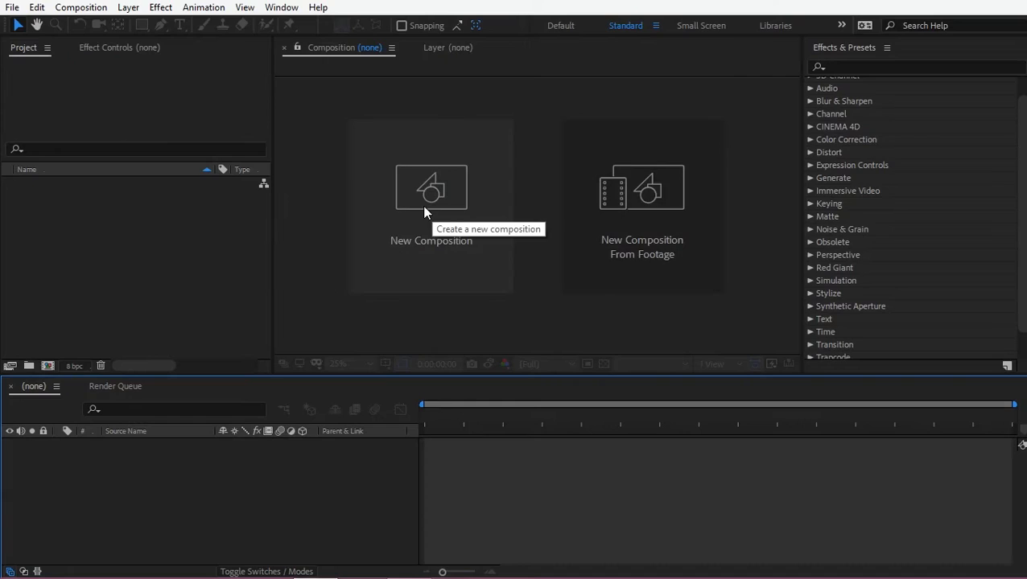
- Create a new composition named Shortcut
{"action": "key", "text": "ctrl+n"}
{"action": "type", "text": "Shro"}
{"action": "type", "text": "tcut"}
{"action": "key", "text": "Return"}
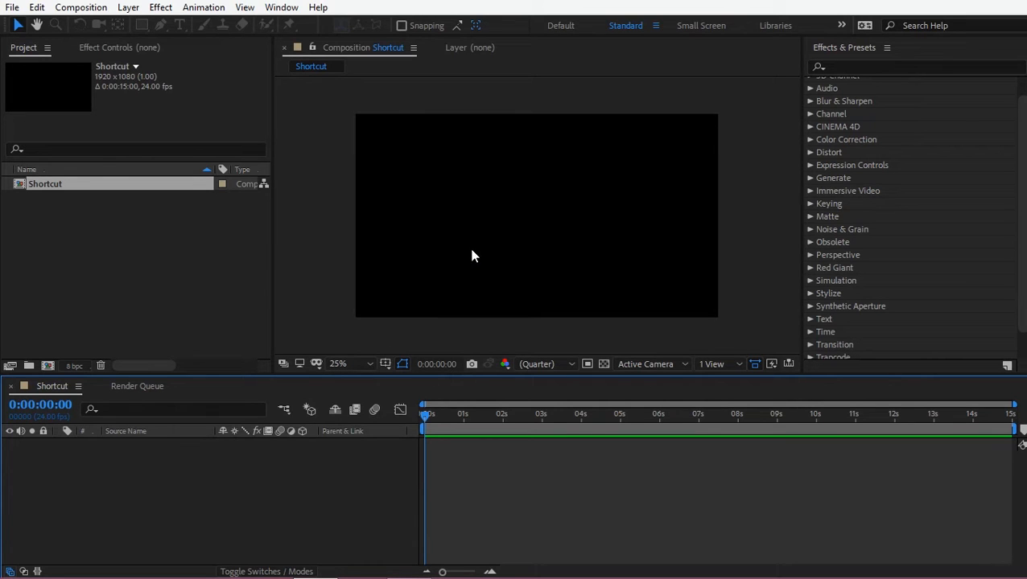
- Add a full-frame solid layer named BG to the Shortcut composition
{"action": "left_click", "coordinate": [128, 7]}
{"action": "mouse_move", "coordinate": [330, 25]}
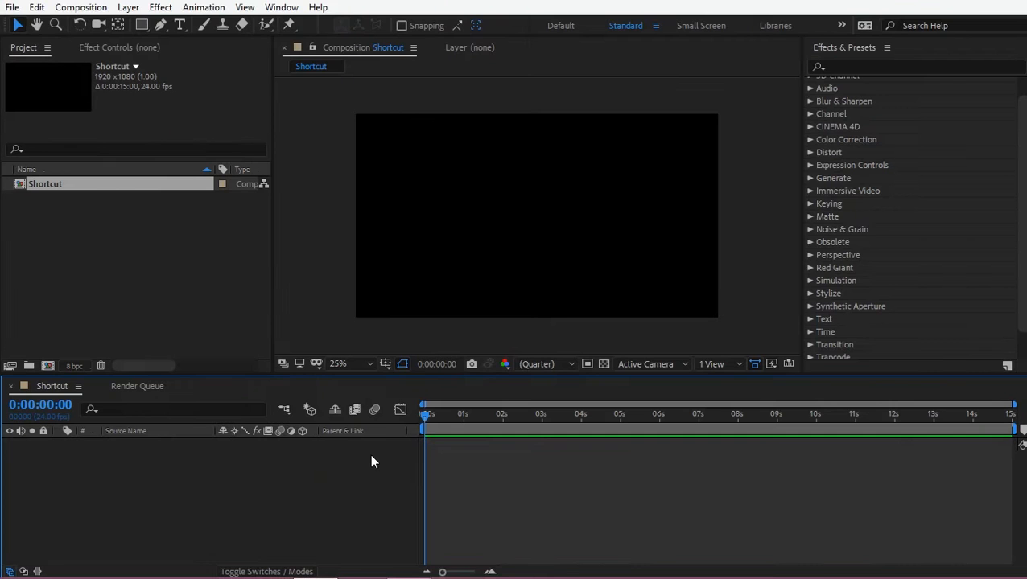
{"action": "key", "text": "ctrl+y"}
{"action": "type", "text": "BG"}
{"action": "key", "text": "Return"}
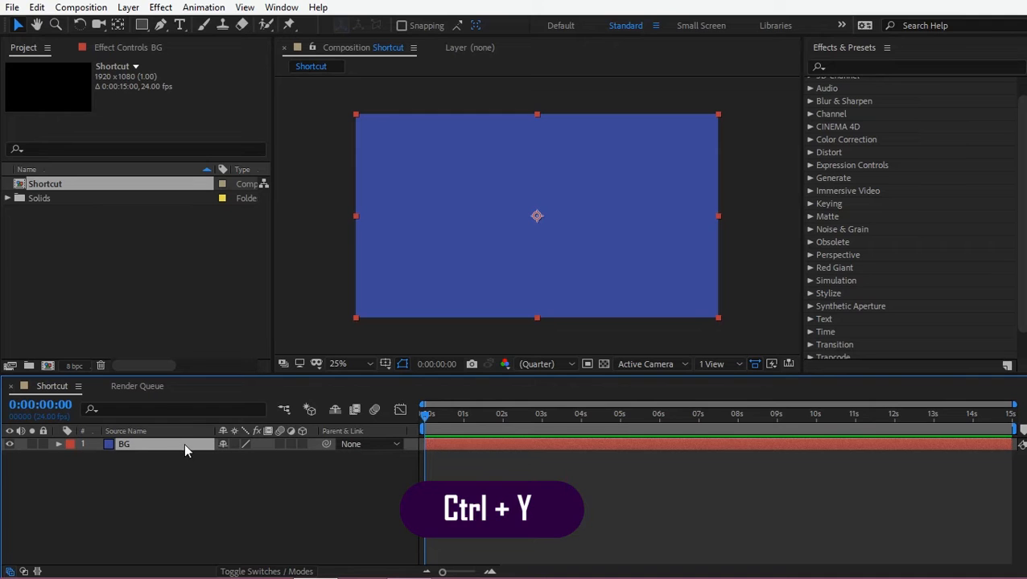
- Change the BG solid's color to the muted blue 44496E in its solid settings
{"action": "key", "text": "ctrl+shift+y"}
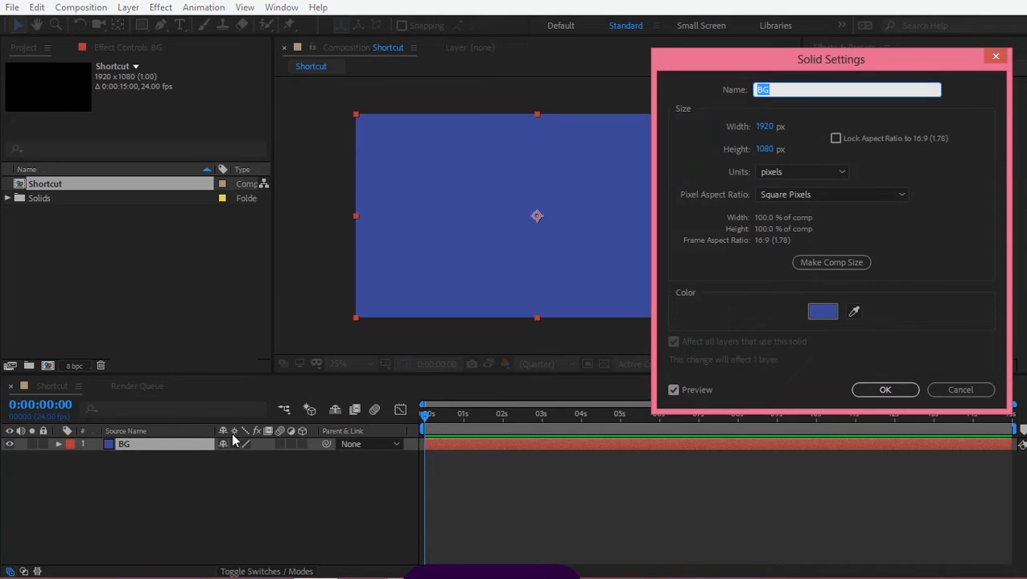
{"action": "left_click", "coordinate": [824, 313]}
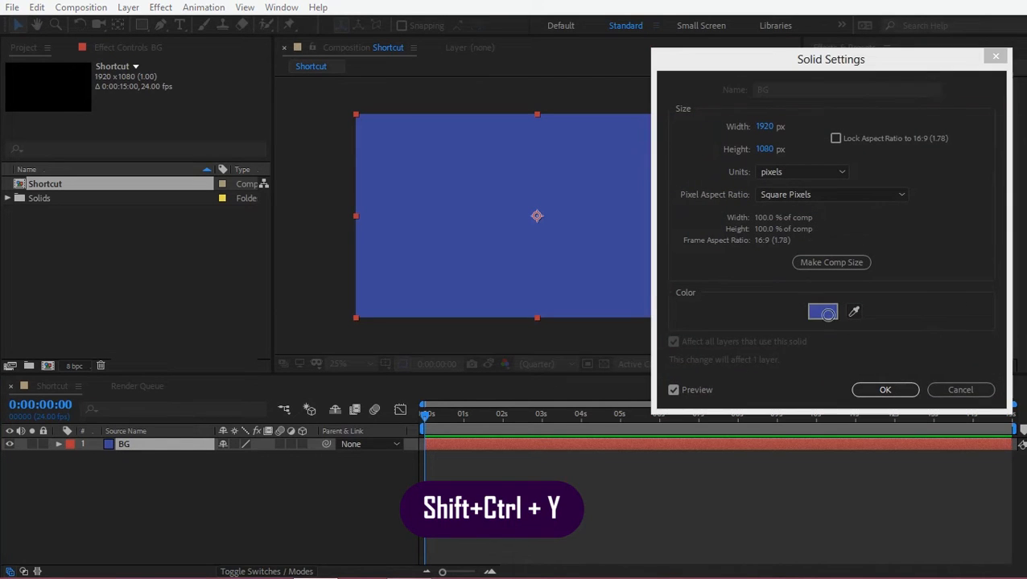
{"action": "left_click_drag", "start_coordinate": [771, 230], "coordinate": [730, 258]}
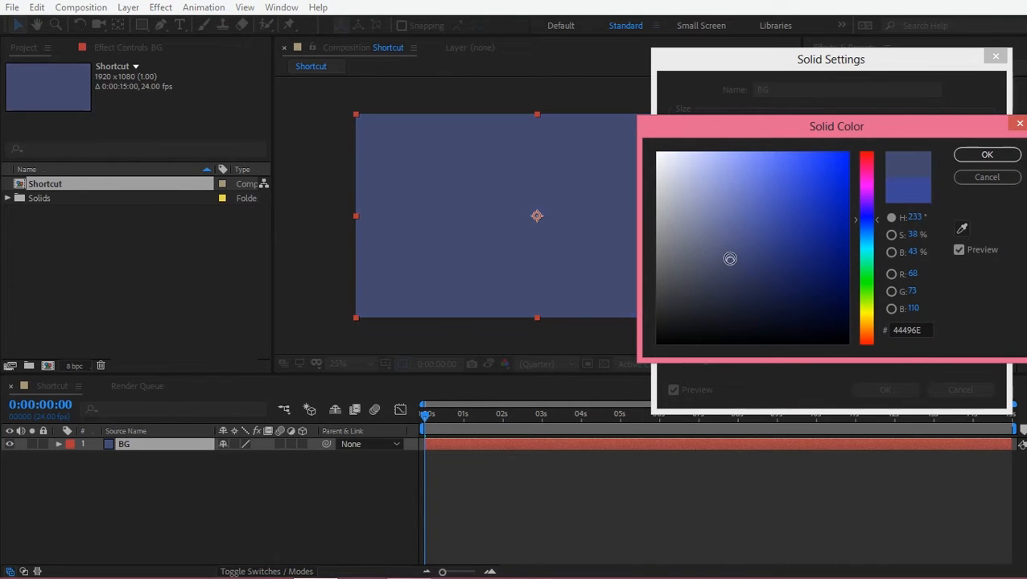
{"action": "left_click", "coordinate": [993, 153]}
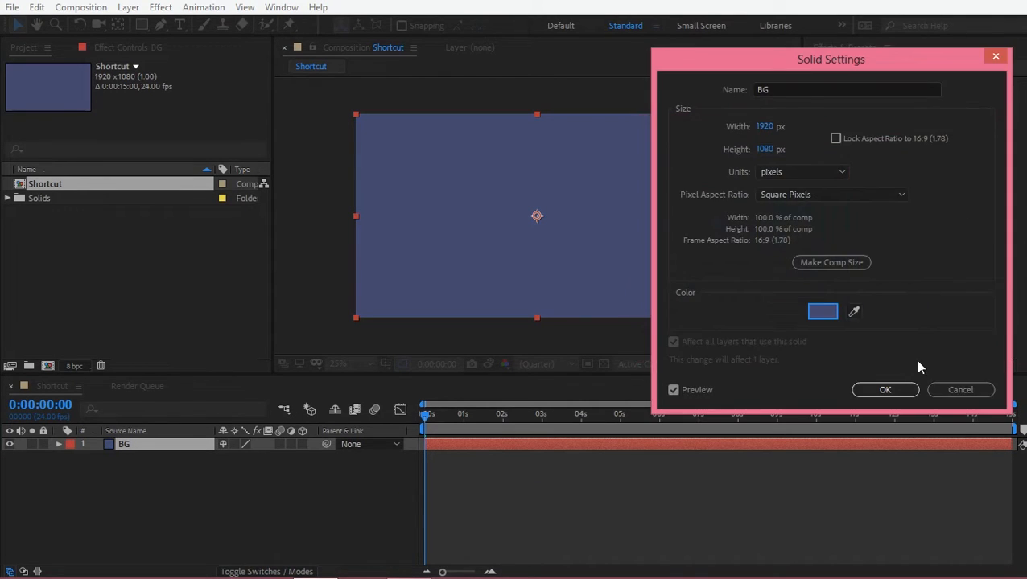
{"action": "left_click", "coordinate": [885, 390]}
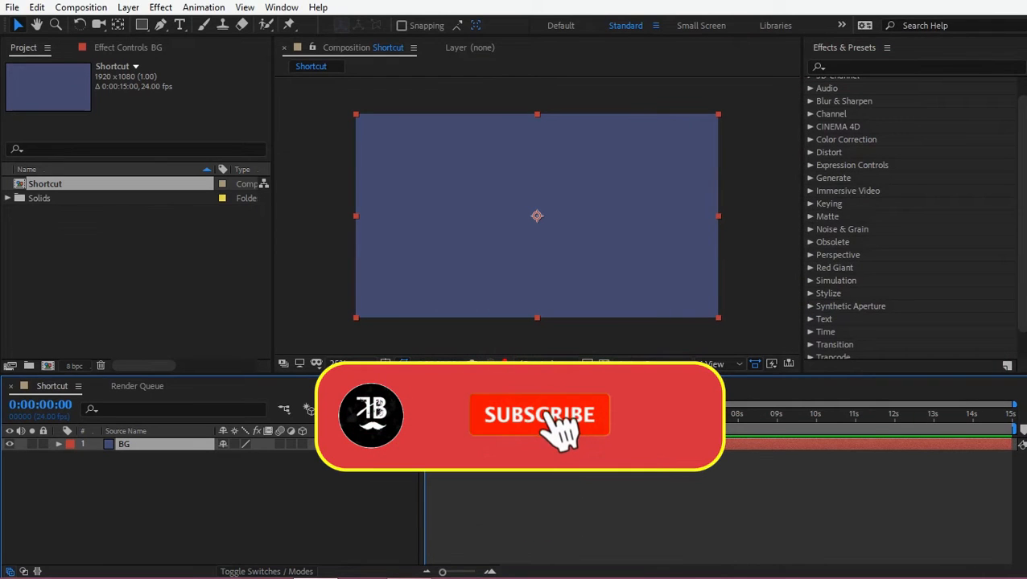
- Find the Gradient Ramp effect and apply it to the BG layer
{"action": "left_click", "coordinate": [867, 68]}
{"action": "type", "text": "gradi"}
{"action": "left_click_drag", "start_coordinate": [885, 148], "coordinate": [543, 190]}
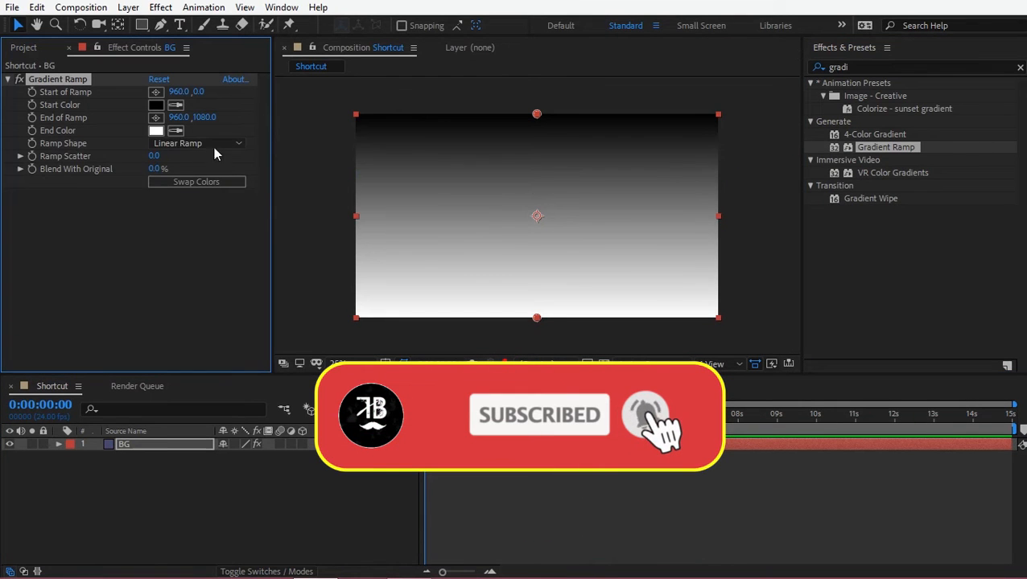
- Make the gradient a Radial Ramp starting below the frame at about 976, 1172 and ending above it at about 1108, -276
{"action": "left_click", "coordinate": [197, 143]}
{"action": "left_click", "coordinate": [181, 158]}
{"action": "left_click_drag", "start_coordinate": [536, 114], "coordinate": [565, 63]}
{"action": "left_click_drag", "start_coordinate": [535, 303], "coordinate": [540, 335]}
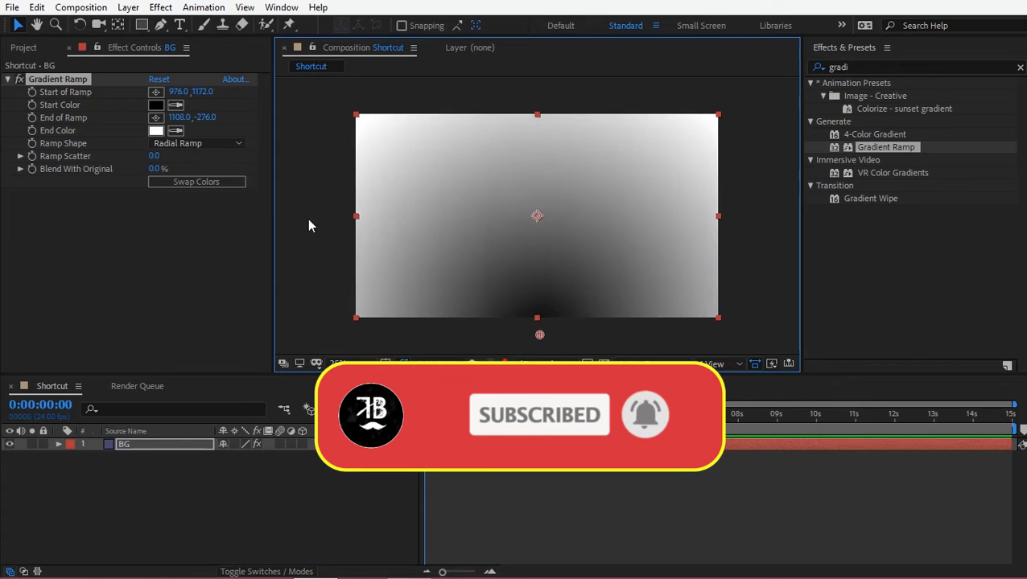
- Swap the gradient's colors and set its start color to dark blue 0B2334
{"action": "left_click", "coordinate": [196, 181]}
{"action": "left_click", "coordinate": [157, 104]}
{"action": "type", "text": "0B2334"}
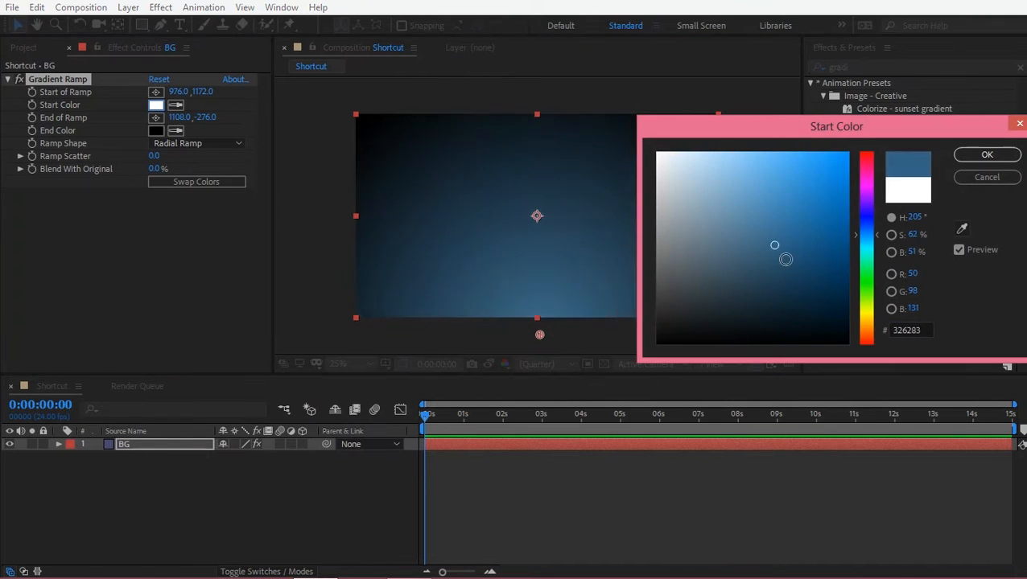
{"action": "left_click", "coordinate": [1001, 160]}
- Add a yellow text layer reading "shortcut" over the background
{"action": "key", "text": "ctrl+t"}
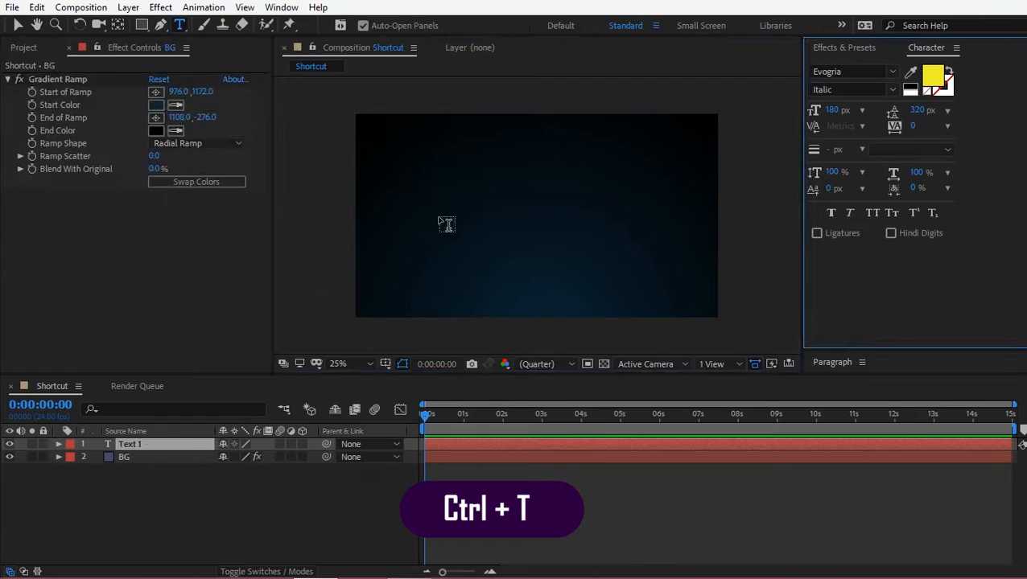
{"action": "left_click", "coordinate": [699, 403]}
{"action": "type", "text": "sh"}
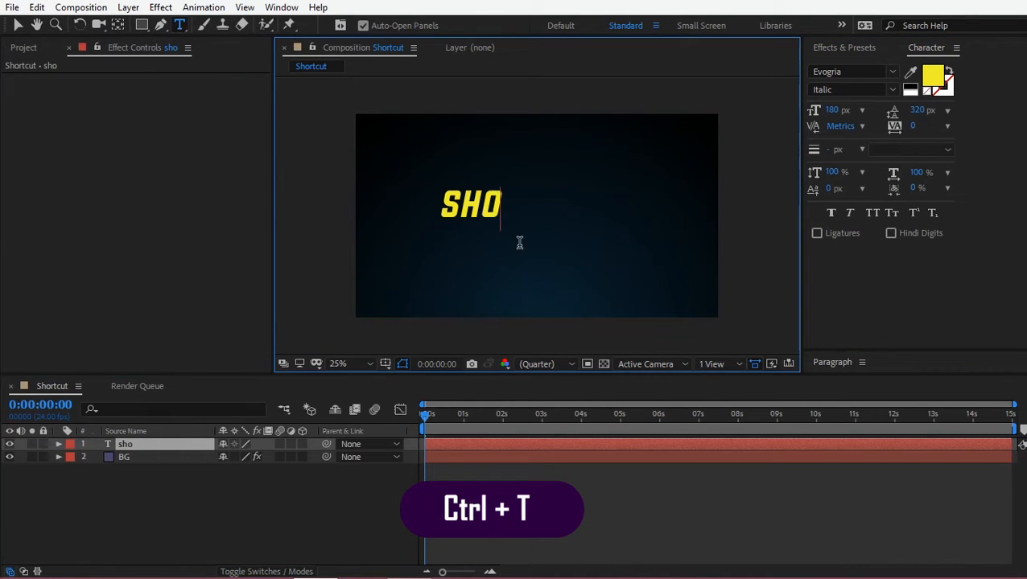
{"action": "type", "text": "ortcut"}
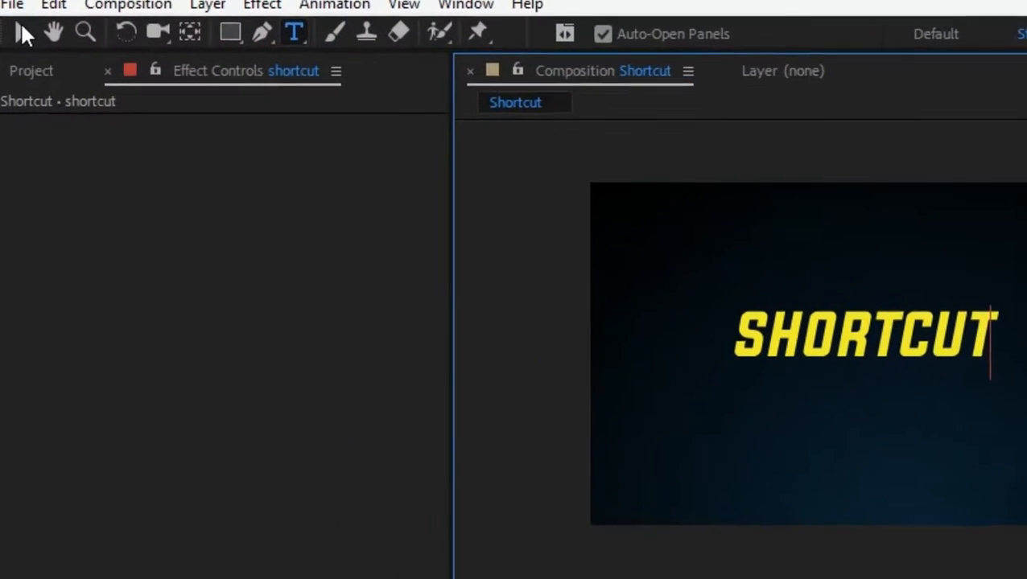
{"action": "left_click", "coordinate": [17, 25]}
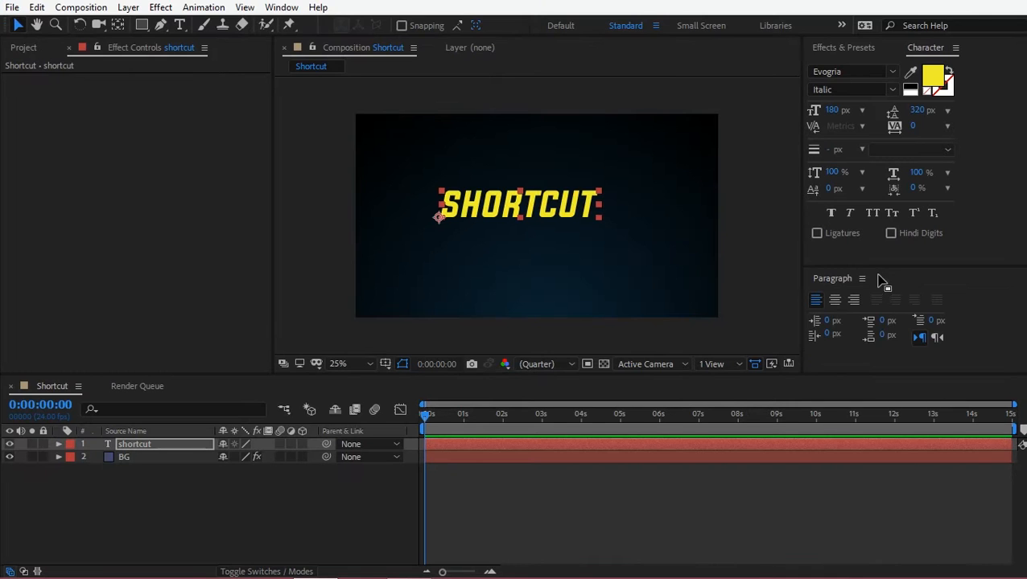
- Move the shortcut text to the middle of the frame and align it to the composition's vertical center
{"action": "left_click_drag", "start_coordinate": [551, 203], "coordinate": [567, 211]}
{"action": "left_click", "coordinate": [281, 8]}
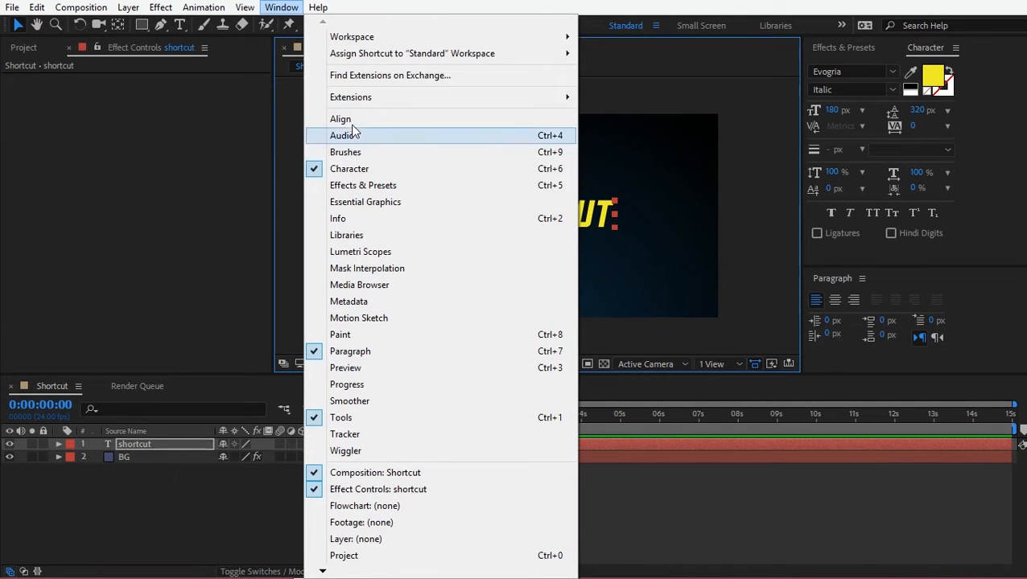
{"action": "left_click", "coordinate": [349, 120]}
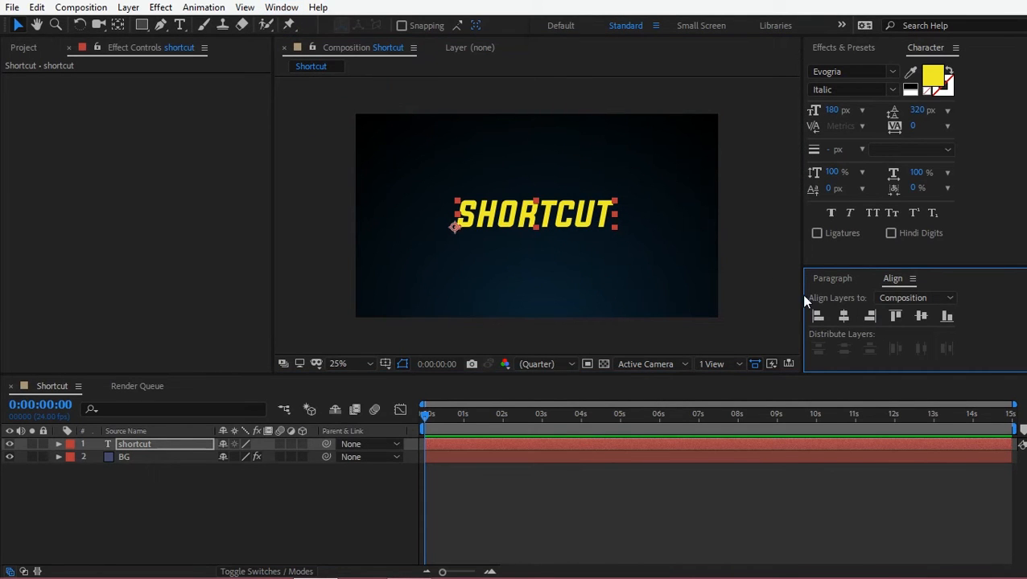
{"action": "left_click", "coordinate": [919, 316]}
- Expand the shortcut layer's Transform group and highlight its properties from Anchor Point through Opacity
{"action": "left_click", "coordinate": [164, 442]}
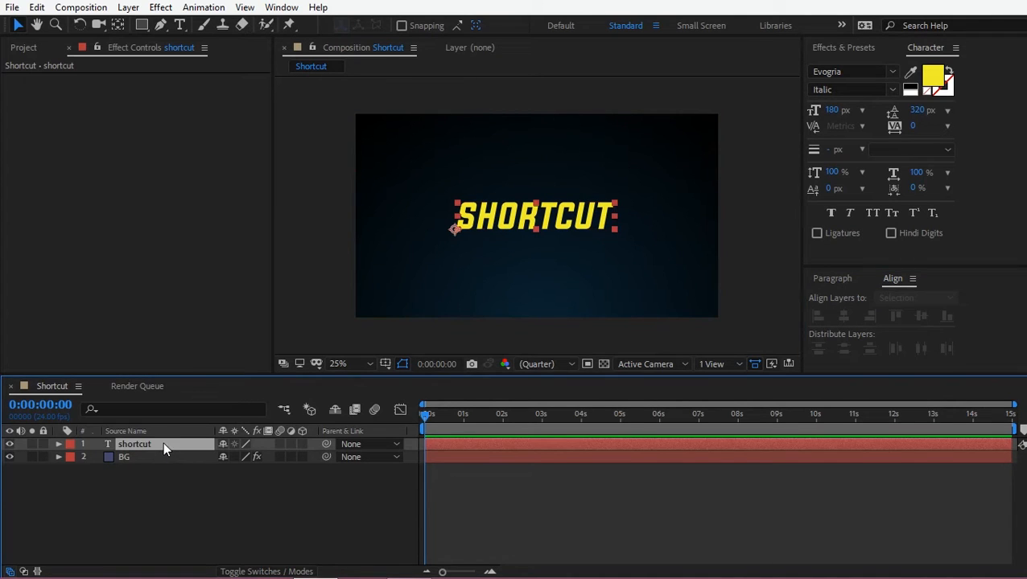
{"action": "left_click", "coordinate": [57, 444]}
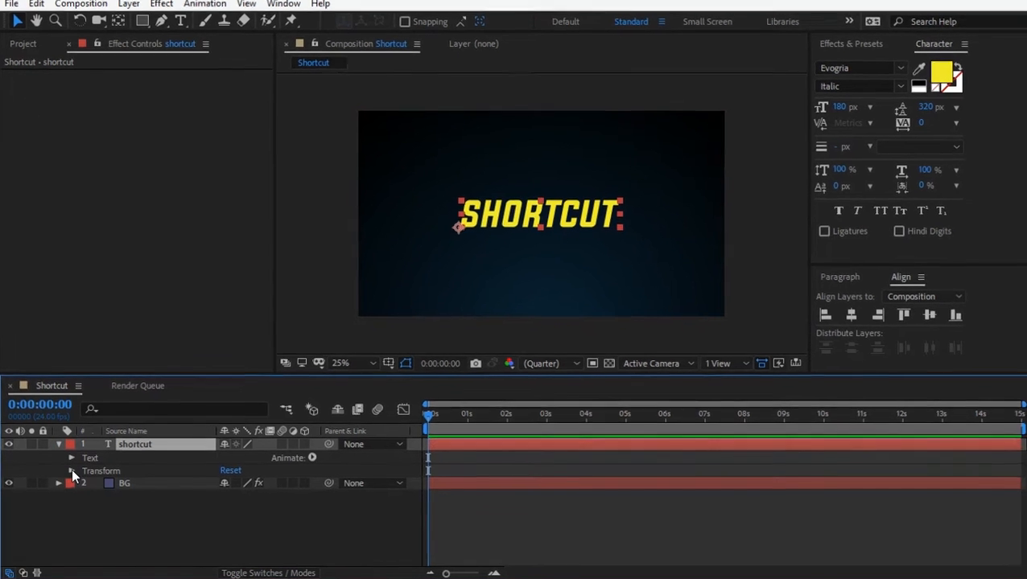
{"action": "left_click", "coordinate": [72, 470]}
{"action": "left_click", "coordinate": [121, 480]}
{"action": "left_click", "coordinate": [116, 494], "text": "shift"}
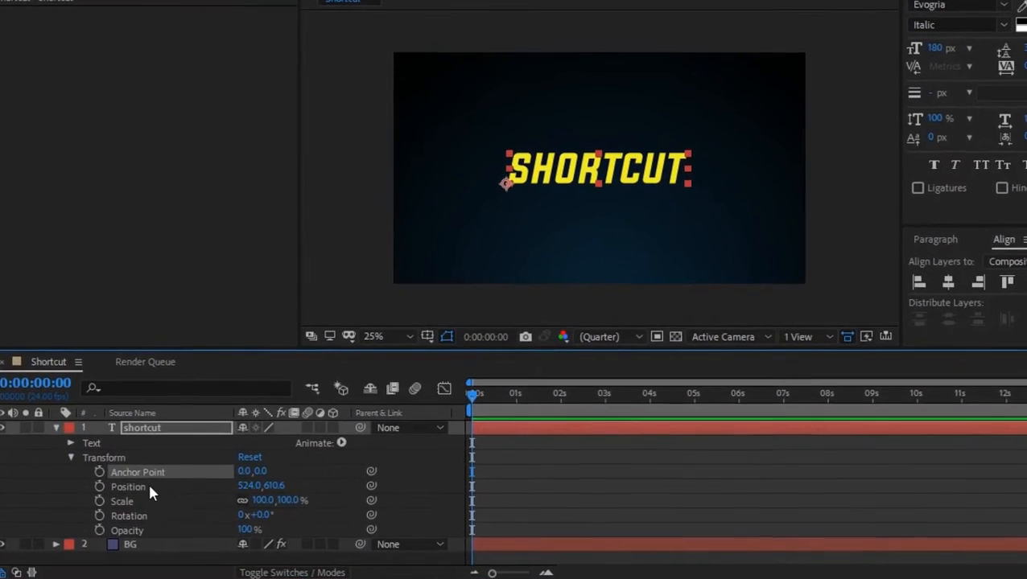
{"action": "left_click", "coordinate": [147, 499], "text": "shift"}
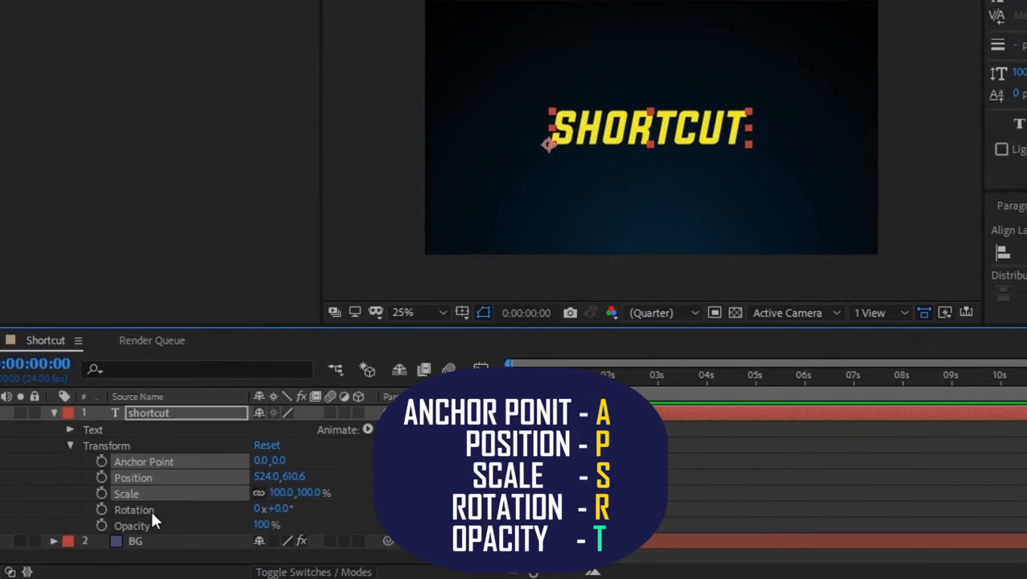
{"action": "left_click", "coordinate": [149, 515], "text": "shift"}
{"action": "left_click", "coordinate": [154, 528], "text": "shift"}
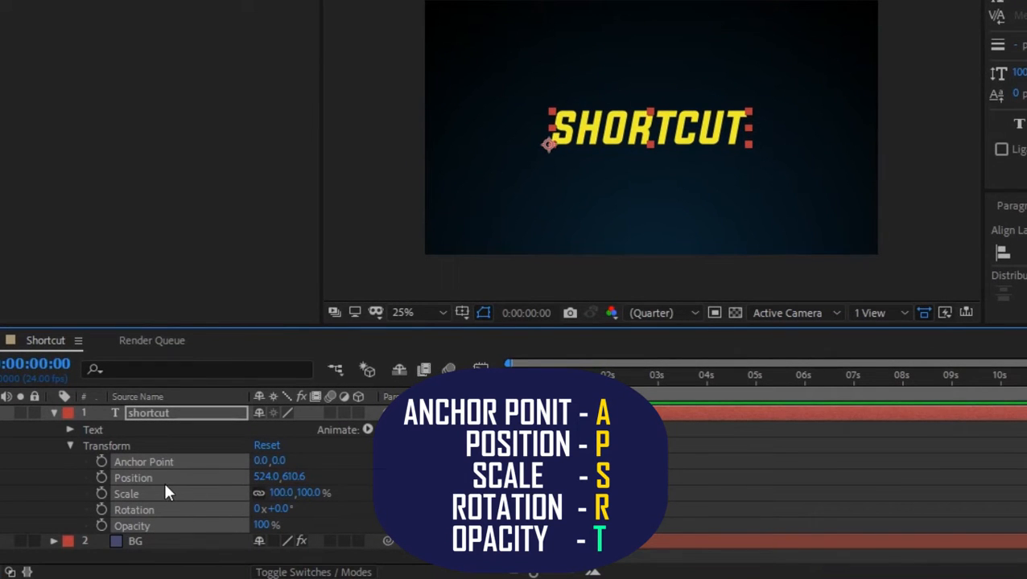
- Show the shortcut layer's Anchor Point, Position, Scale and Rotation one at a time, ending with Position and Rotation together
{"action": "left_click", "coordinate": [153, 412]}
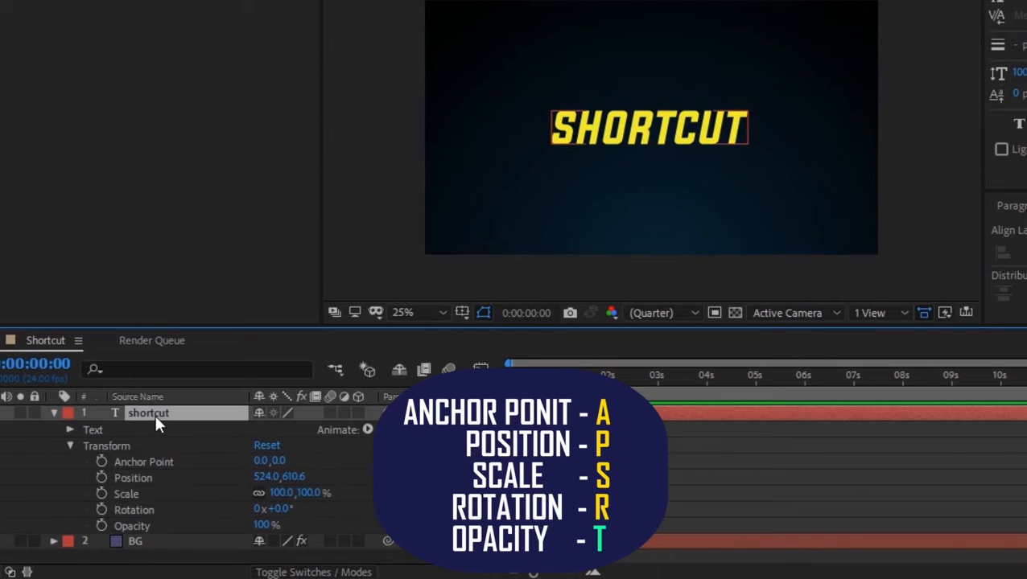
{"action": "key", "text": "a"}
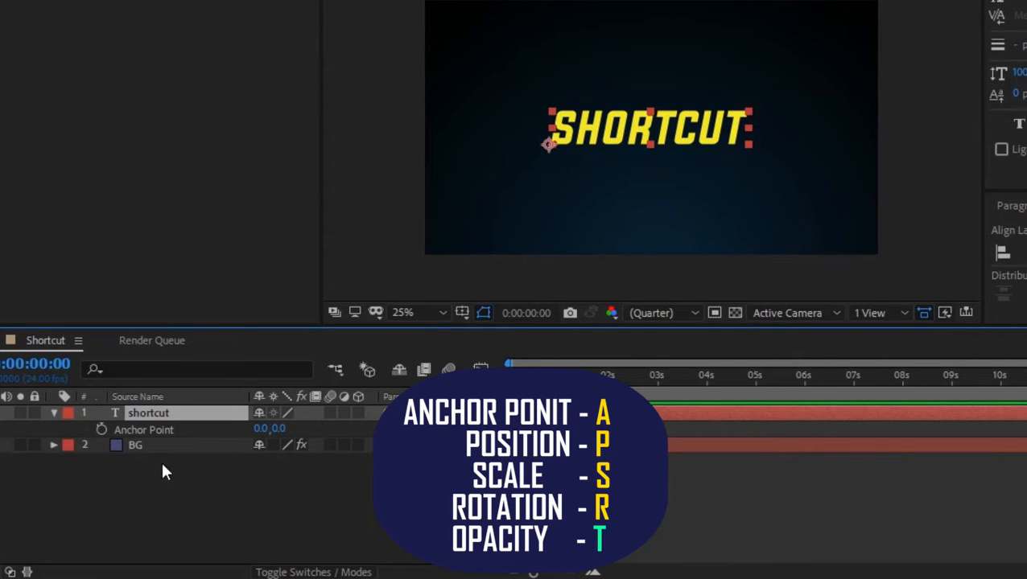
{"action": "key", "text": "p"}
{"action": "key", "text": "s"}
{"action": "key", "text": "r"}
{"action": "key", "text": "shift+p"}
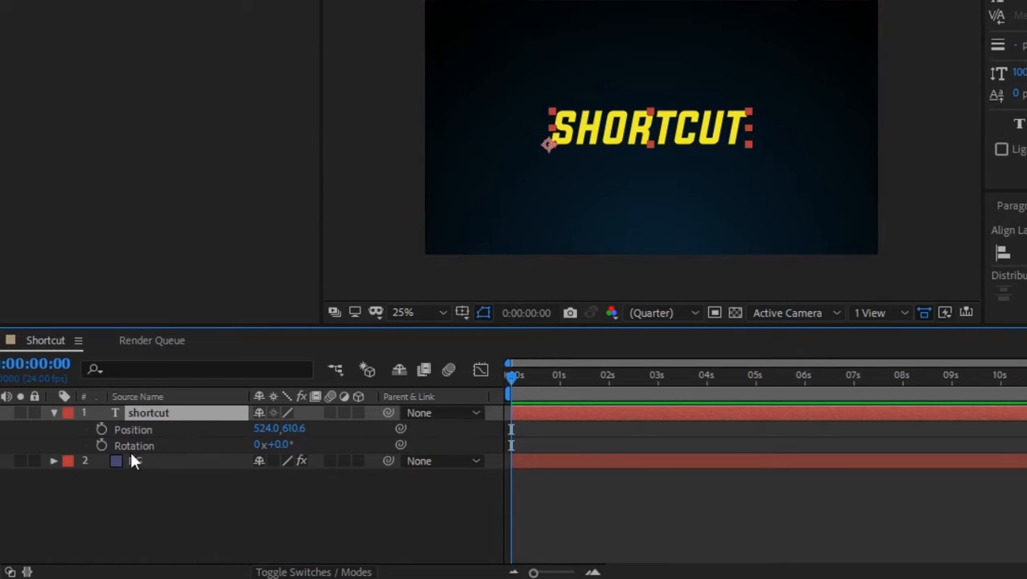
- Turn the shortcut text into a 3D layer, review its added Position and Orientation values, and collapse its properties
{"action": "left_click", "coordinate": [192, 522]}
{"action": "left_click", "coordinate": [359, 412]}
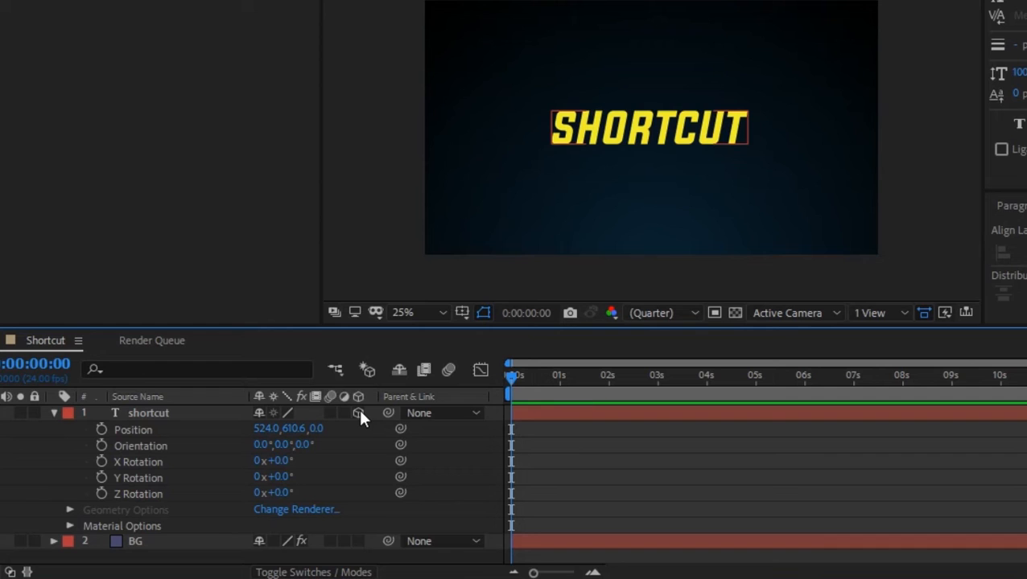
{"action": "left_click", "coordinate": [160, 445]}
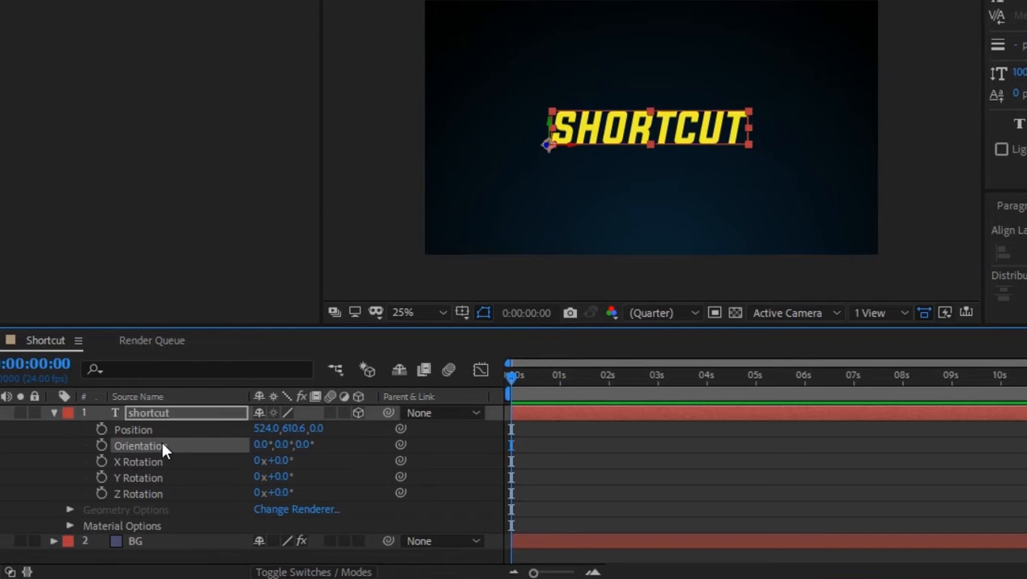
{"action": "left_click", "coordinate": [162, 429]}
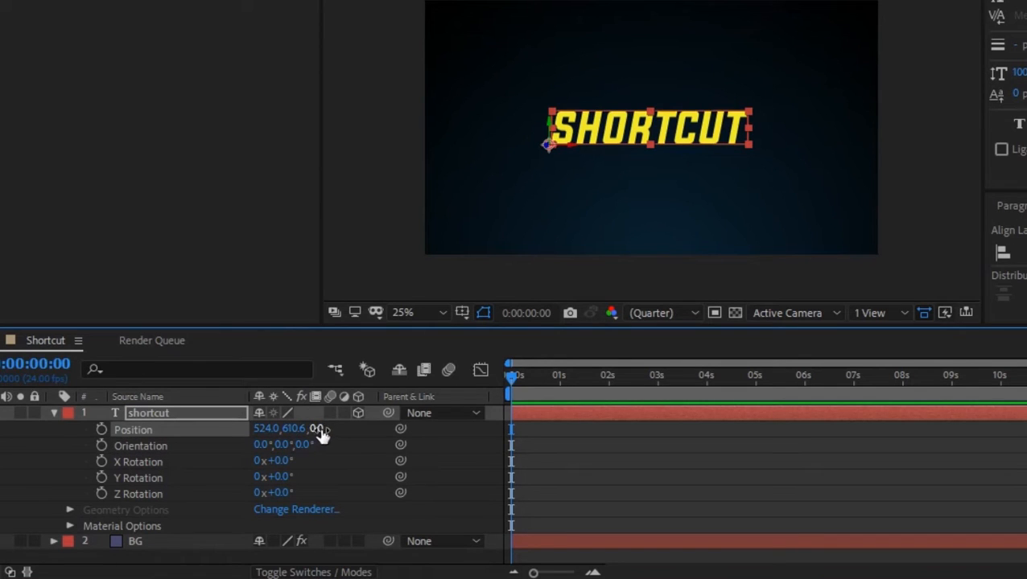
{"action": "left_click", "coordinate": [348, 462]}
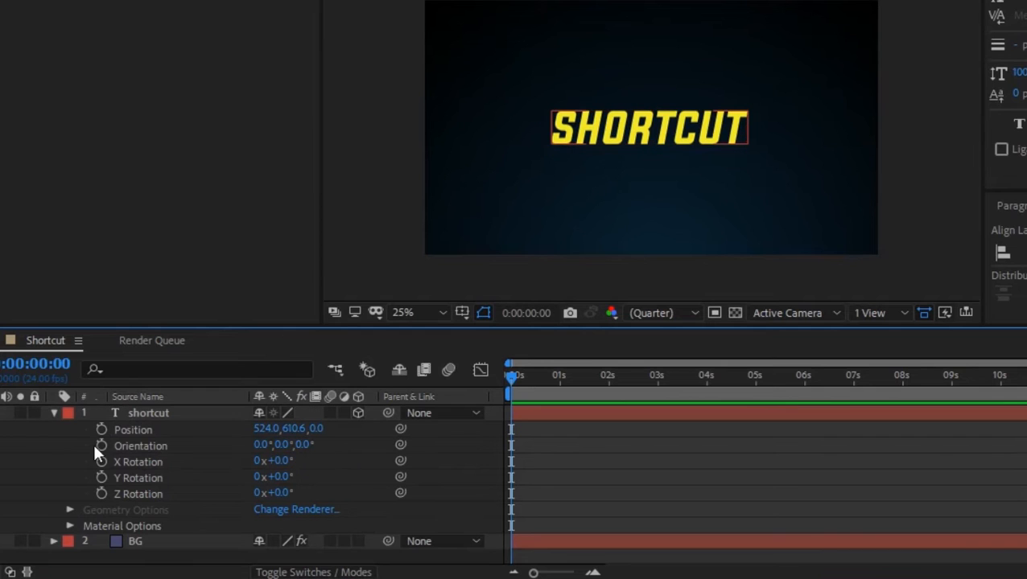
{"action": "left_click", "coordinate": [54, 412]}
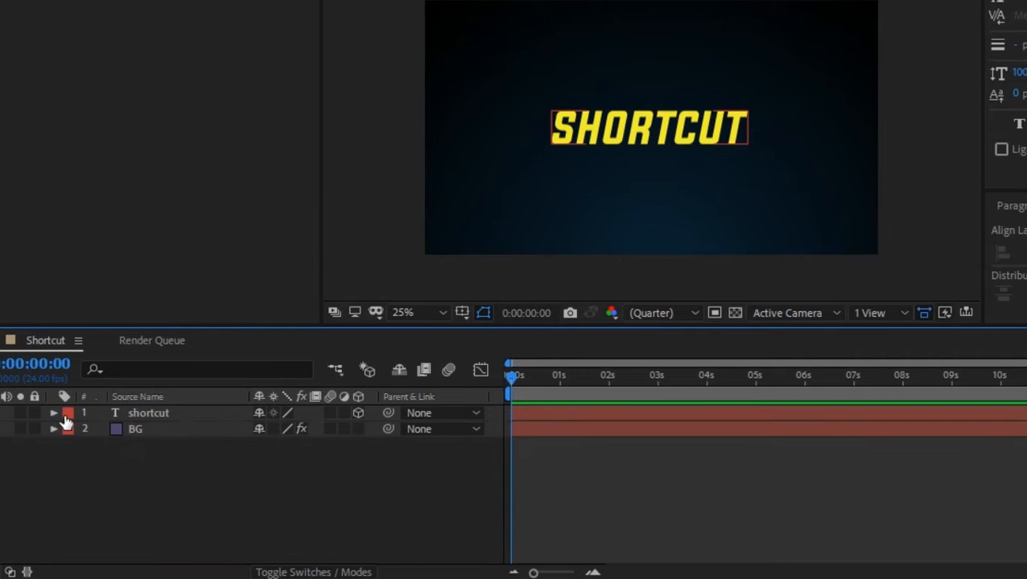
- Show only the shortcut layer's Position and set its Z value to -2740
{"action": "left_click", "coordinate": [135, 414]}
{"action": "key", "text": "p"}
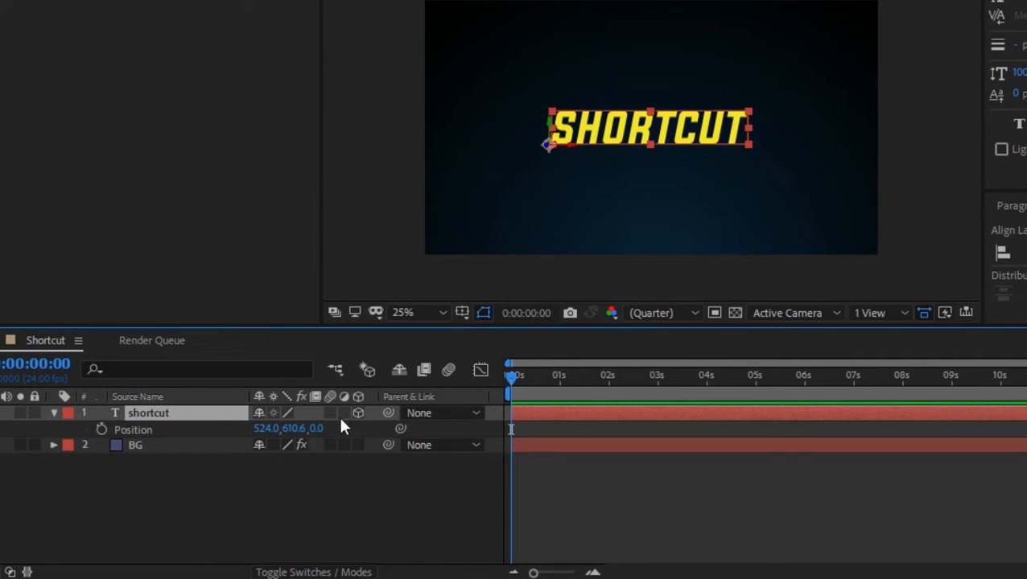
{"action": "left_click_drag", "start_coordinate": [317, 429], "coordinate": [104, 450]}
{"action": "key", "text": "shift"}
{"action": "mouse_move", "coordinate": [181, 446]}
{"action": "left_mouse_down"}
{"action": "mouse_move", "coordinate": [208, 444]}
{"action": "mouse_move", "coordinate": [153, 447]}
{"action": "mouse_move", "coordinate": [169, 444]}
{"action": "left_mouse_up"}
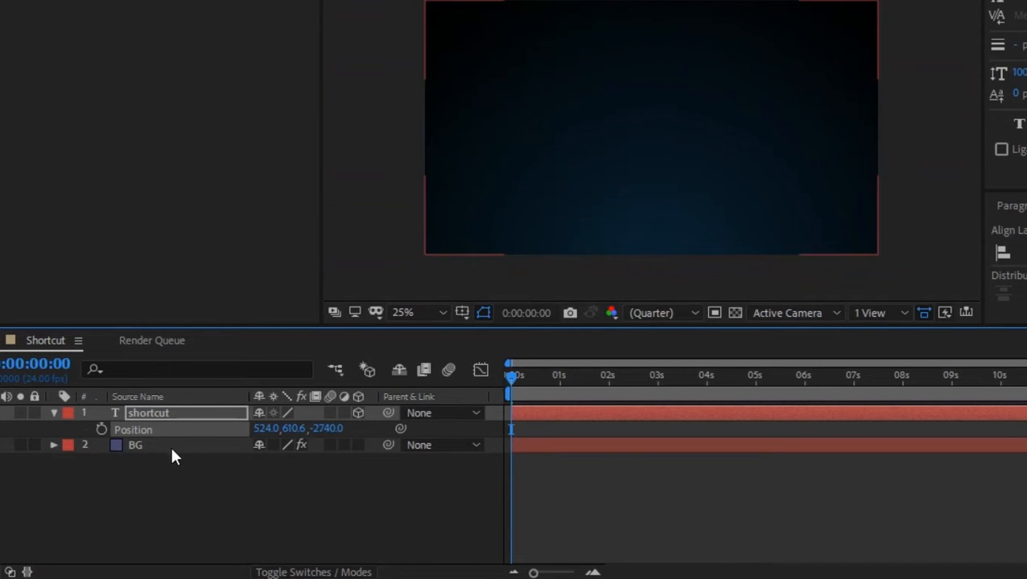
- Start animating the shortcut layer's Position with a keyframe at 0:00:00:23, keeping Z at -2740
{"action": "left_click", "coordinate": [557, 378]}
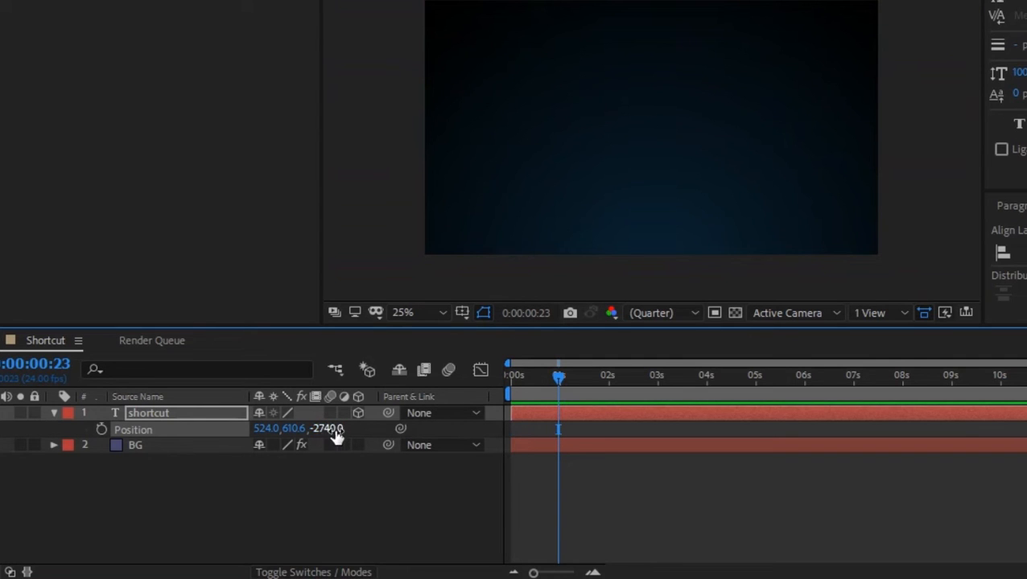
{"action": "left_click_drag", "start_coordinate": [334, 430], "coordinate": [554, 407]}
{"action": "key", "text": "ctrl+z"}
{"action": "left_click", "coordinate": [103, 429]}
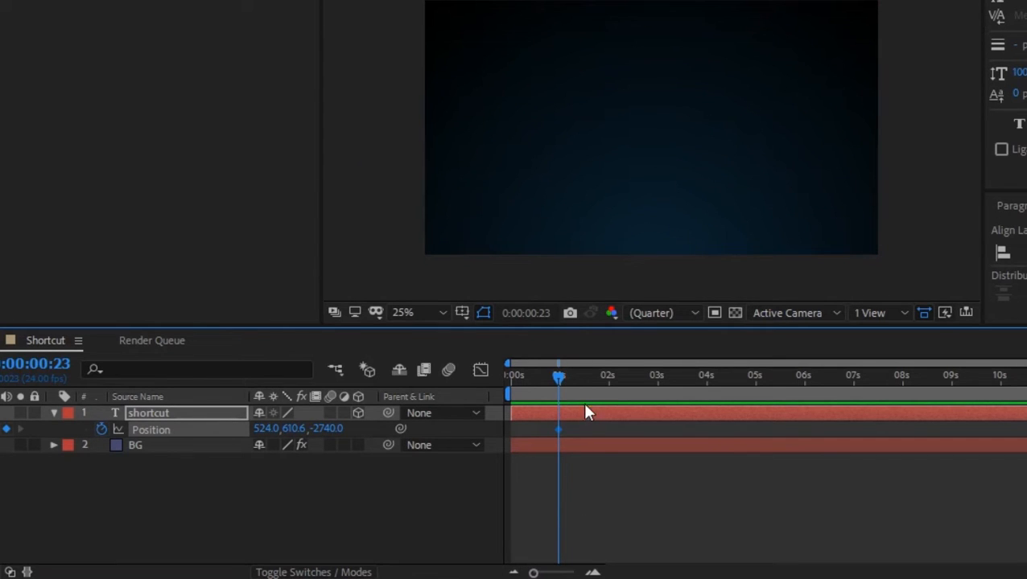
{"action": "left_click", "coordinate": [557, 495]}
{"action": "mouse_move", "coordinate": [537, 571]}
{"action": "left_mouse_down"}
{"action": "mouse_move", "coordinate": [562, 573]}
{"action": "mouse_move", "coordinate": [531, 568]}
{"action": "left_mouse_up"}
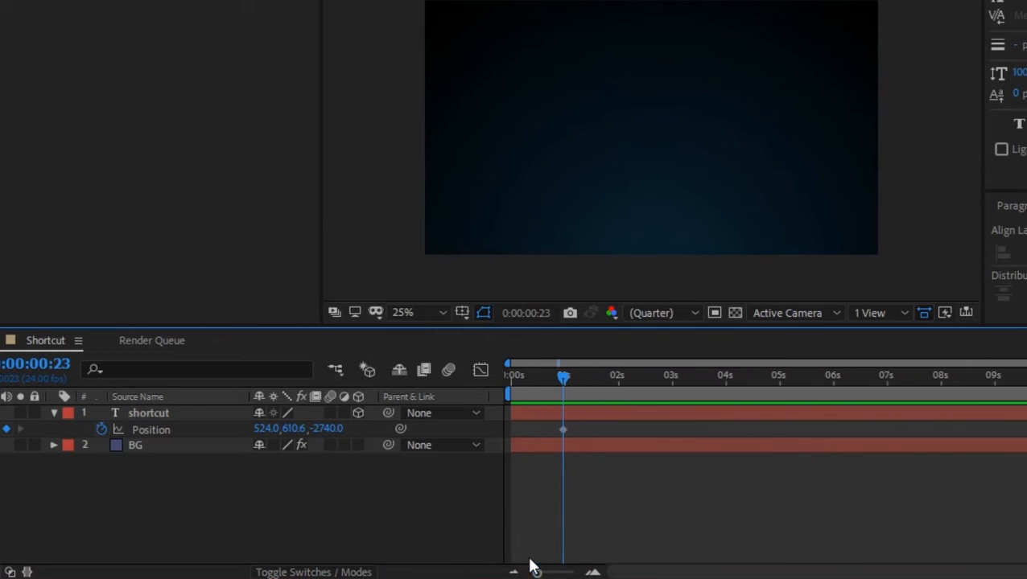
- Keyframe the shortcut layer's Position at 0:00:01:12 with Z at 160, and return the current time to 0:00:00:19
{"action": "key", "text": "semicolon"}
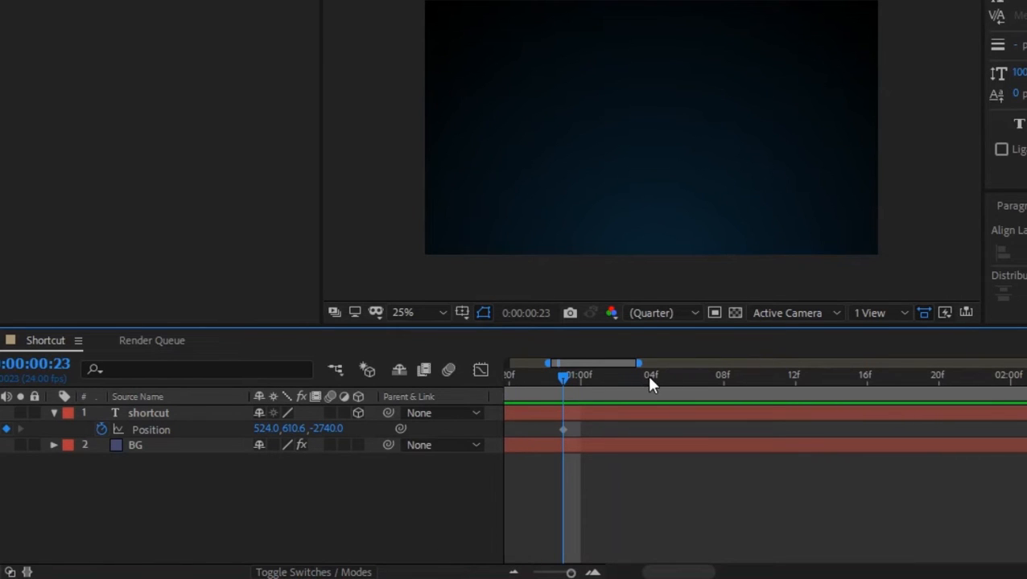
{"action": "left_click_drag", "start_coordinate": [603, 375], "coordinate": [663, 380]}
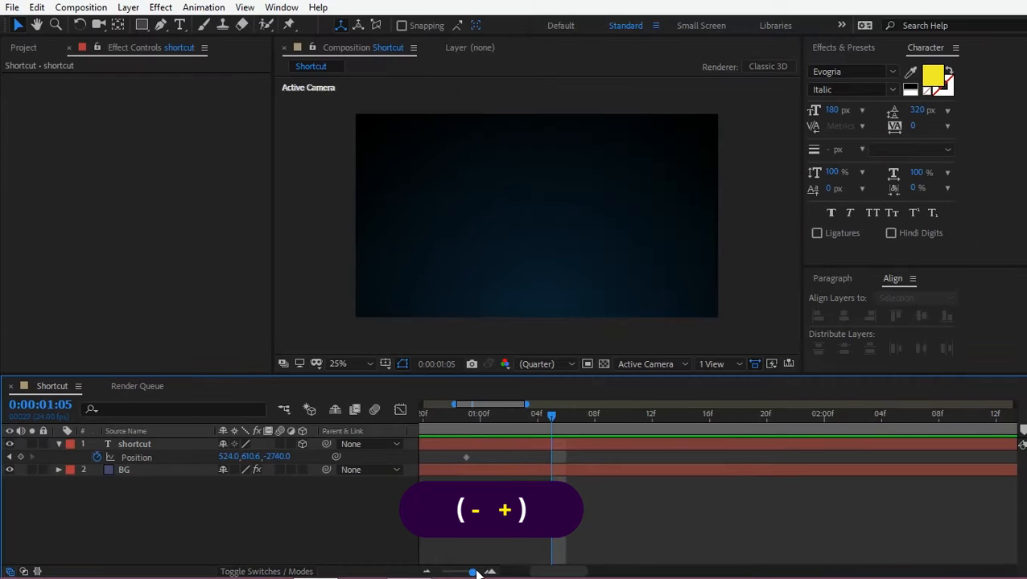
{"action": "left_click_drag", "start_coordinate": [571, 572], "coordinate": [577, 572]}
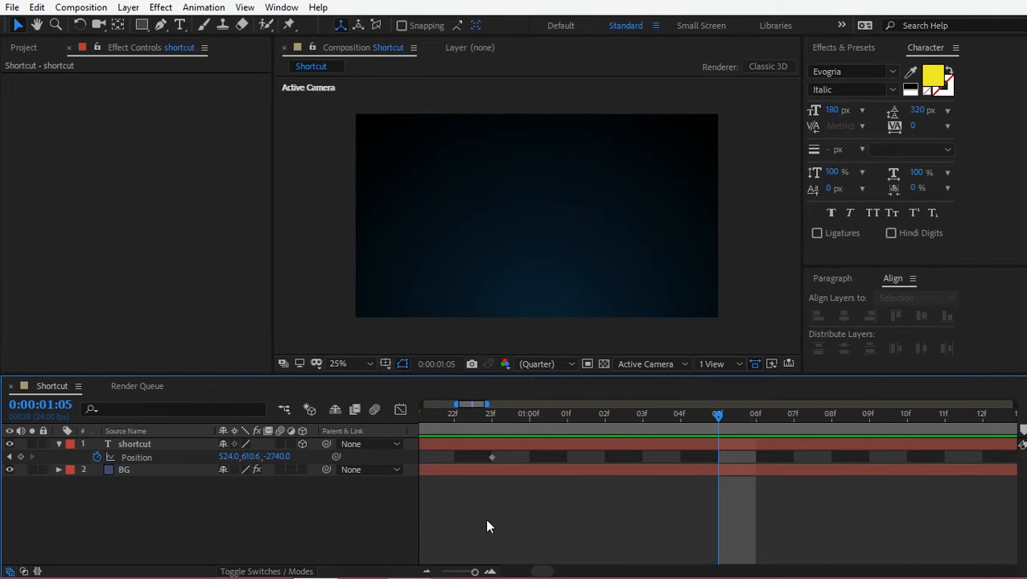
{"action": "key", "text": "minus"}
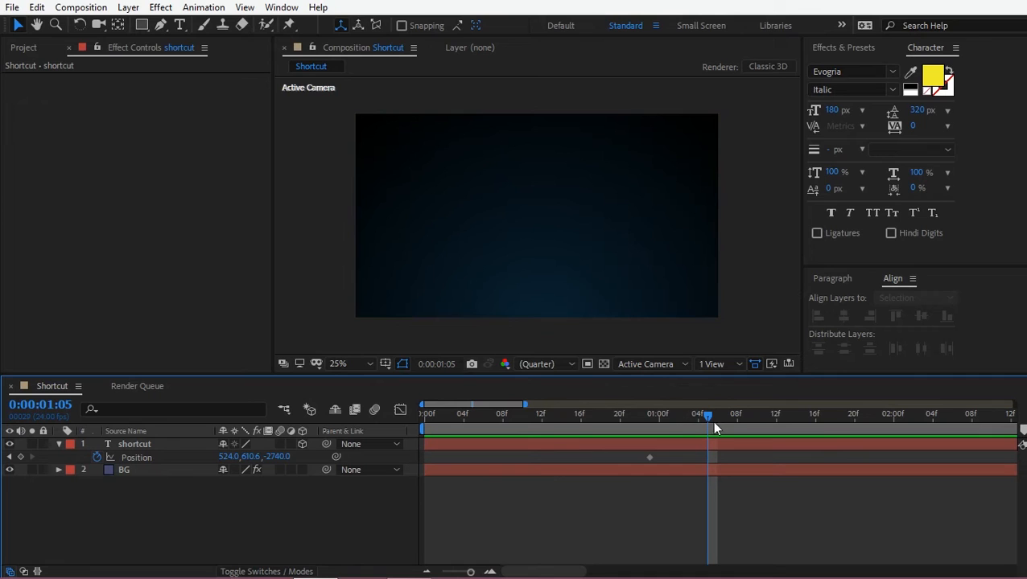
{"action": "left_click_drag", "start_coordinate": [711, 417], "coordinate": [777, 424]}
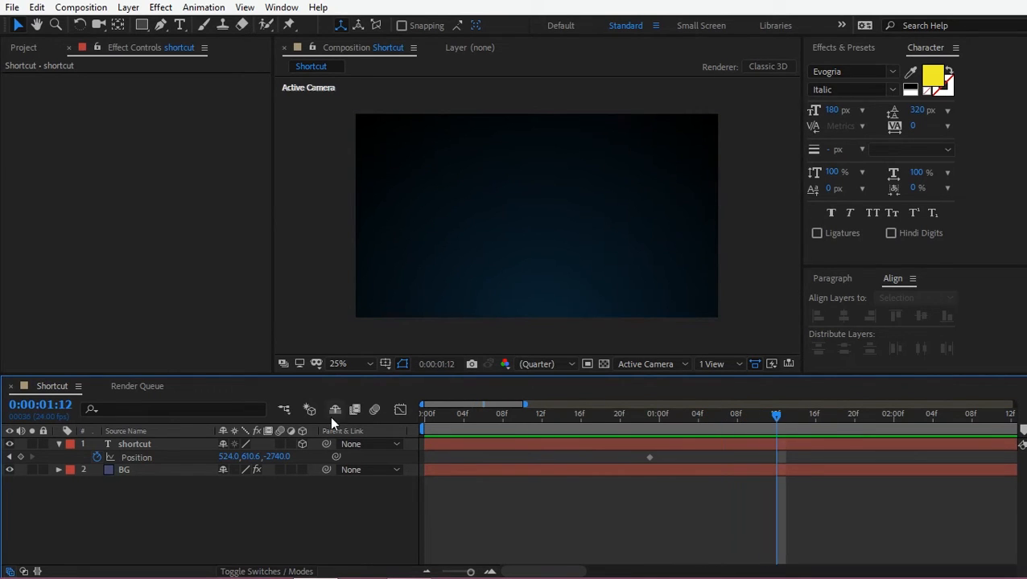
{"action": "left_click_drag", "start_coordinate": [278, 457], "coordinate": [495, 441]}
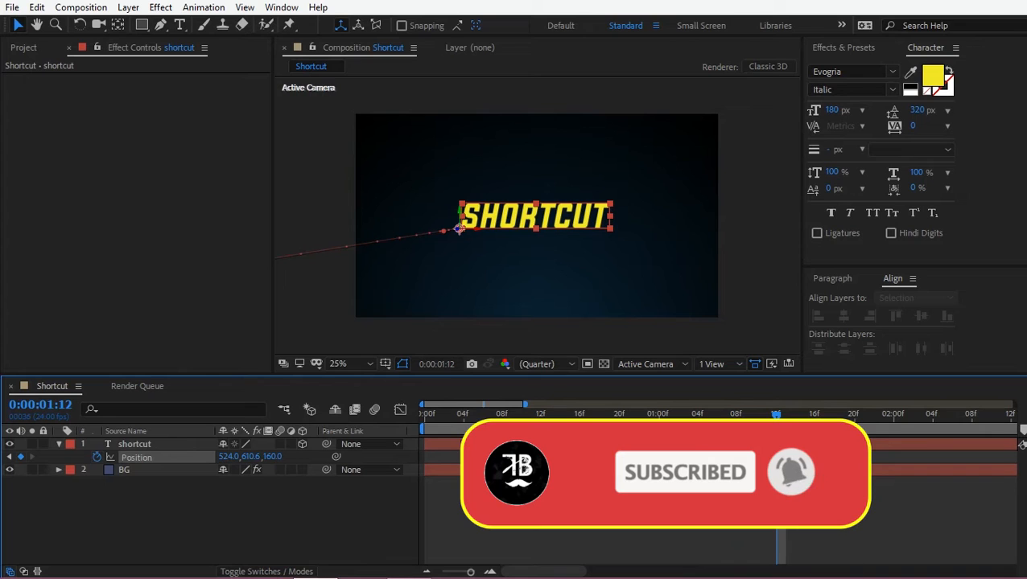
{"action": "left_click", "coordinate": [1021, 444]}
{"action": "left_click_drag", "start_coordinate": [463, 573], "coordinate": [434, 573]}
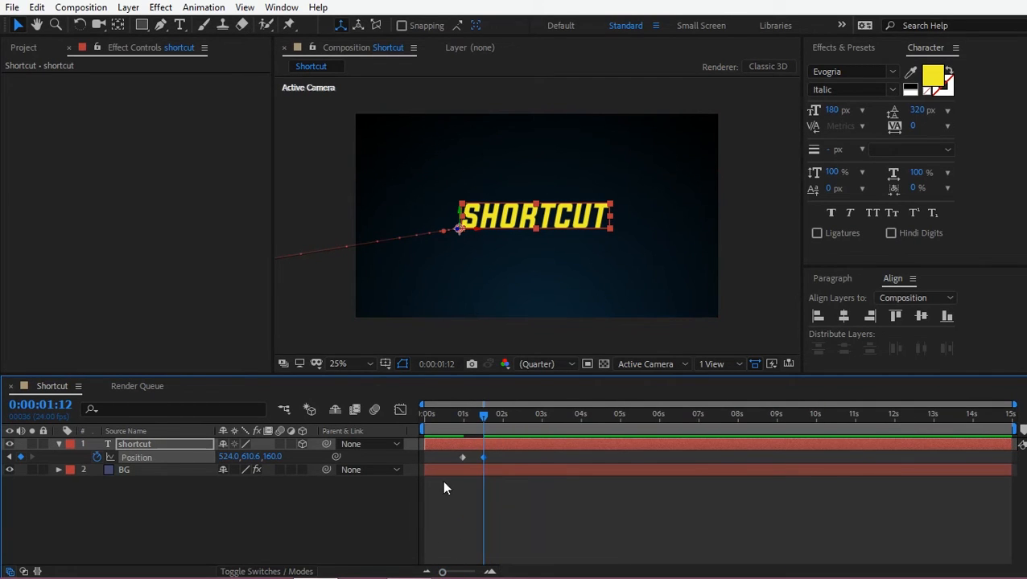
{"action": "left_click_drag", "start_coordinate": [460, 423], "coordinate": [456, 424]}
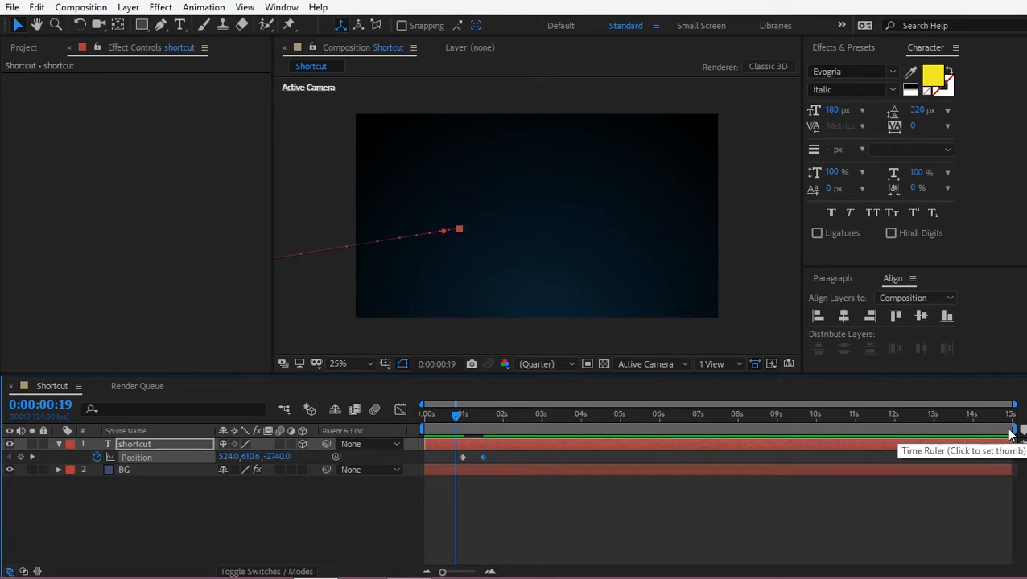
- Try shortening the work area by moving its end earlier, and undo the change
{"action": "left_click_drag", "start_coordinate": [1012, 429], "coordinate": [872, 429]}
{"action": "left_click_drag", "start_coordinate": [722, 442], "coordinate": [507, 440]}
{"action": "key", "text": "ctrl+z"}
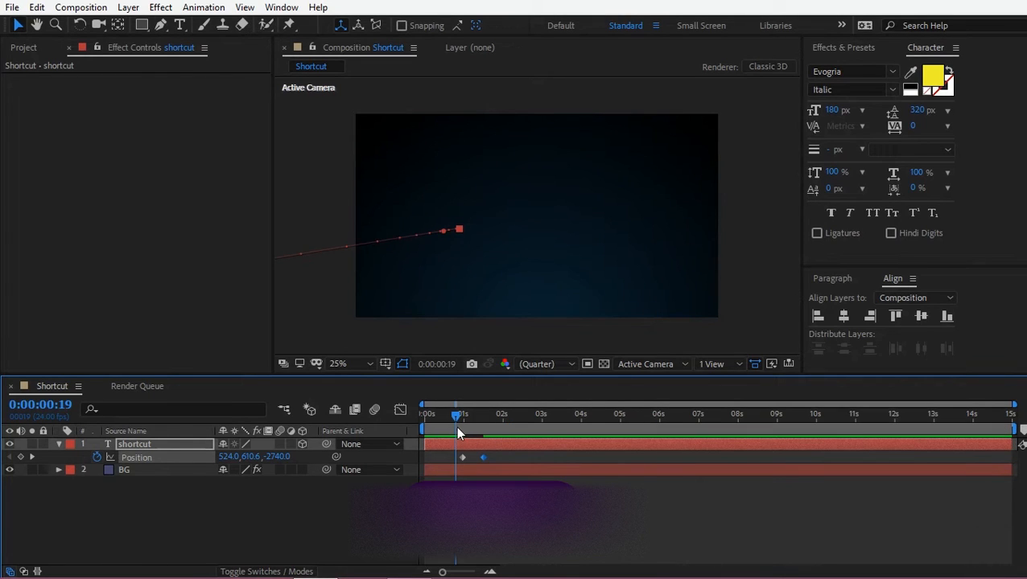
- Set the work area to start at 0:00:00:19 and end just past the two-second mark
{"action": "key", "text": "equal"}
{"action": "key", "text": "b"}
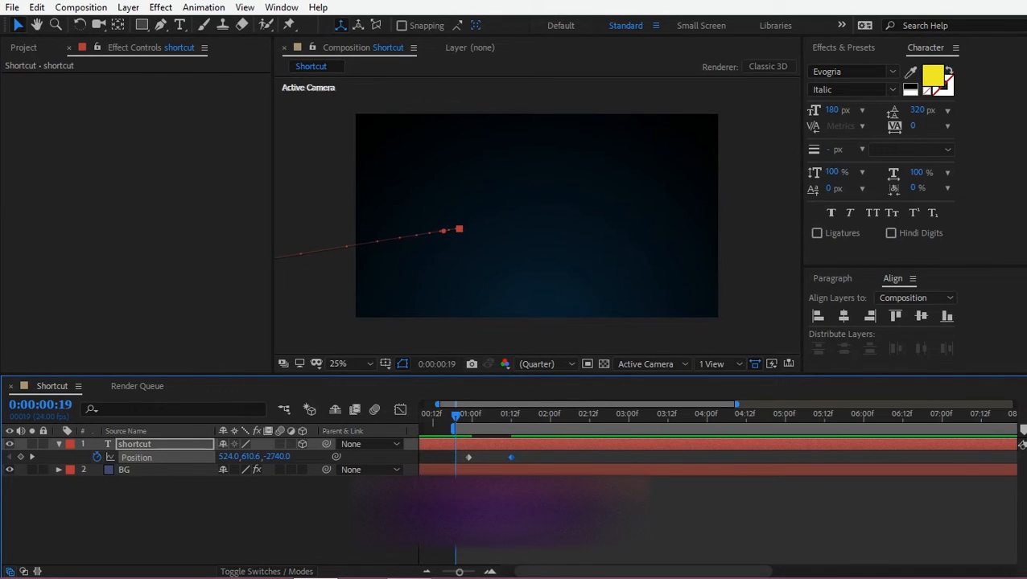
{"action": "mouse_move", "coordinate": [470, 418]}
{"action": "left_mouse_down"}
{"action": "mouse_move", "coordinate": [614, 411]}
{"action": "mouse_move", "coordinate": [409, 441]}
{"action": "mouse_move", "coordinate": [489, 425]}
{"action": "left_mouse_up"}
{"action": "key", "text": "n"}
- Try trimming the shortcut layer at 0:00:00:13, and undo the trim
{"action": "key", "text": "ctrl+z"}
{"action": "left_click", "coordinate": [465, 417]}
{"action": "key", "text": "alt+bracketright"}
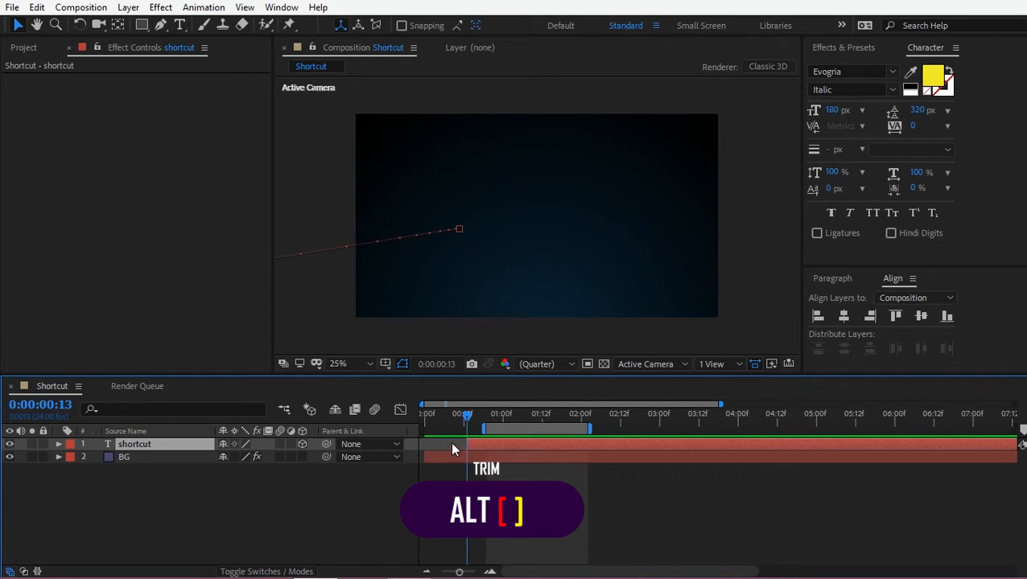
{"action": "key", "text": "ctrl+z"}
- Move to 0:00:01:09 and add a two-node camera with the 50mm preset
{"action": "left_click_drag", "start_coordinate": [490, 419], "coordinate": [532, 426]}
{"action": "left_click", "coordinate": [199, 498]}
{"action": "right_click", "coordinate": [200, 497]}
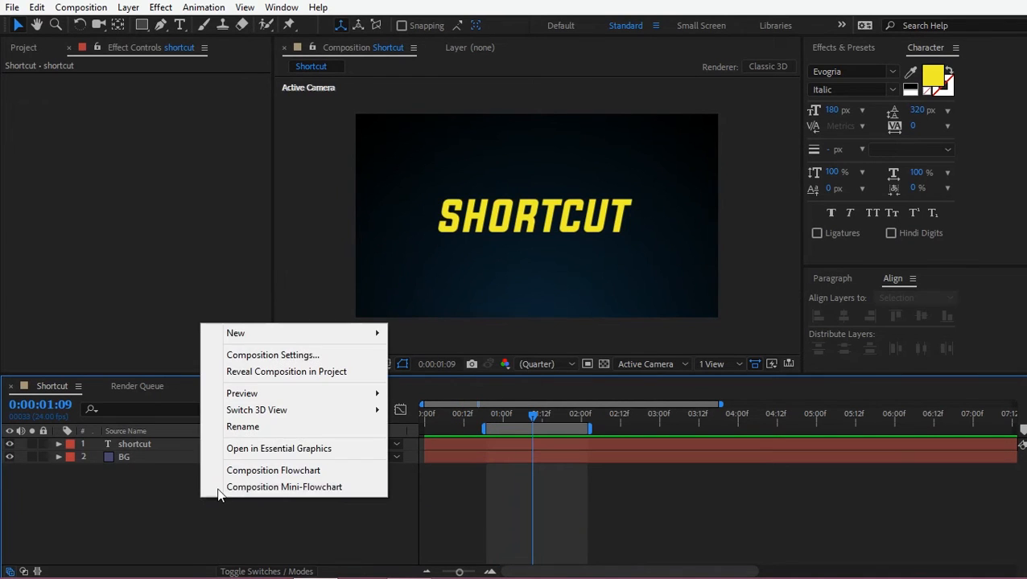
{"action": "mouse_move", "coordinate": [245, 338]}
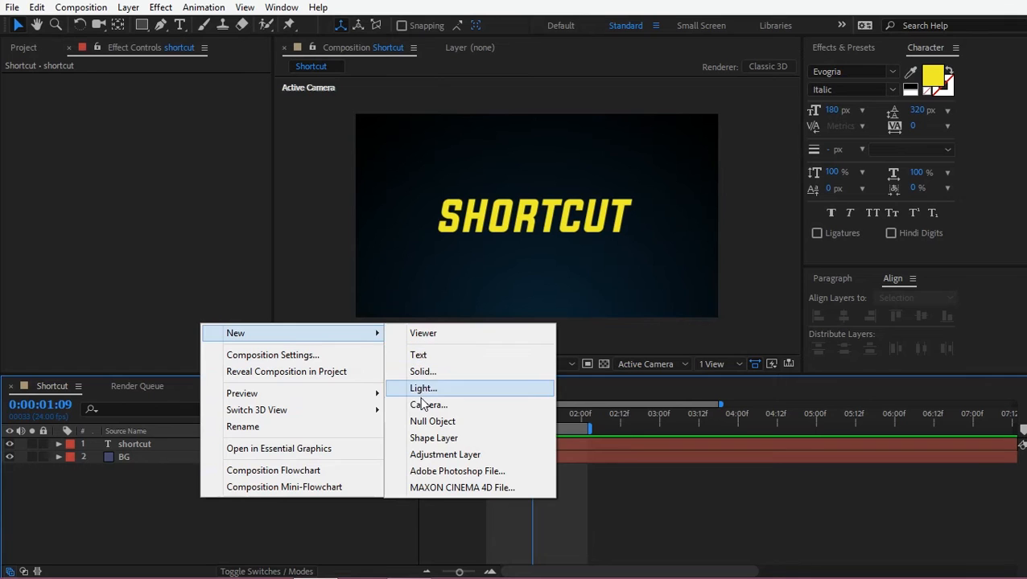
{"action": "key", "text": "ctrl+alt+shift+c"}
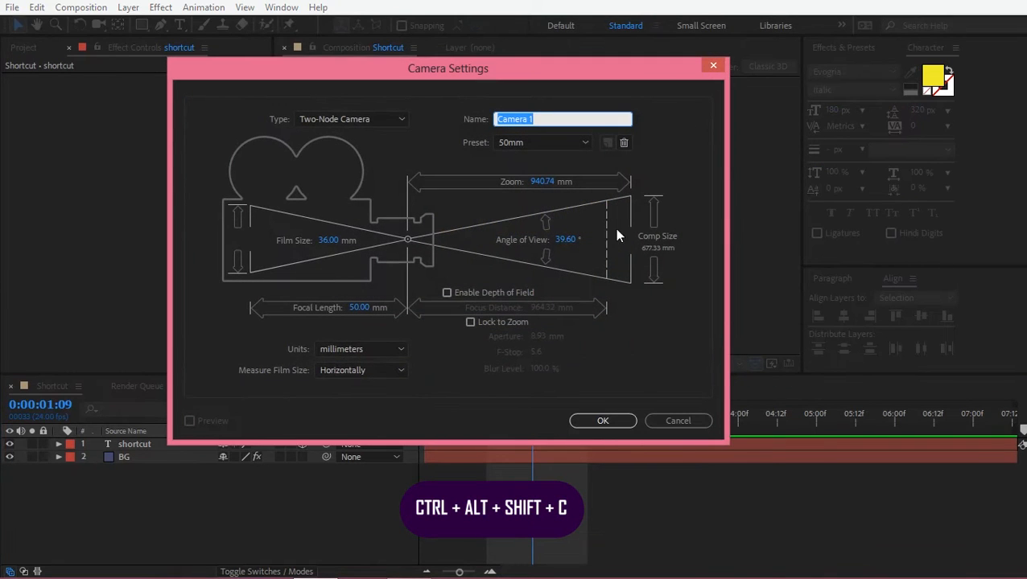
{"action": "left_click", "coordinate": [603, 421]}
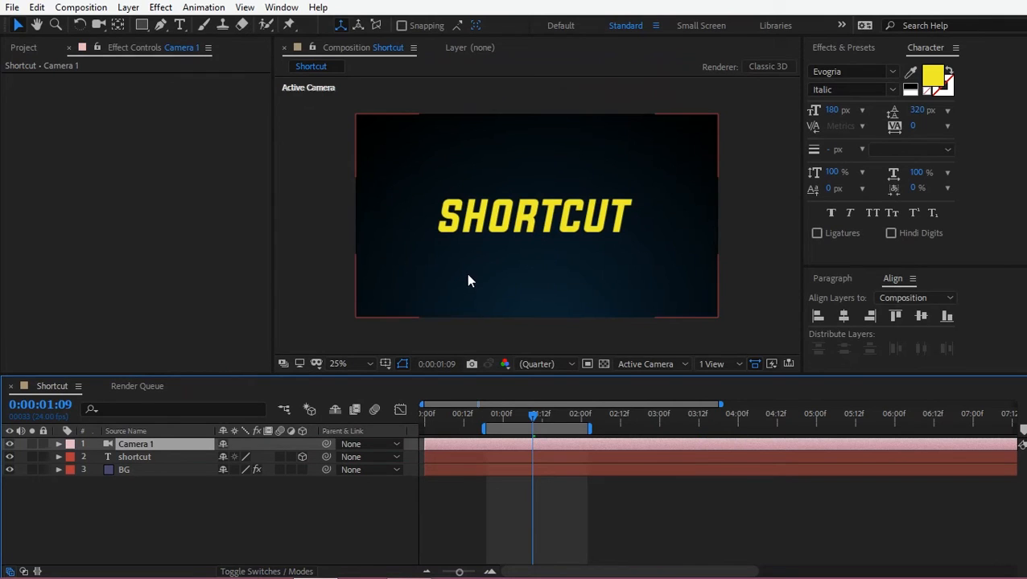
- Split the composition display into two views, change the Top view to Custom View 1, and select the camera
{"action": "left_click", "coordinate": [700, 367]}
{"action": "left_click", "coordinate": [735, 398]}
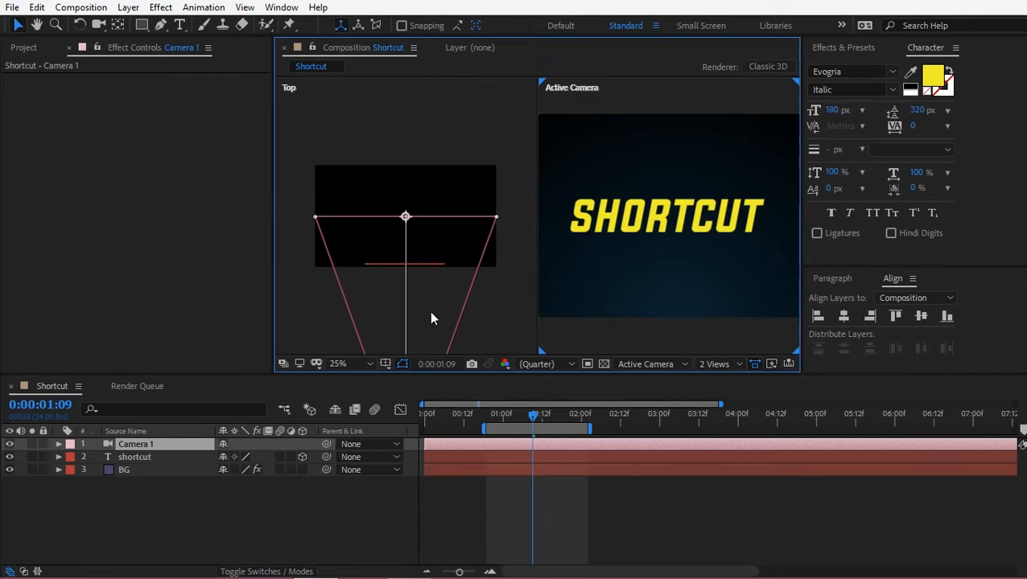
{"action": "left_click", "coordinate": [492, 316]}
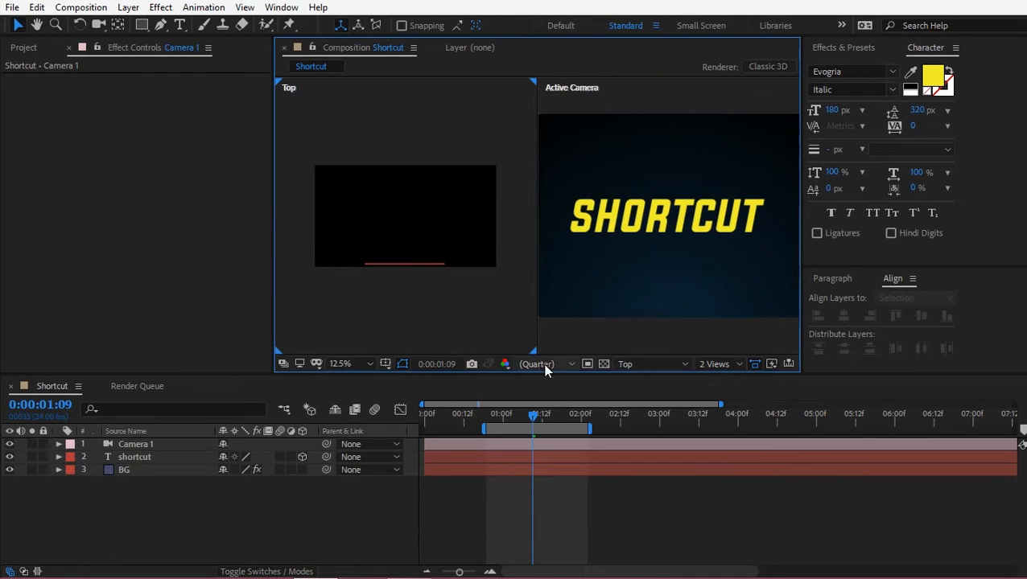
{"action": "left_click", "coordinate": [627, 365]}
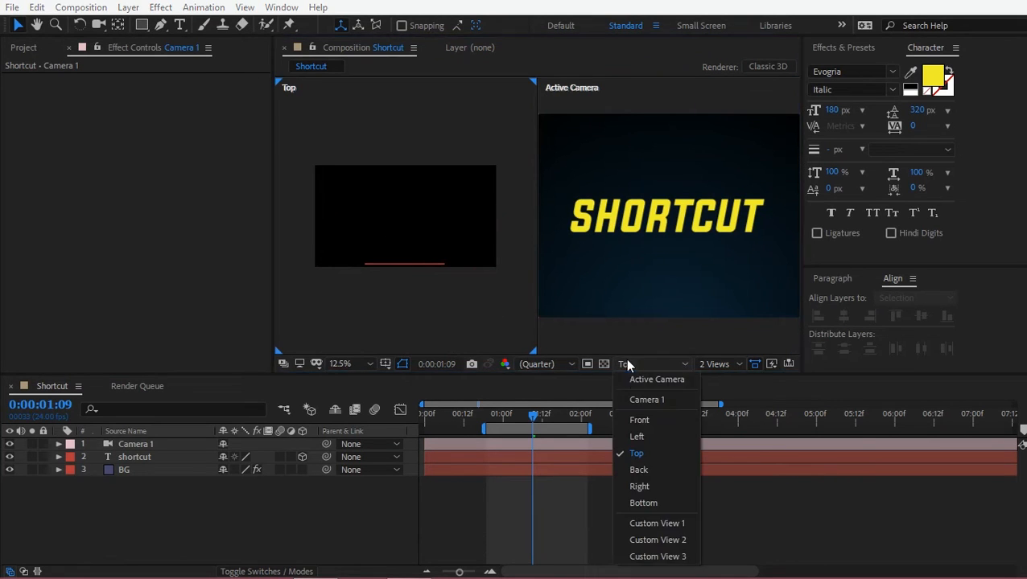
{"action": "left_click", "coordinate": [647, 525]}
{"action": "left_click", "coordinate": [144, 444]}
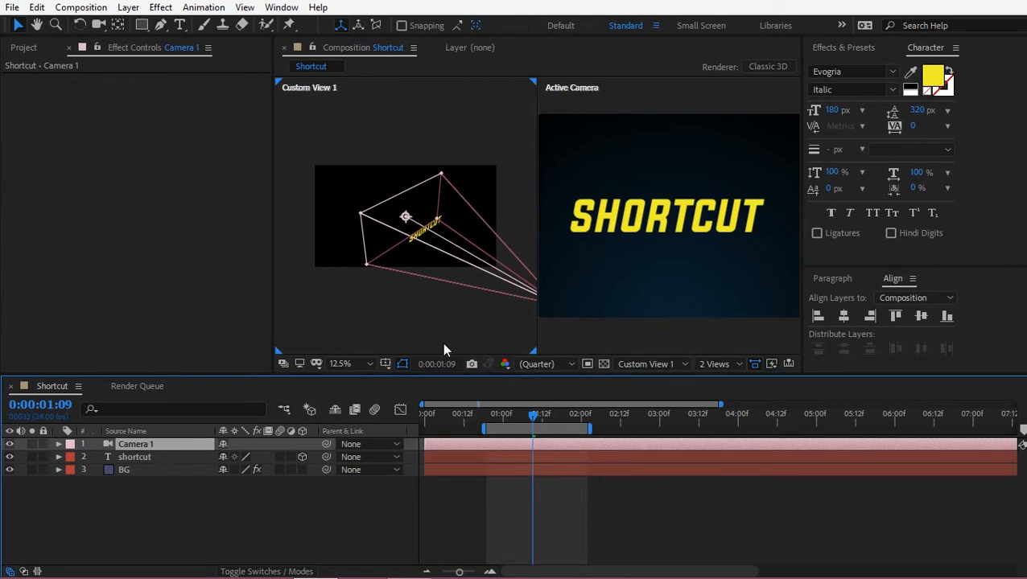
- Examine the camera's position relative to the text by panning and orbiting Custom View 1
{"action": "left_click_drag", "start_coordinate": [461, 309], "coordinate": [394, 282]}
{"action": "left_click", "coordinate": [36, 26]}
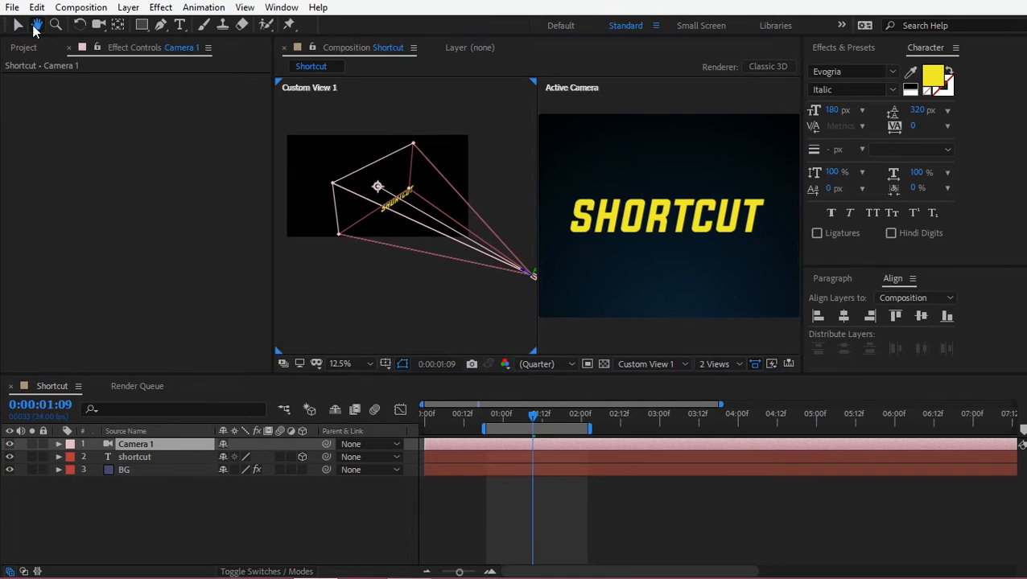
{"action": "left_click", "coordinate": [18, 26]}
{"action": "key", "text": "space"}
{"action": "left_click_drag", "start_coordinate": [396, 296], "coordinate": [417, 313]}
{"action": "key", "text": "space"}
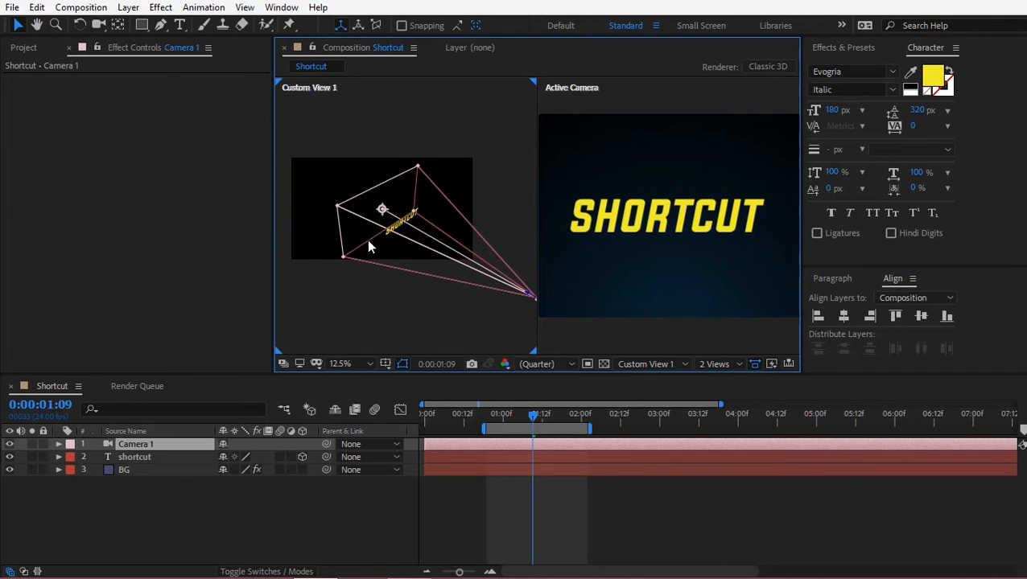
{"action": "key", "text": "c"}
{"action": "mouse_move", "coordinate": [431, 289]}
{"action": "left_mouse_down"}
{"action": "mouse_move", "coordinate": [434, 260]}
{"action": "mouse_move", "coordinate": [442, 275]}
{"action": "left_mouse_up"}
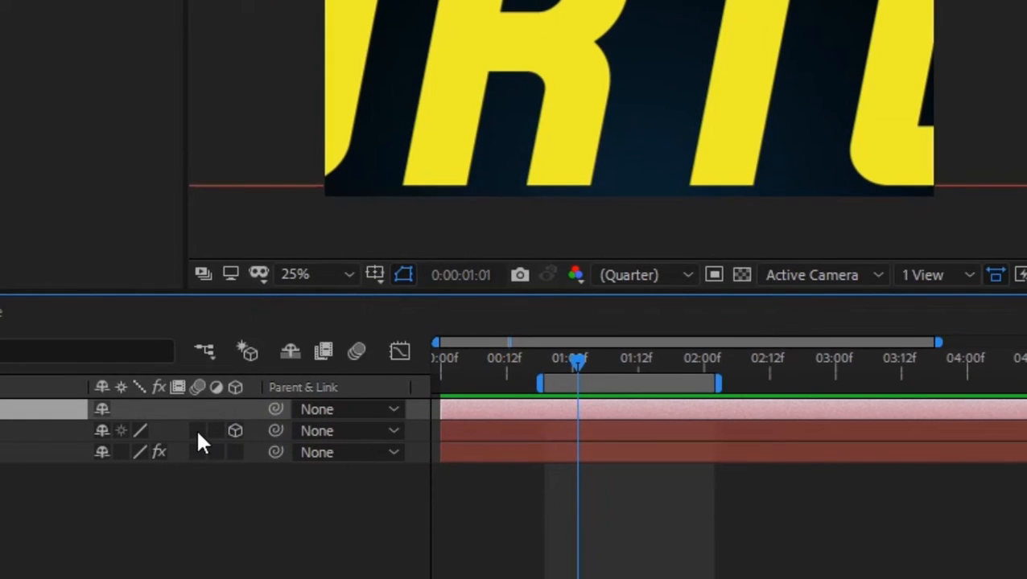
- Enable motion blur for the shortcut layer and the composition, and check the blur by scrubbing from 0:00:01:00 to 0:00:01:23
{"action": "left_click", "coordinate": [218, 468]}
{"action": "left_click", "coordinate": [360, 352]}
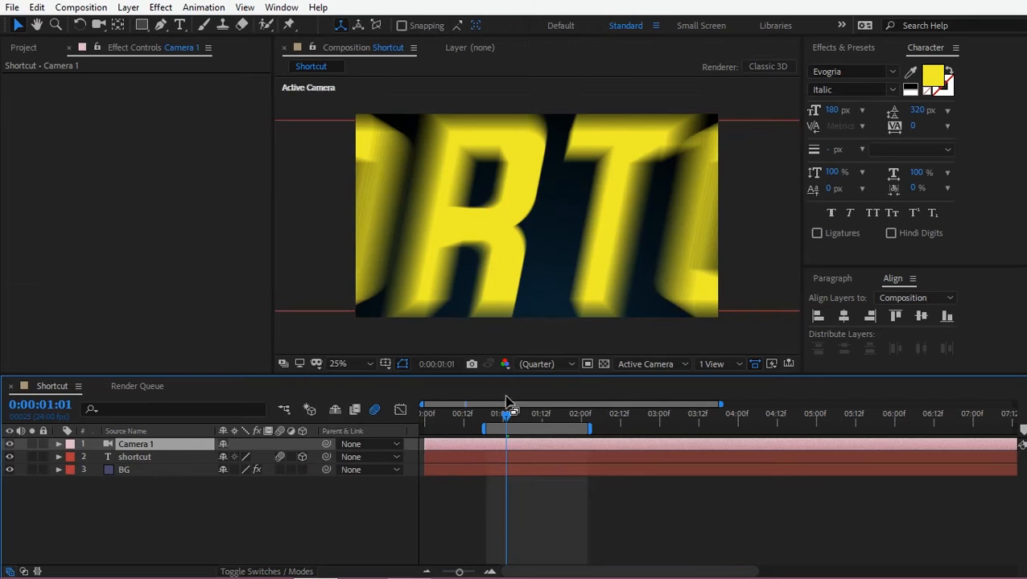
{"action": "mouse_move", "coordinate": [507, 400]}
{"action": "left_mouse_down"}
{"action": "mouse_move", "coordinate": [487, 411]}
{"action": "mouse_move", "coordinate": [502, 414]}
{"action": "left_mouse_up"}
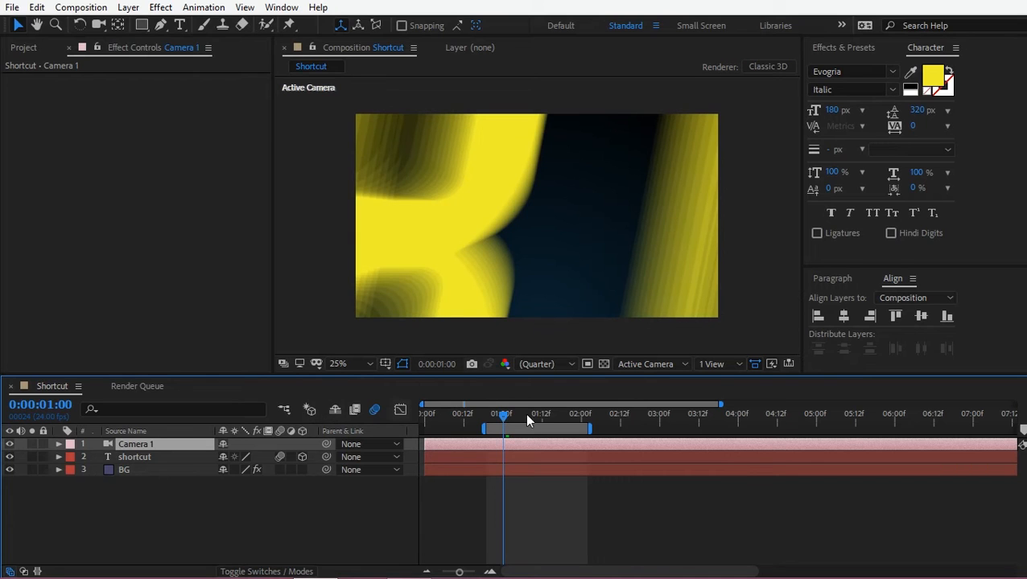
{"action": "left_click_drag", "start_coordinate": [511, 424], "coordinate": [577, 415]}
- Reveal the shortcut layer's keyframed properties and scrub through its Position animation
{"action": "left_click", "coordinate": [92, 458]}
{"action": "key", "text": "u"}
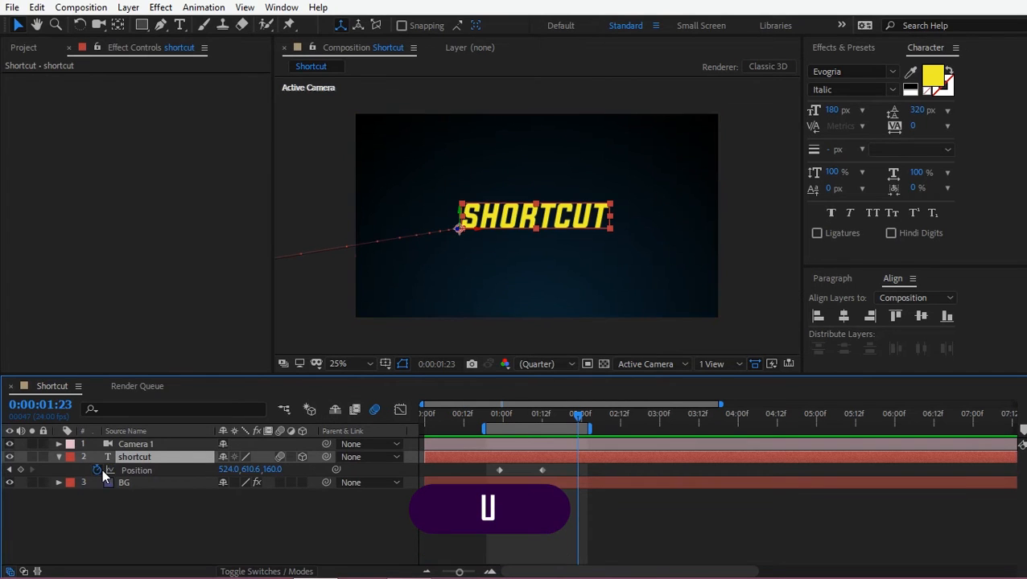
{"action": "left_click_drag", "start_coordinate": [522, 418], "coordinate": [526, 419]}
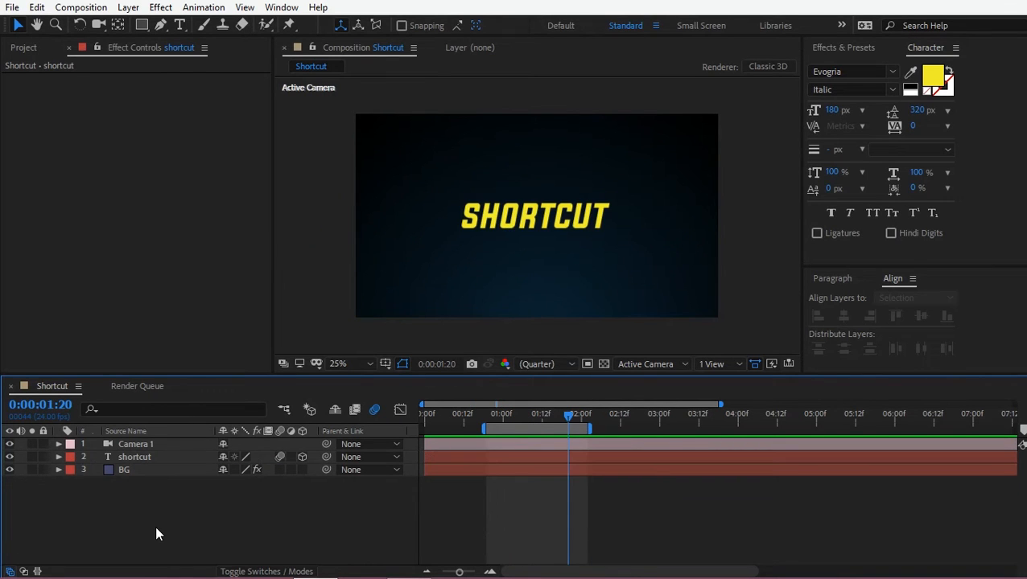
- Add a white Point light with 250% intensity, no falloff, and shadow casting at 100% darkness
{"action": "key", "text": "ctrl+alt+shift+l"}
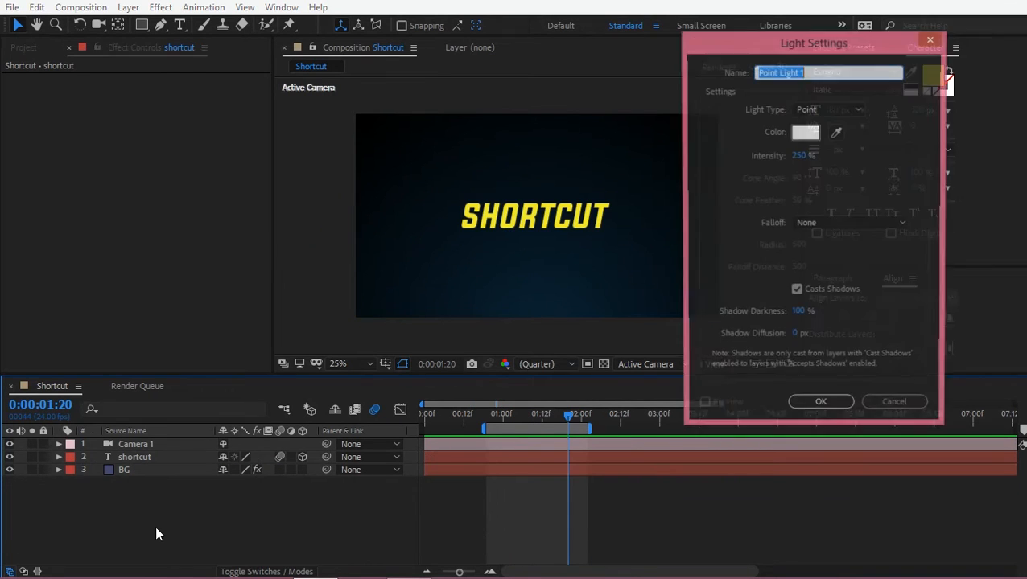
{"action": "left_click", "coordinate": [811, 112]}
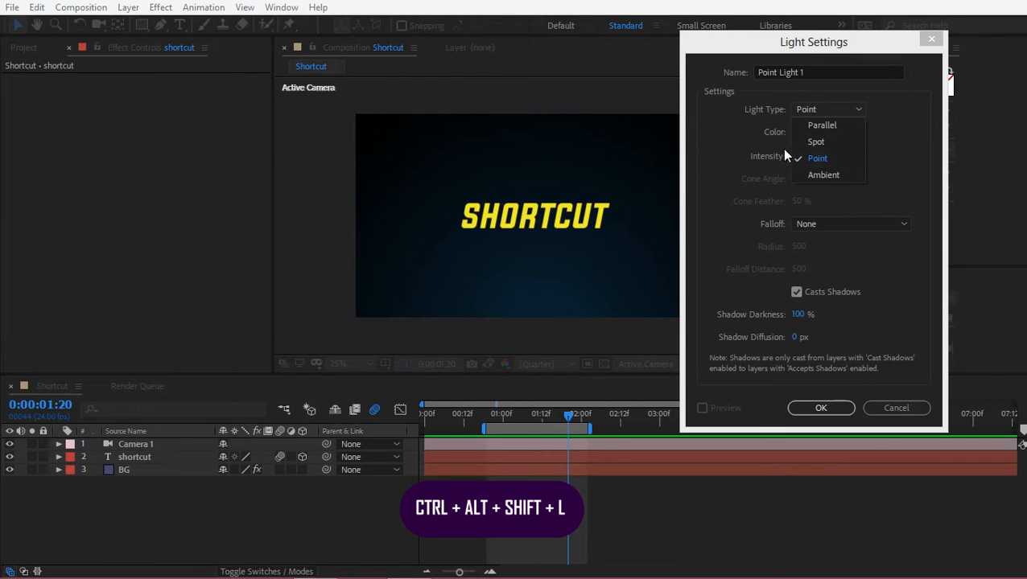
{"action": "left_click", "coordinate": [743, 149]}
{"action": "left_click", "coordinate": [795, 131]}
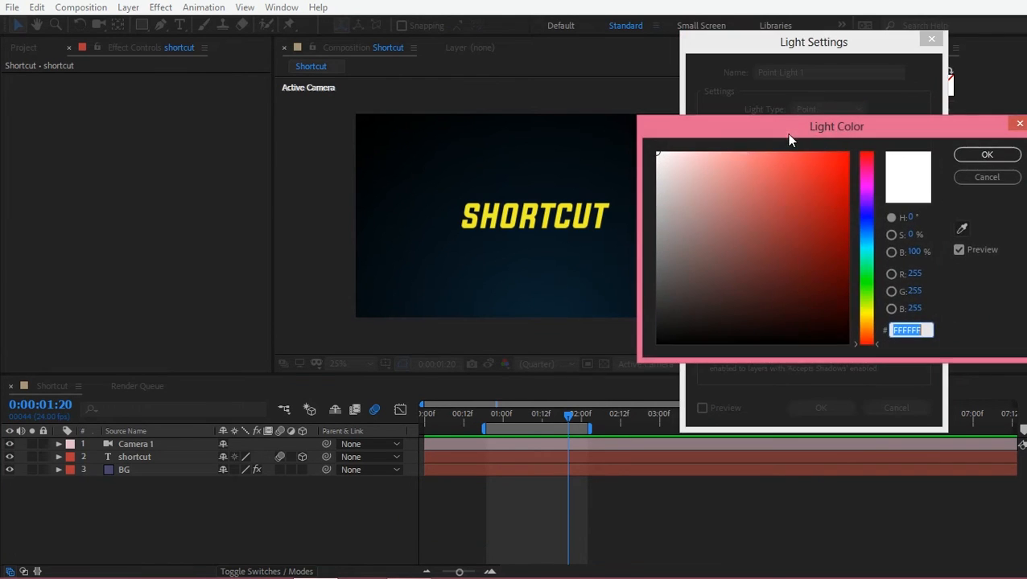
{"action": "left_click", "coordinate": [987, 158]}
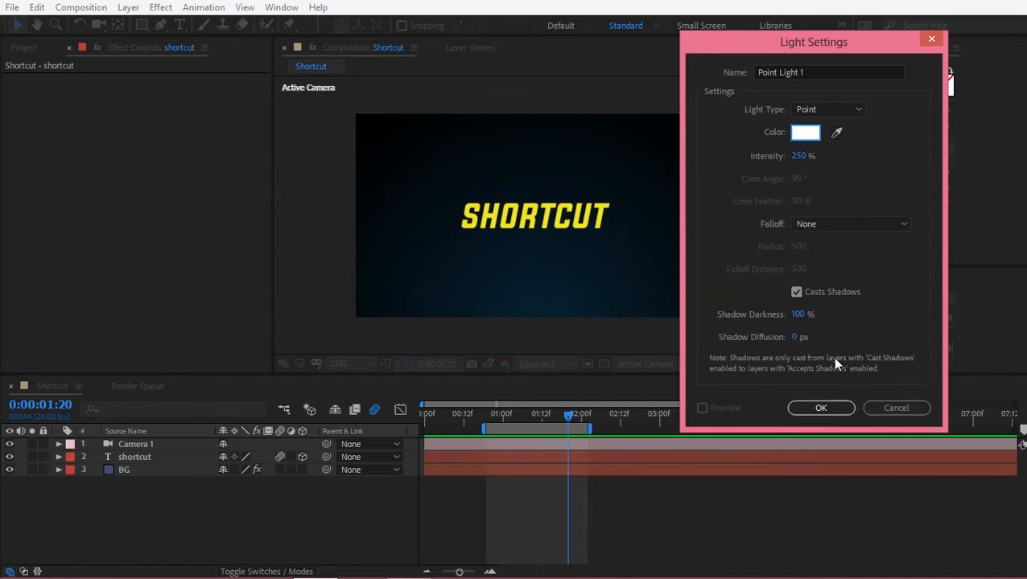
{"action": "left_click", "coordinate": [821, 408]}
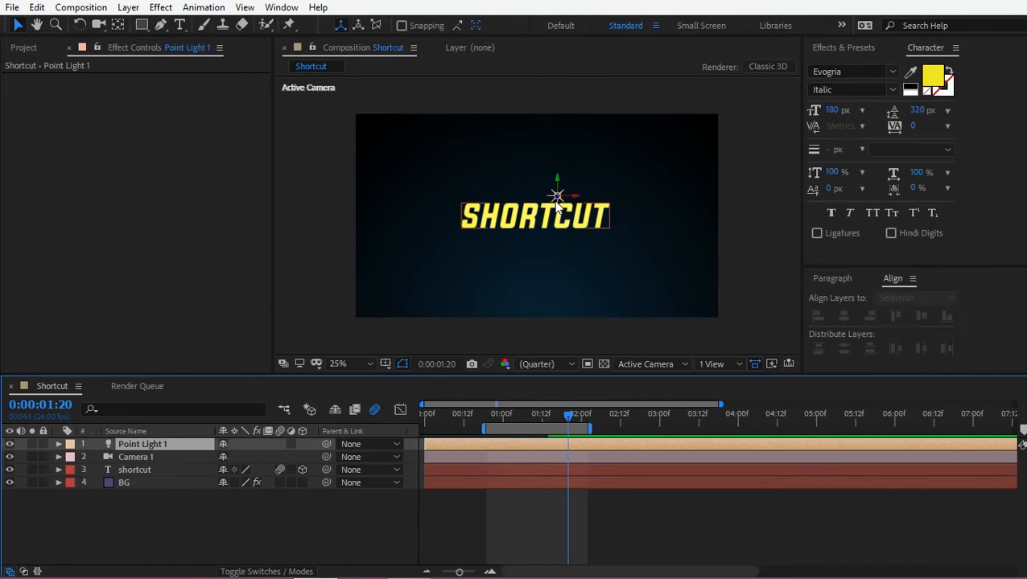
- Move the point light to the composition's right edge, set its Intensity to 260%, and collapse its properties
{"action": "left_click_drag", "start_coordinate": [559, 196], "coordinate": [795, 179]}
{"action": "left_click", "coordinate": [190, 439]}
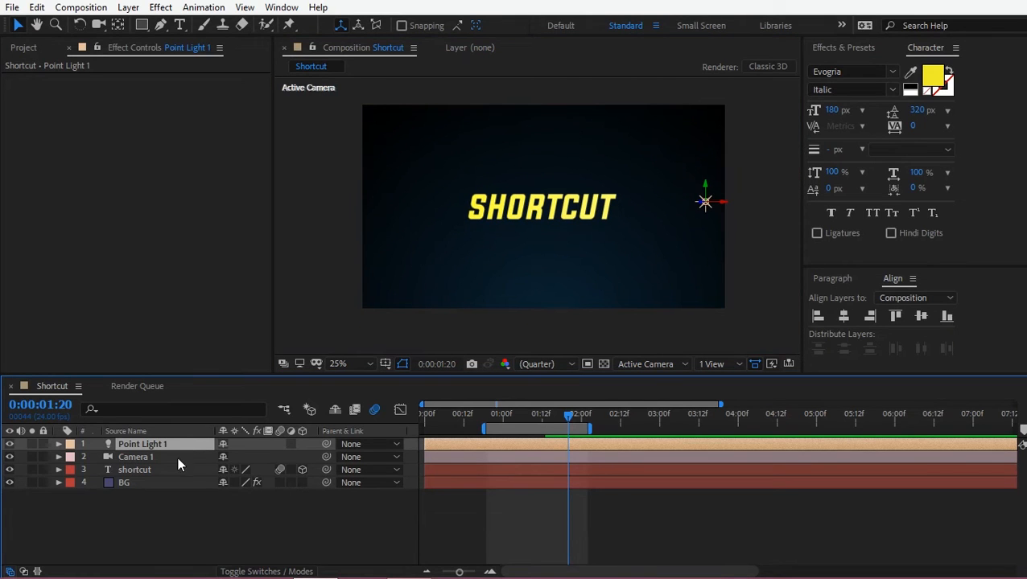
{"action": "key", "text": "t"}
{"action": "left_click_drag", "start_coordinate": [225, 473], "coordinate": [370, 473]}
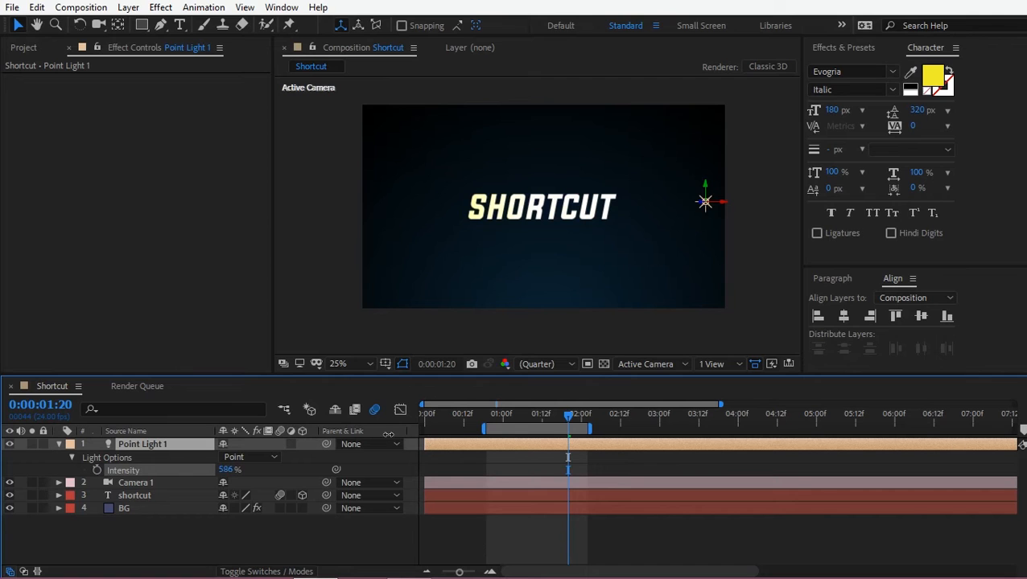
{"action": "left_click", "coordinate": [146, 444]}
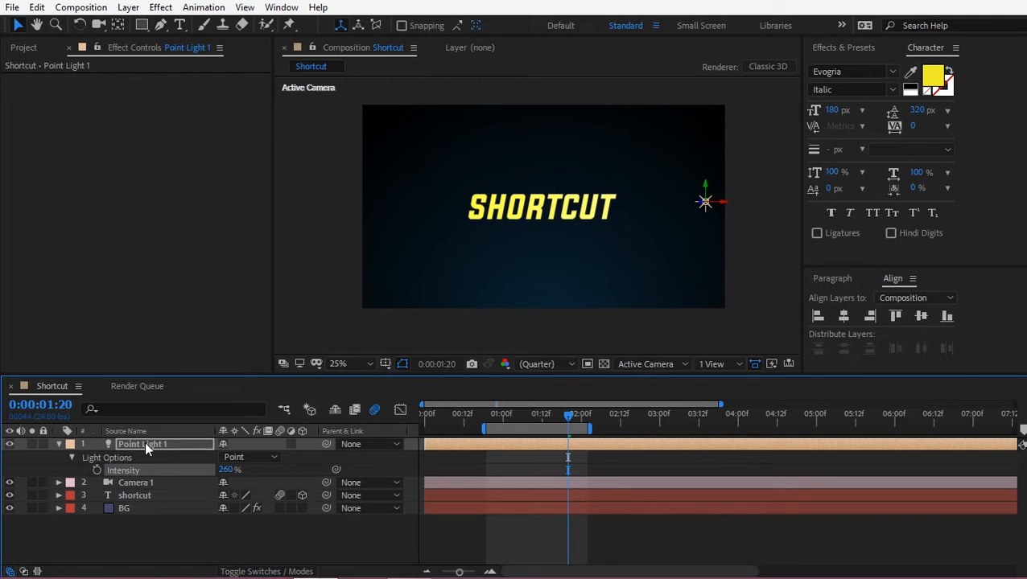
{"action": "left_click", "coordinate": [59, 444]}
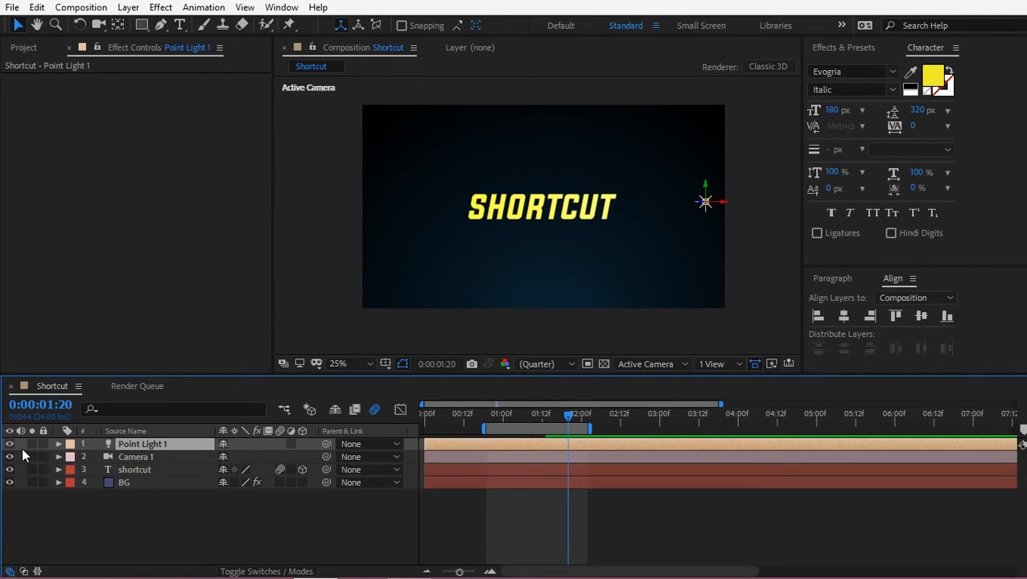
- Hide the point light, add an adjustment layer, and apply the Tint effect to it
{"action": "left_click", "coordinate": [10, 445]}
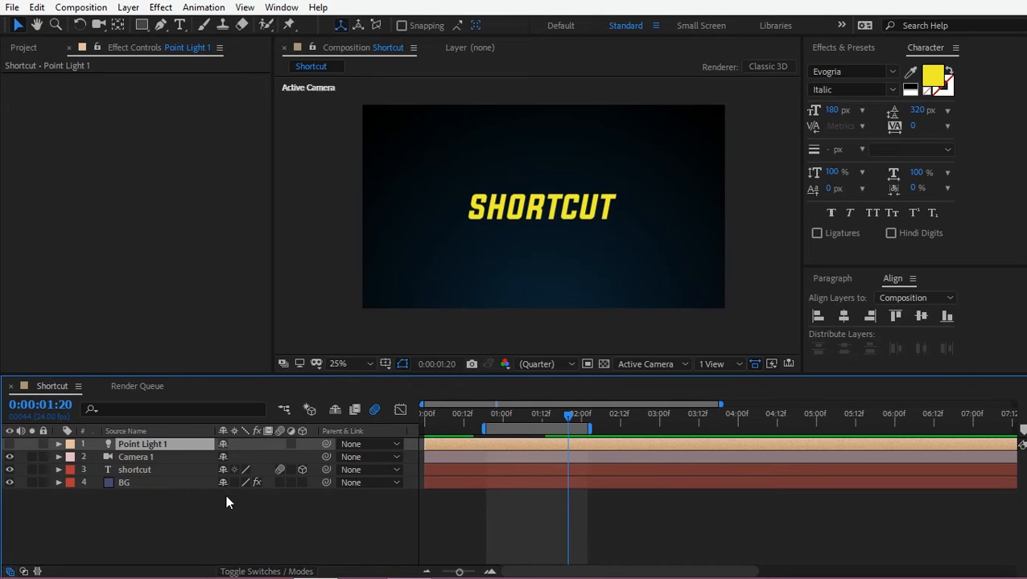
{"action": "key", "text": "ctrl+alt+y"}
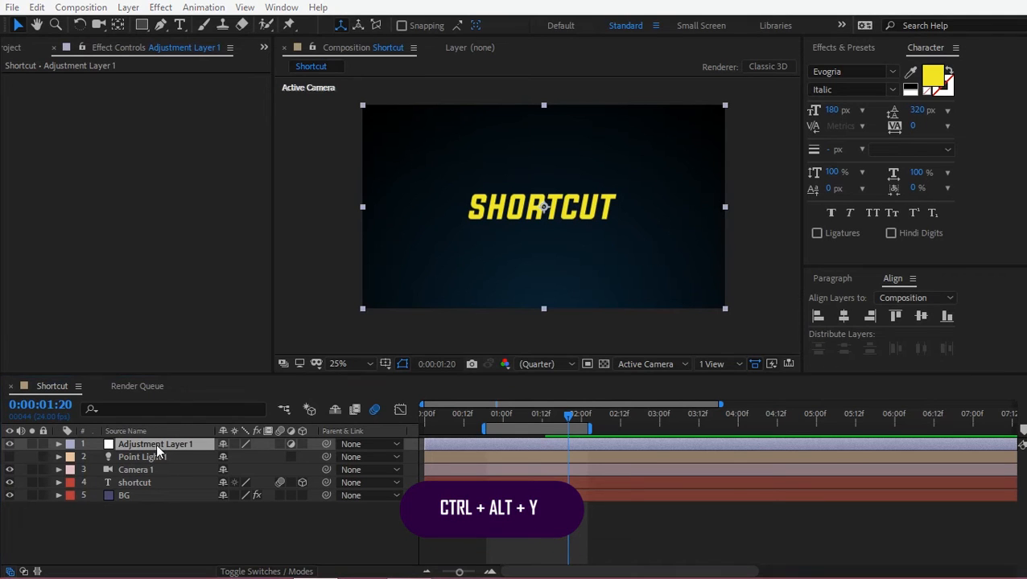
{"action": "left_click", "coordinate": [842, 49]}
{"action": "key", "text": "ctrl+f"}
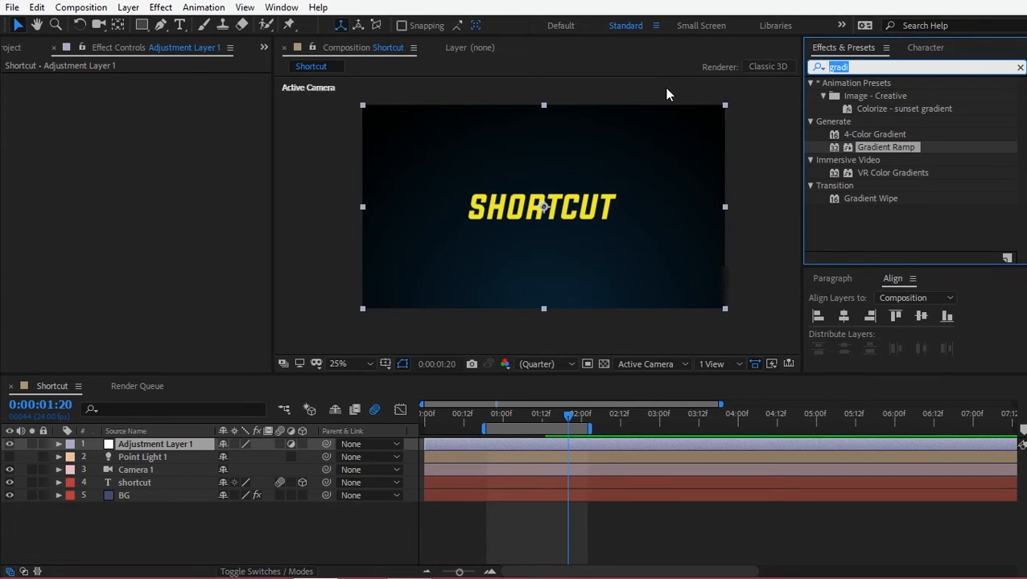
{"action": "type", "text": "tint"}
{"action": "left_click_drag", "start_coordinate": [854, 135], "coordinate": [181, 452]}
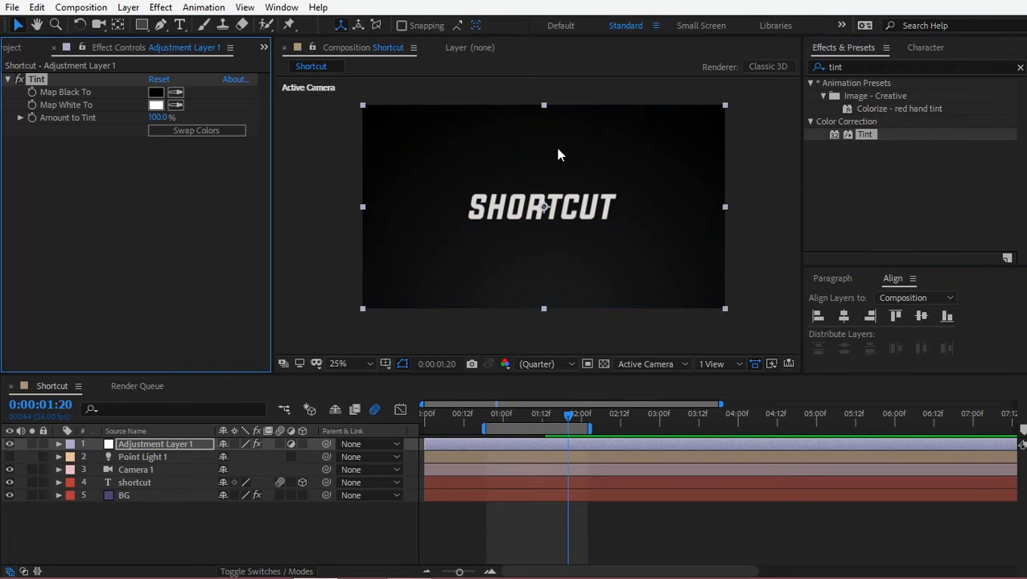
- Set the Tint effect's Map White To color to red and its Amount to Tint to 91%
{"action": "left_click", "coordinate": [155, 105]}
{"action": "left_click_drag", "start_coordinate": [855, 135], "coordinate": [869, 153]}
{"action": "mouse_move", "coordinate": [814, 232]}
{"action": "left_mouse_down"}
{"action": "mouse_move", "coordinate": [894, 277]}
{"action": "mouse_move", "coordinate": [889, 237]}
{"action": "left_mouse_up"}
{"action": "mouse_move", "coordinate": [855, 201]}
{"action": "left_mouse_down"}
{"action": "mouse_move", "coordinate": [914, 137]}
{"action": "mouse_move", "coordinate": [1013, 154]}
{"action": "left_mouse_up"}
- Test the adjustment layer beneath the shortcut text layer, hide it, and return it to the top of the layer stack
{"action": "left_click_drag", "start_coordinate": [169, 445], "coordinate": [167, 486]}
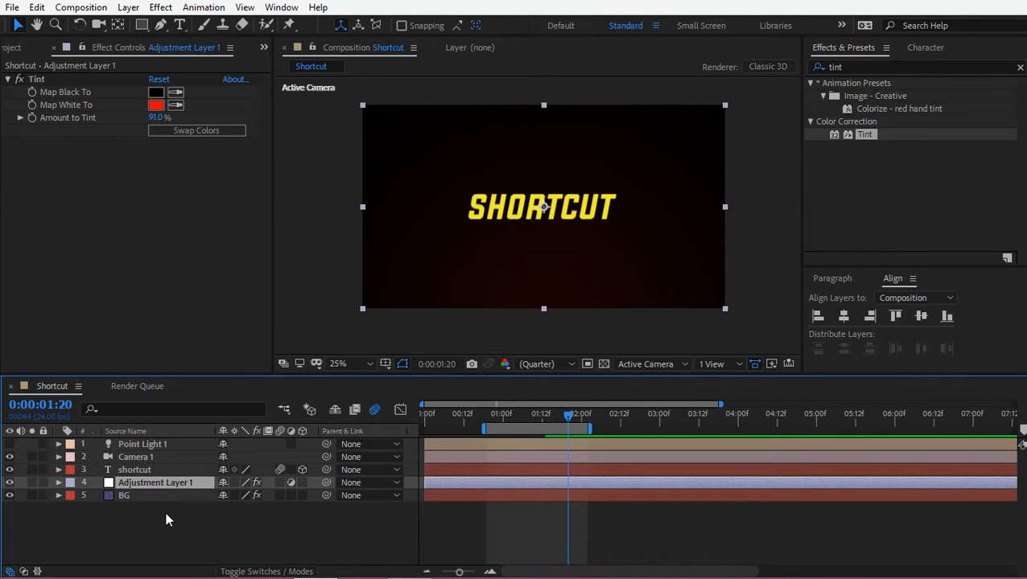
{"action": "left_click", "coordinate": [166, 514]}
{"action": "left_click", "coordinate": [167, 486]}
{"action": "left_click_drag", "start_coordinate": [154, 483], "coordinate": [152, 440]}
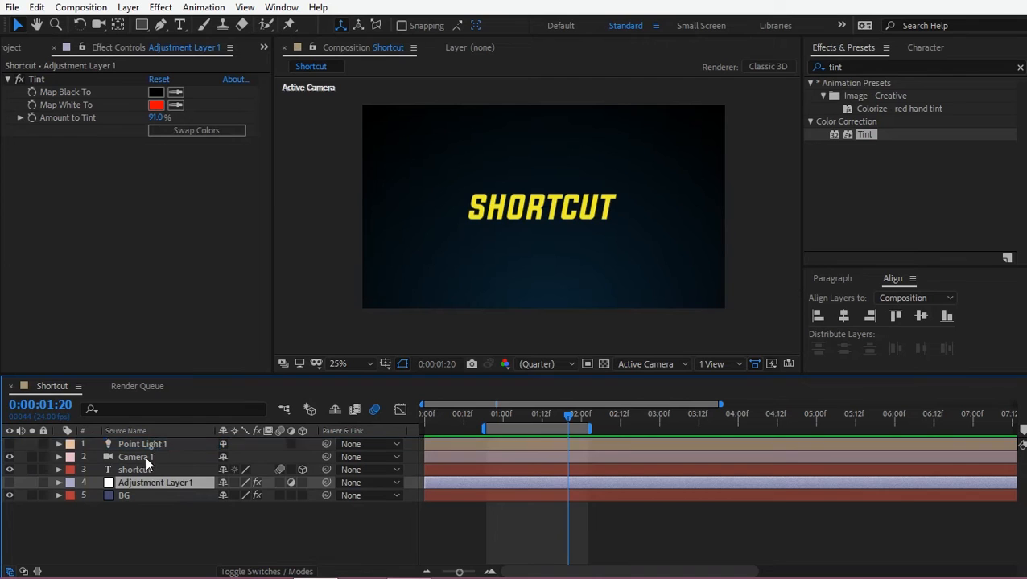
{"action": "left_click", "coordinate": [156, 544]}
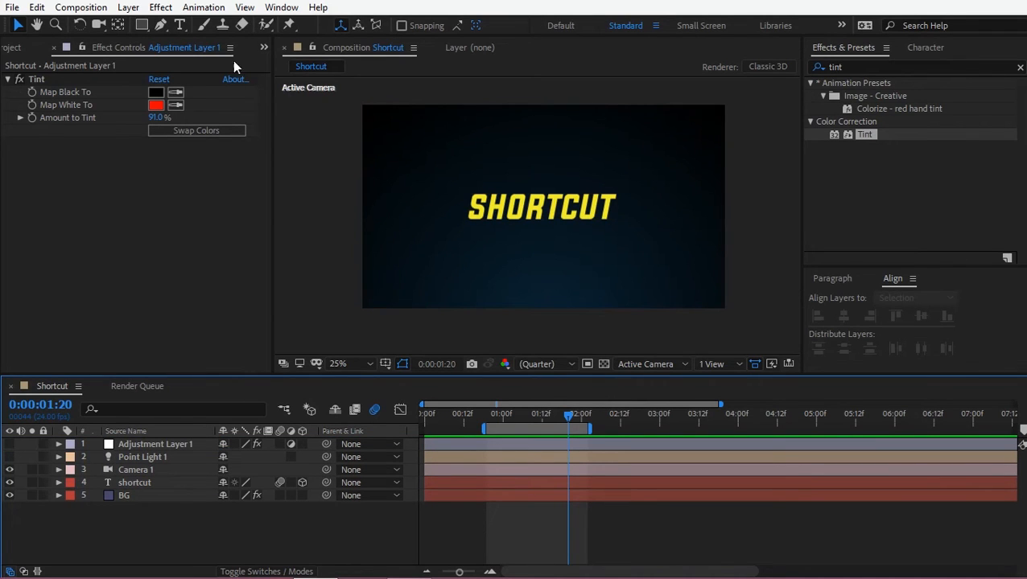
- Try editing the SHORTCUT text by adding a V at its end, remove the letter, and return to the Selection tool
{"action": "left_click", "coordinate": [179, 25]}
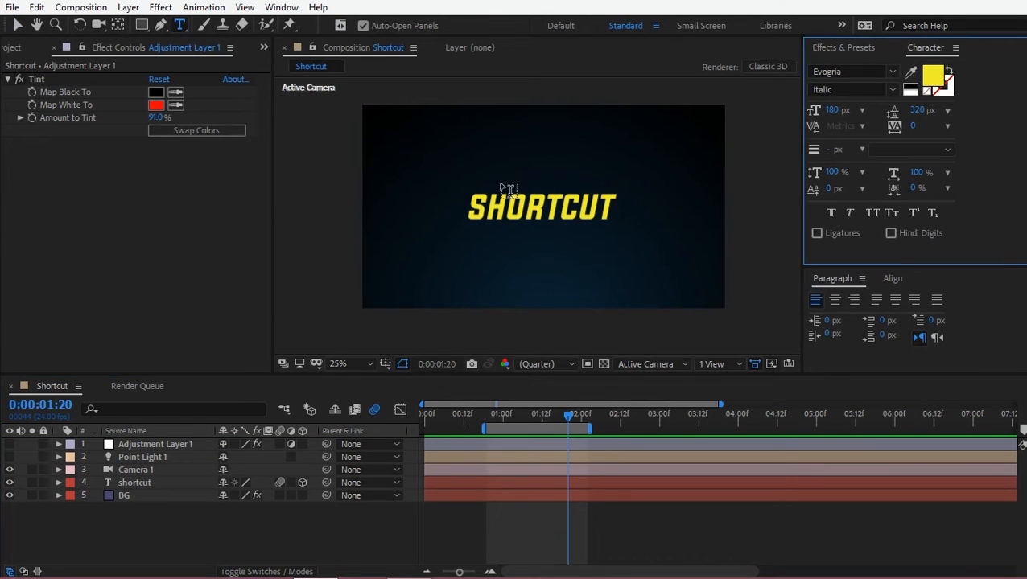
{"action": "double_click", "coordinate": [524, 211]}
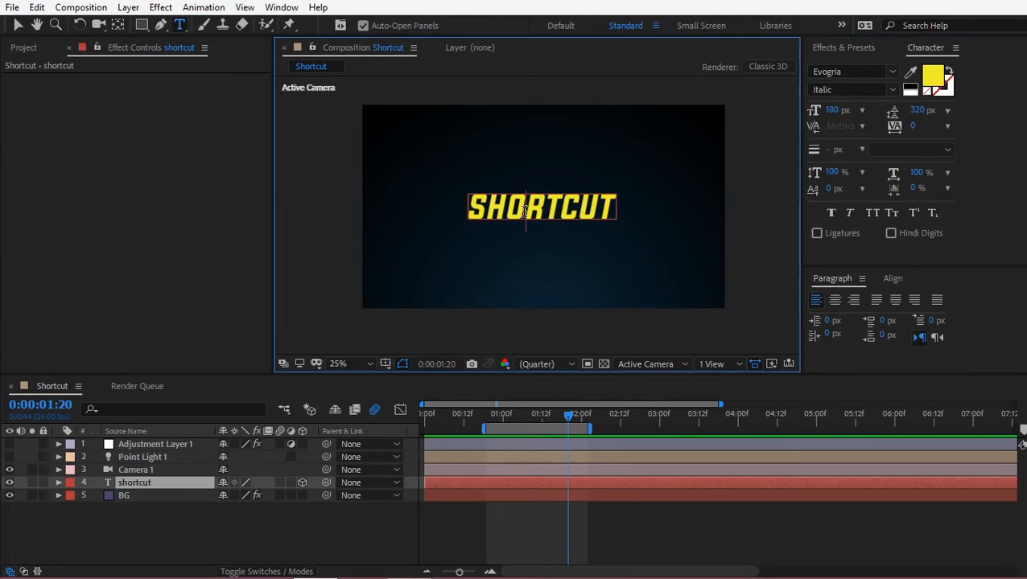
{"action": "left_click", "coordinate": [604, 213]}
{"action": "key", "text": "BackSpace"}
{"action": "type", "text": "Tv"}
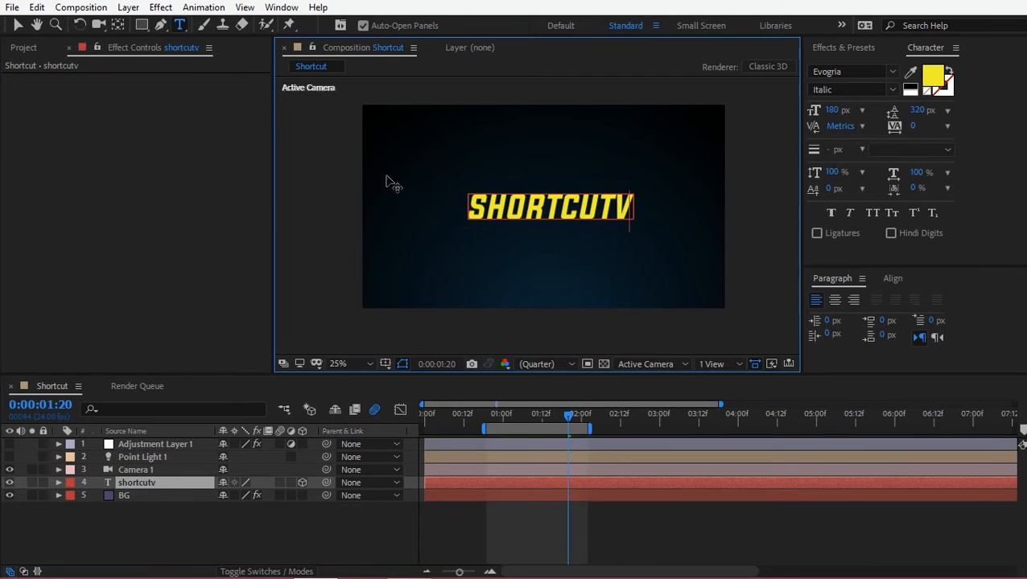
{"action": "key", "text": "BackSpace"}
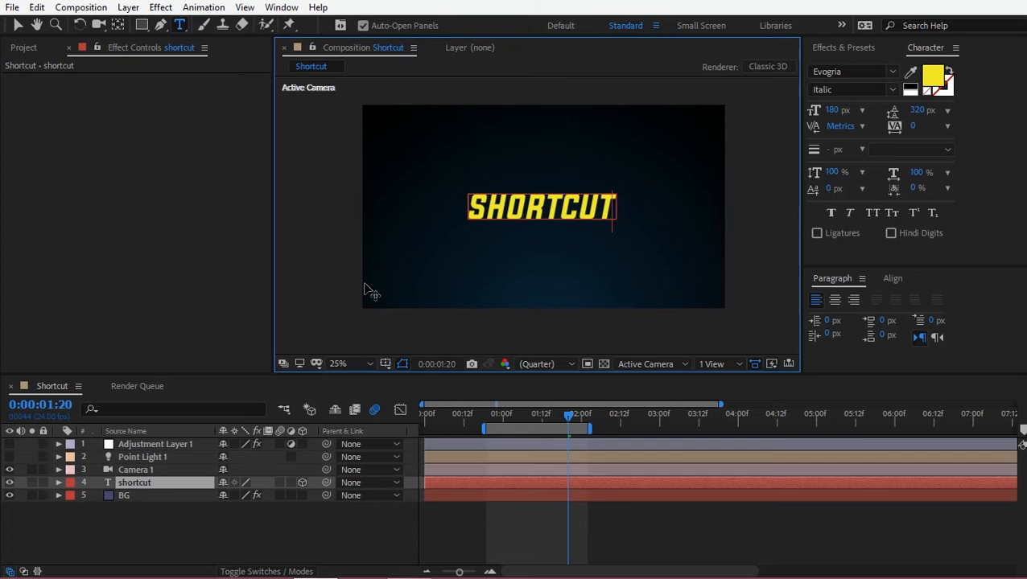
{"action": "left_click", "coordinate": [316, 519]}
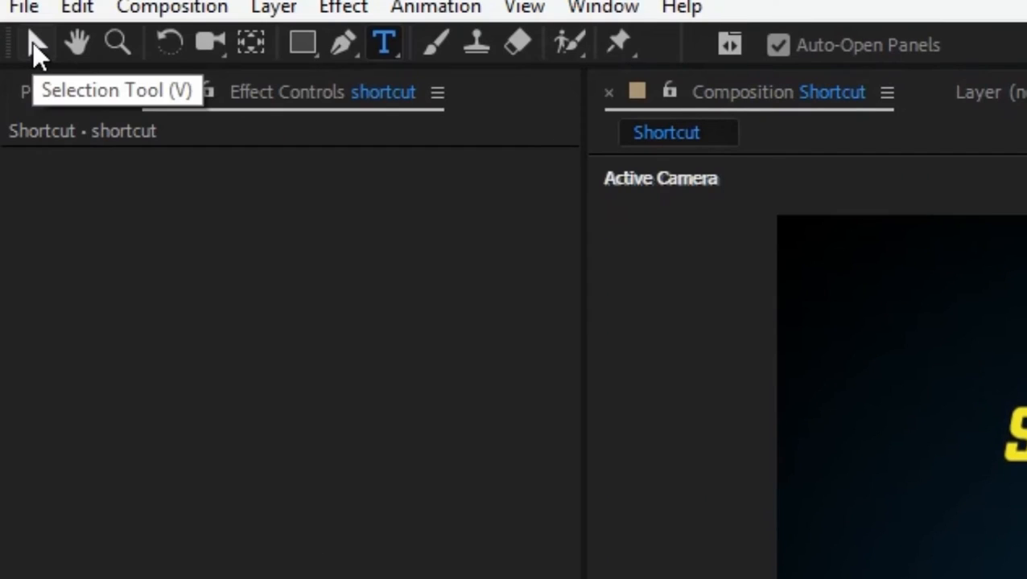
{"action": "left_click", "coordinate": [18, 25]}
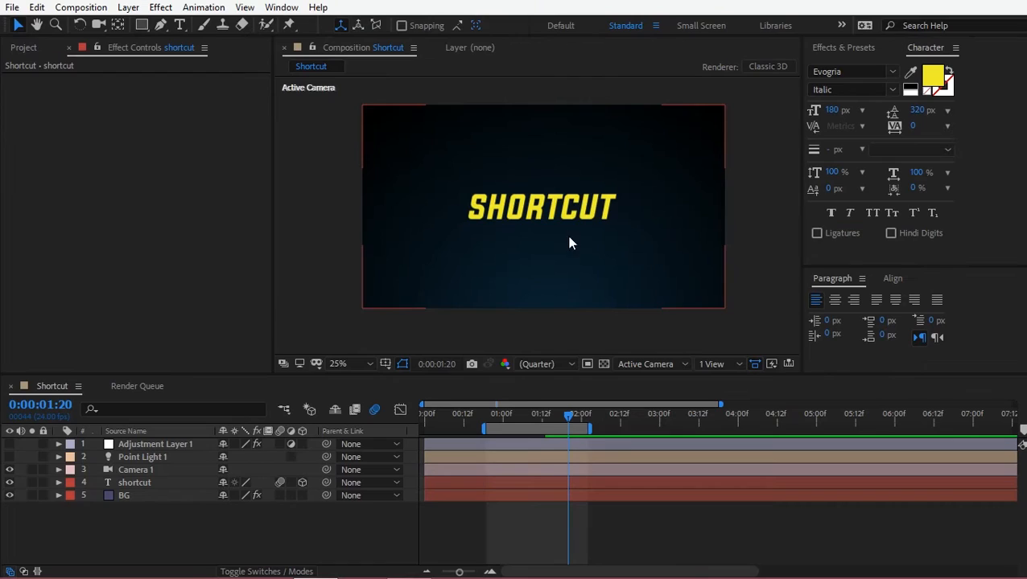
- Draw a closed four-point mask with the Pen tool on the shortcut layer, cutting diagonally through the text and enclosing its right part
{"action": "left_click", "coordinate": [141, 481]}
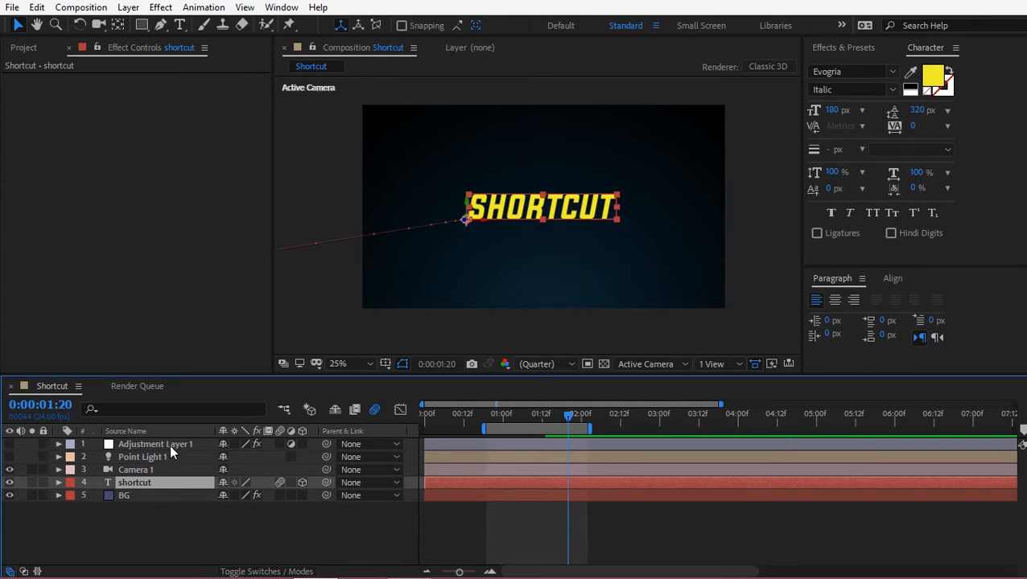
{"action": "left_click", "coordinate": [160, 24]}
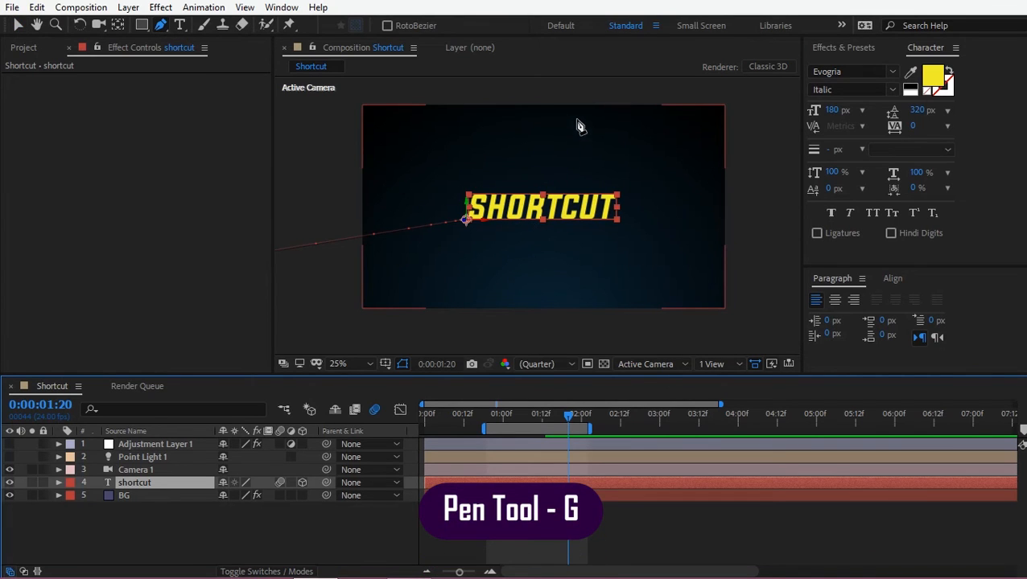
{"action": "left_click", "coordinate": [592, 99]}
{"action": "left_click", "coordinate": [476, 322]}
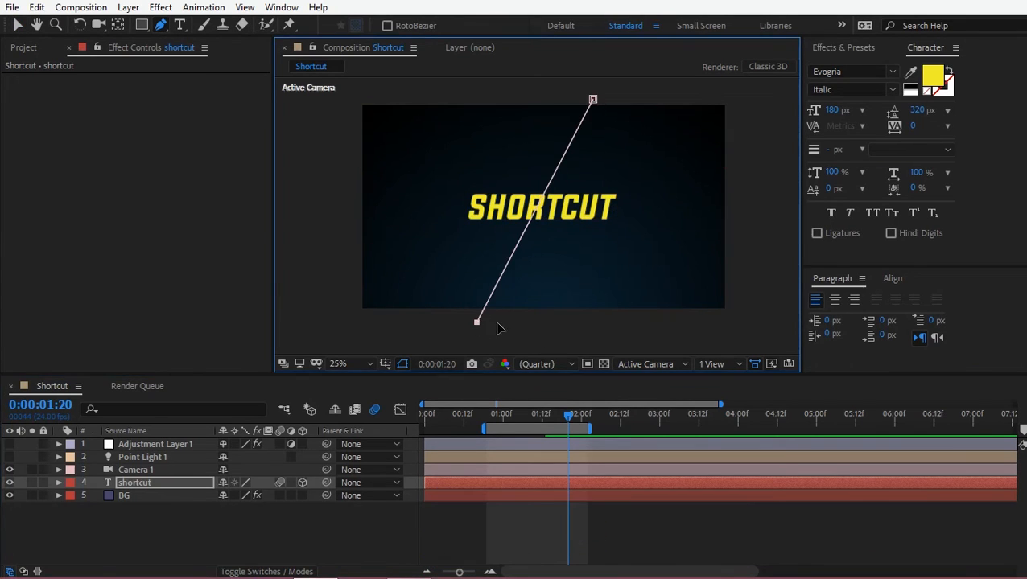
{"action": "left_click", "coordinate": [778, 332]}
{"action": "left_click", "coordinate": [753, 146]}
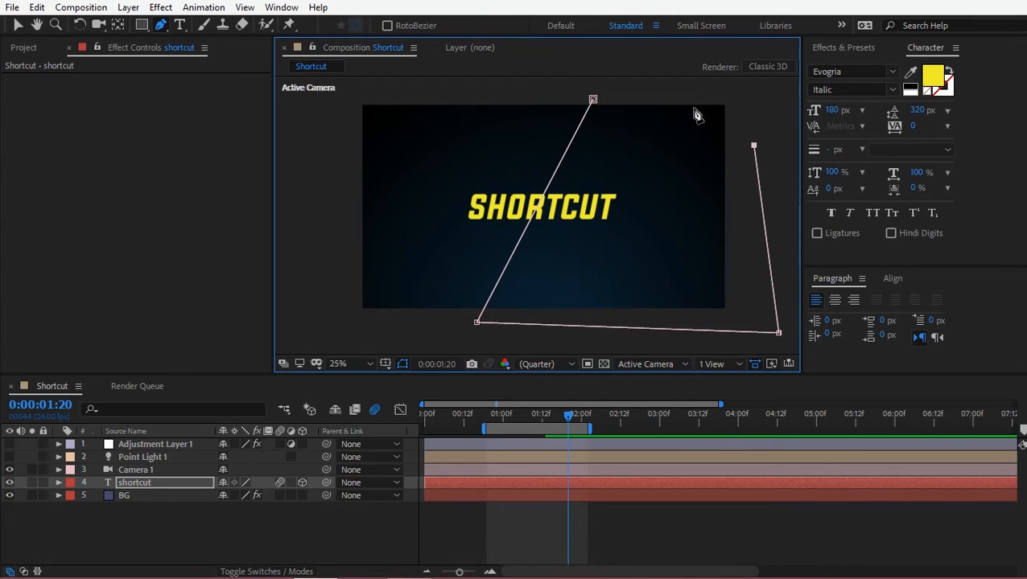
{"action": "left_click", "coordinate": [593, 100]}
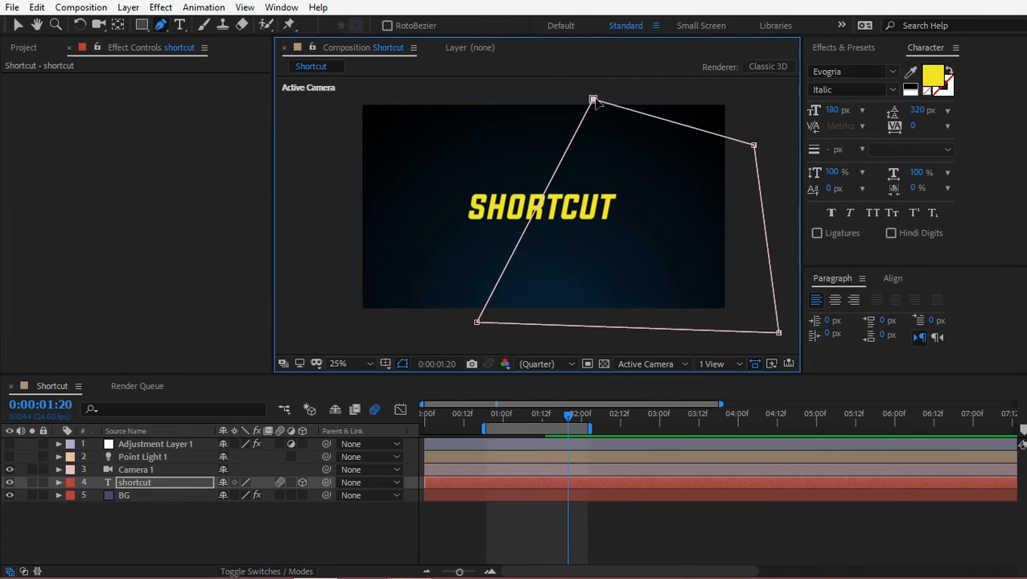
- Reveal the shortcut layer's mask properties, delete the mask, and collapse and deselect the layer
{"action": "left_click", "coordinate": [140, 485]}
{"action": "key", "text": "m"}
{"action": "left_click", "coordinate": [105, 495]}
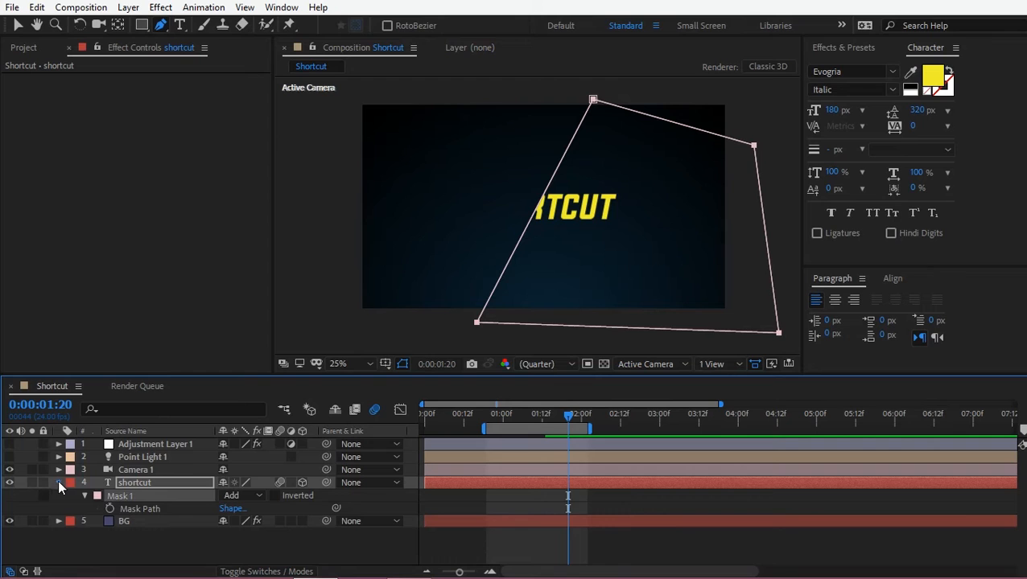
{"action": "left_click", "coordinate": [59, 483]}
{"action": "left_click", "coordinate": [59, 482]}
{"action": "scroll", "coordinate": [81, 483], "scroll_direction": "down", "scroll_amount": 2}
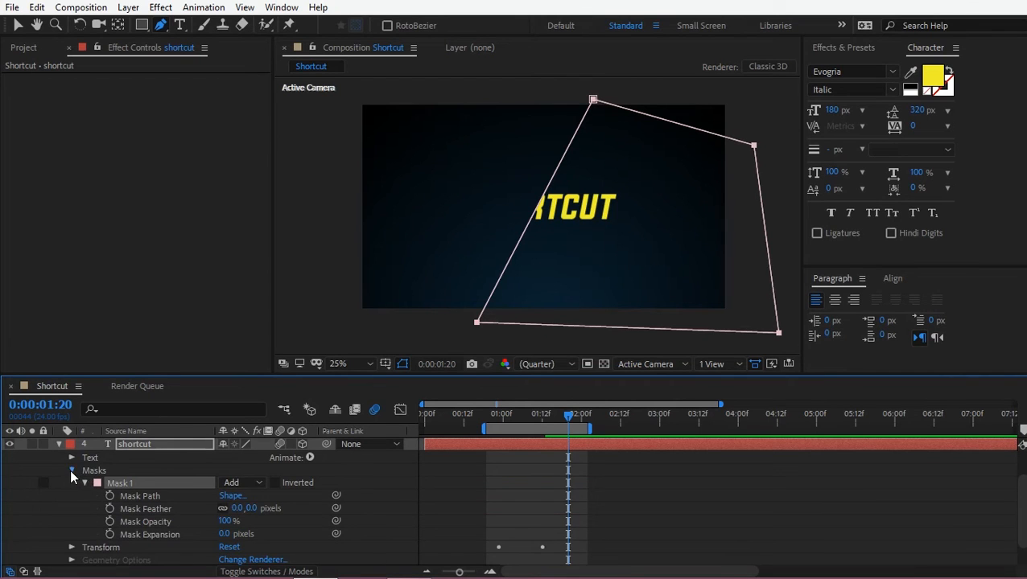
{"action": "left_click", "coordinate": [71, 470]}
{"action": "left_click", "coordinate": [106, 506]}
{"action": "key", "text": "Delete"}
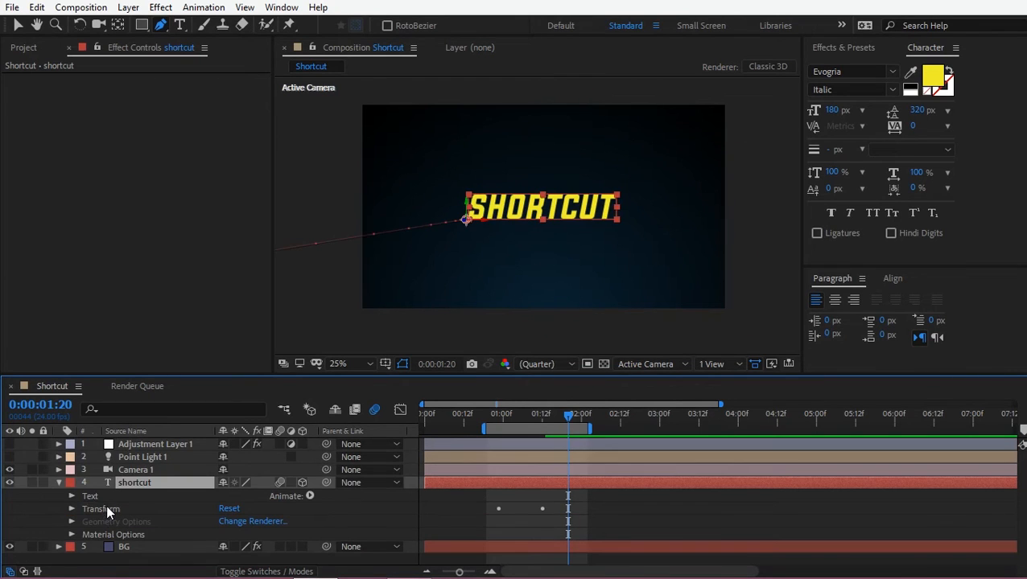
{"action": "left_click", "coordinate": [59, 482]}
{"action": "left_click", "coordinate": [136, 533]}
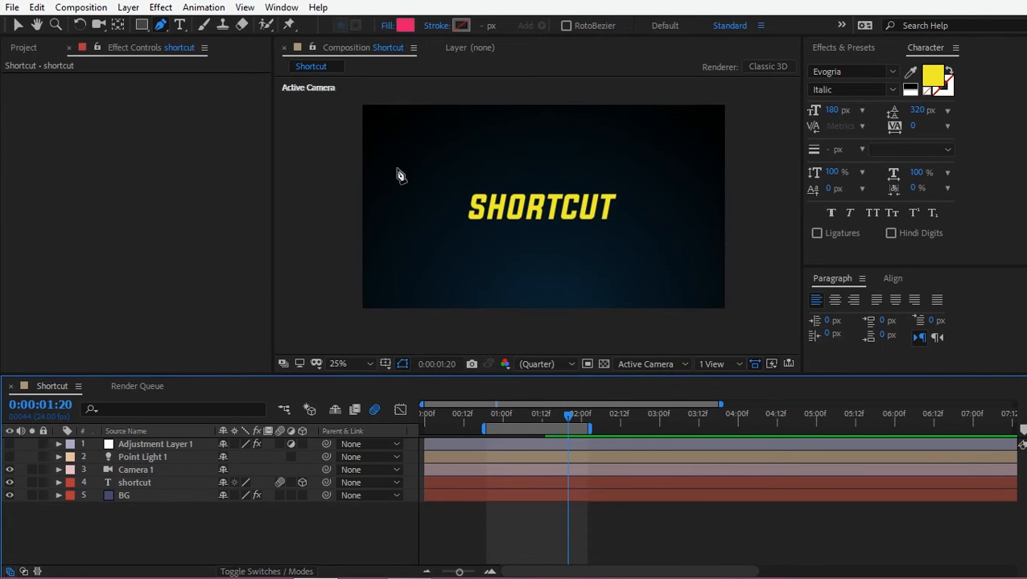
- Draw a closed four-sided shape around the SHORTCUT text with the Pen tool, with no layer selected
{"action": "left_click", "coordinate": [436, 161]}
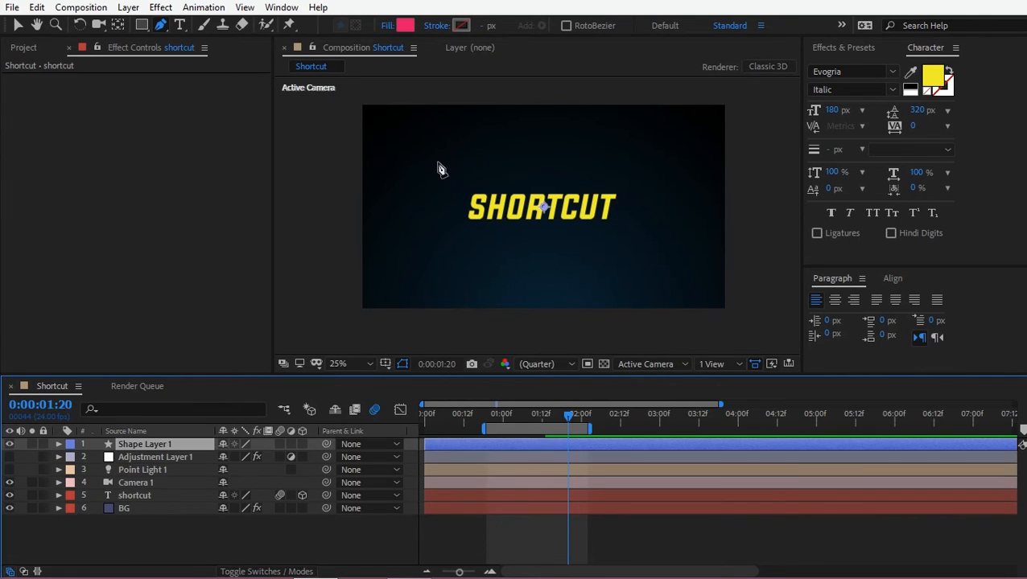
{"action": "left_click", "coordinate": [632, 161]}
{"action": "left_click", "coordinate": [616, 261]}
{"action": "left_click", "coordinate": [386, 259]}
{"action": "left_click", "coordinate": [436, 162]}
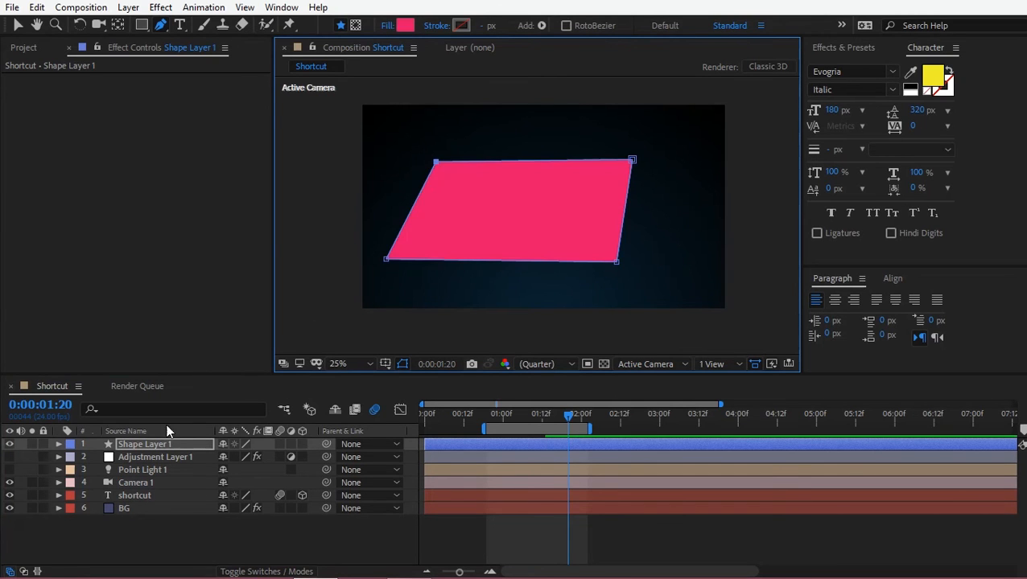
- Remove the shape's fill and give it a white (FFFFFF) stroke 13 px wide
{"action": "left_click", "coordinate": [387, 25]}
{"action": "left_click", "coordinate": [295, 138]}
{"action": "left_click", "coordinate": [344, 223]}
{"action": "left_click", "coordinate": [466, 27]}
{"action": "left_click_drag", "start_coordinate": [757, 165], "coordinate": [694, 115]}
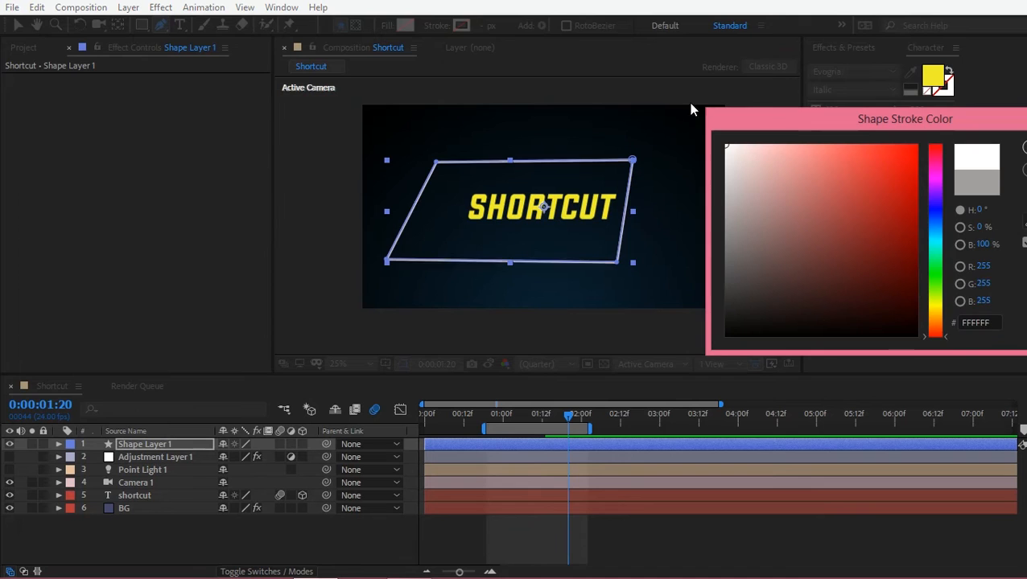
{"action": "left_click", "coordinate": [1022, 147]}
{"action": "left_click", "coordinate": [189, 546]}
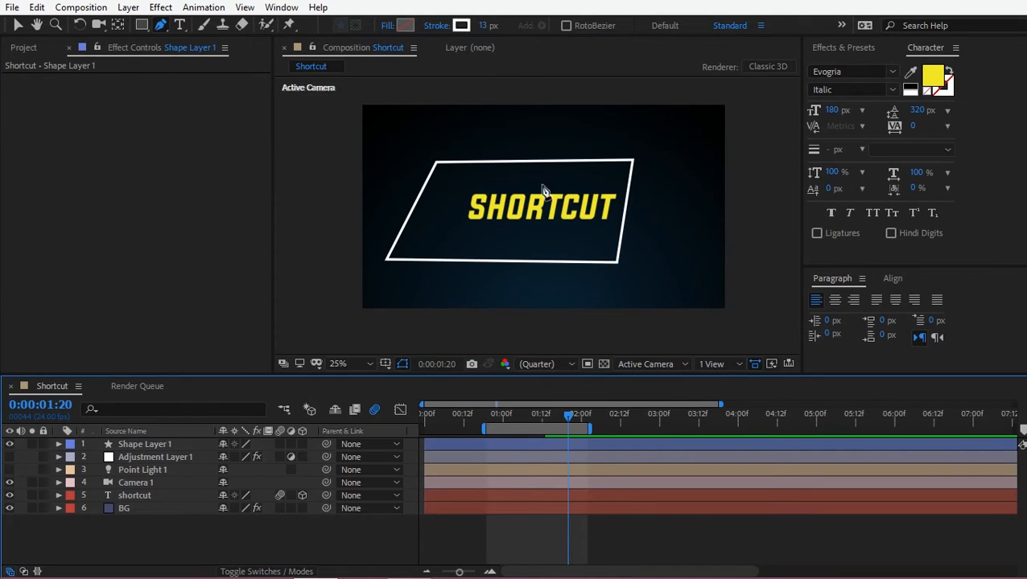
- Delete the shape layer
{"action": "left_click", "coordinate": [164, 446]}
{"action": "key", "text": "Delete"}
- Compare the visible adjustment layer with its Adjustment Layer switch off and on, leave it on but hidden, and list layers by layer name
{"action": "left_click", "coordinate": [184, 445]}
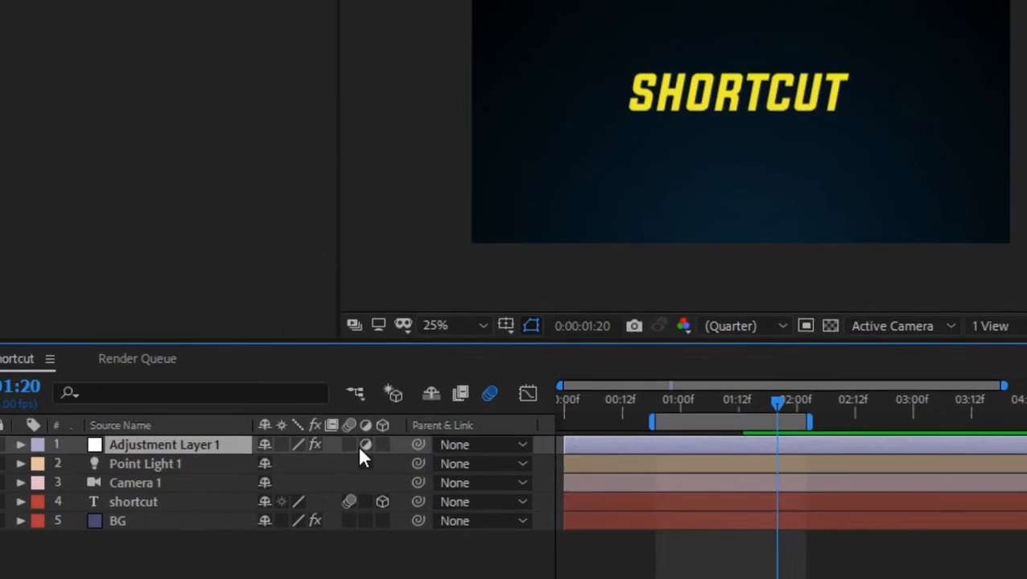
{"action": "left_click", "coordinate": [291, 445]}
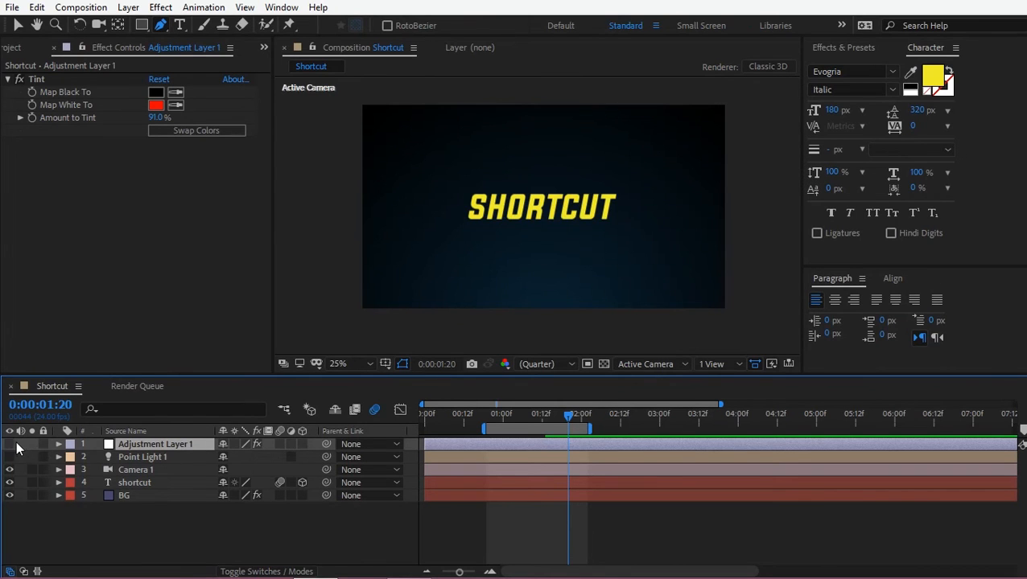
{"action": "left_click", "coordinate": [10, 444]}
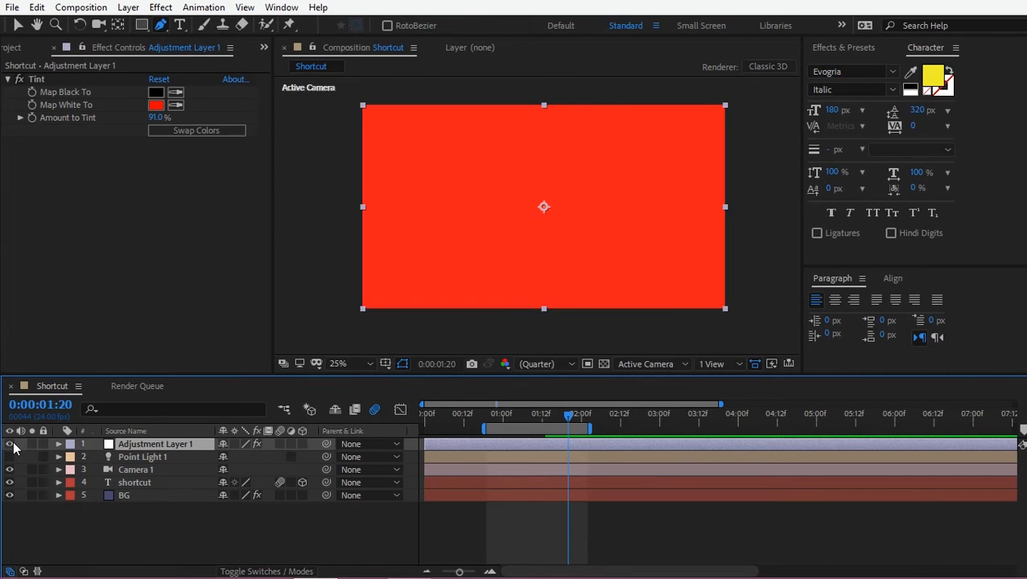
{"action": "left_click", "coordinate": [290, 444]}
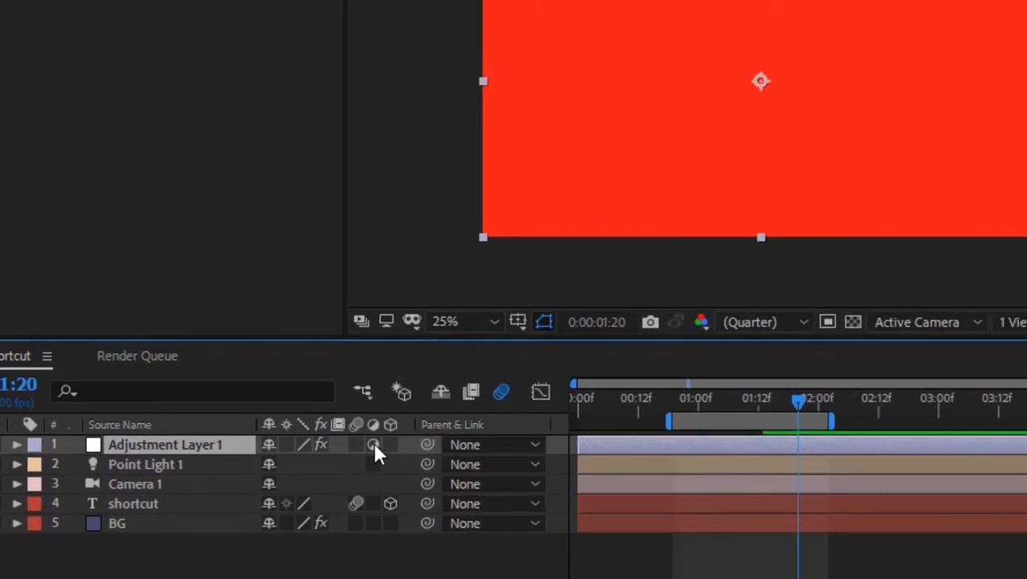
{"action": "left_click", "coordinate": [291, 444]}
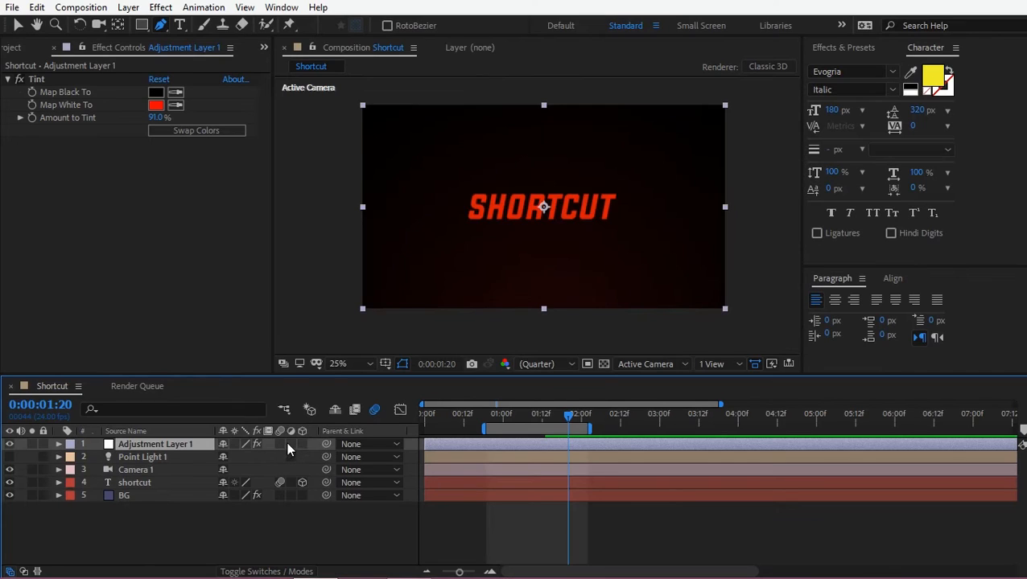
{"action": "left_click", "coordinate": [290, 444]}
{"action": "left_click", "coordinate": [126, 431]}
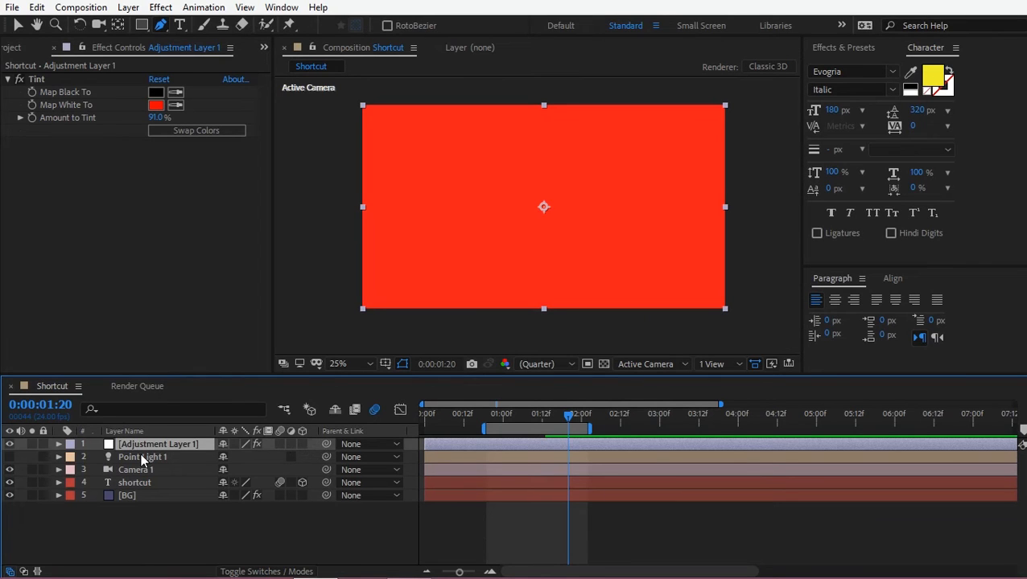
{"action": "left_click", "coordinate": [291, 445]}
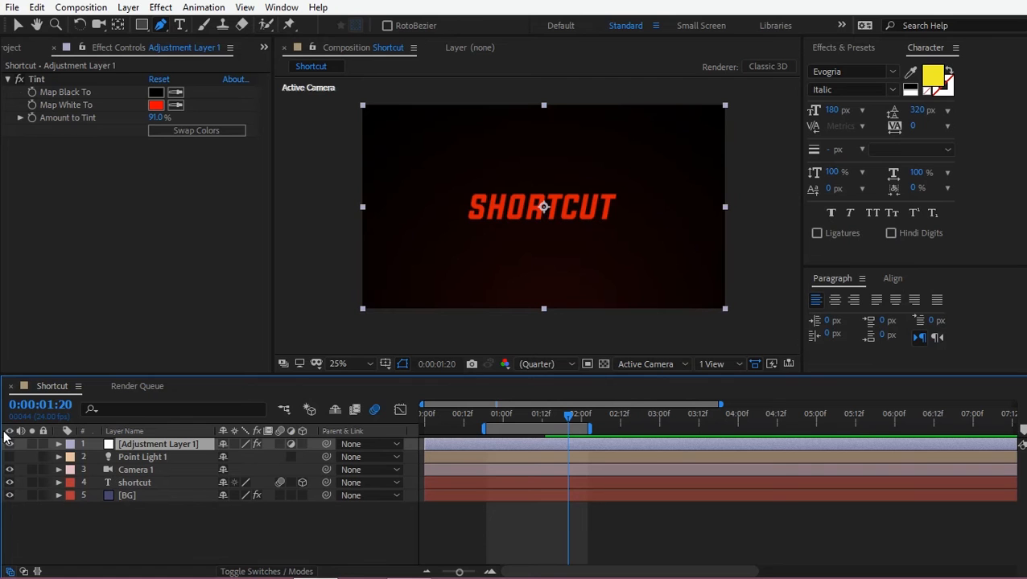
{"action": "left_click", "coordinate": [12, 448]}
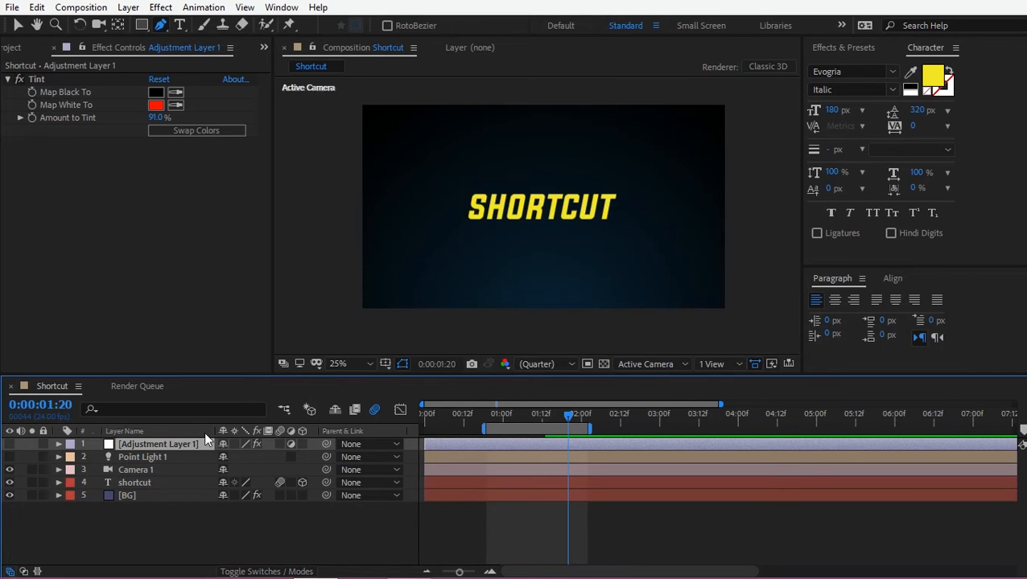
- Mark the adjustment layer, point light and camera layers as shy
{"action": "left_click_drag", "start_coordinate": [223, 444], "coordinate": [222, 474]}
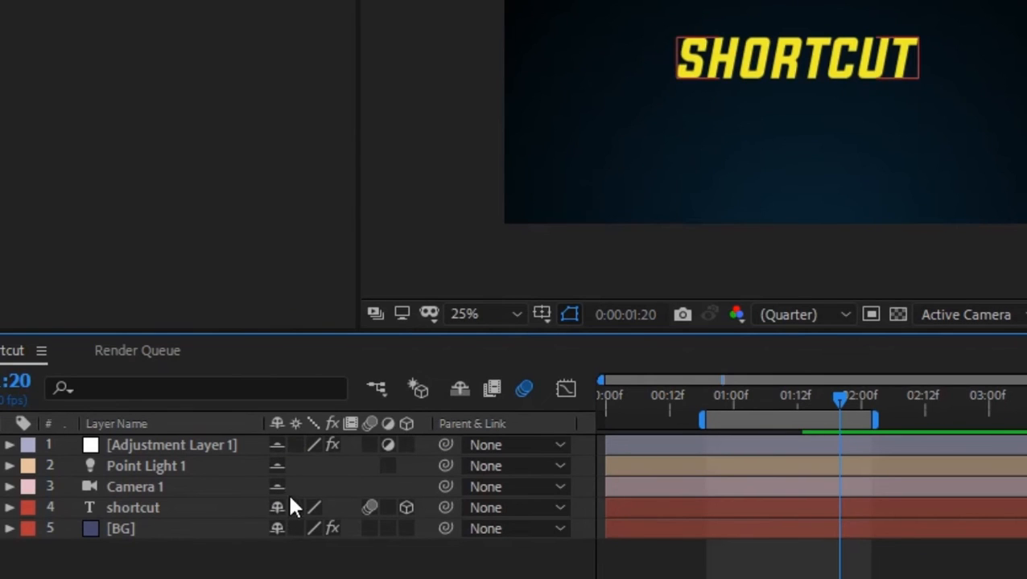
- Try hiding the shy layers with the shortcut text layer also marked shy, then show all layers and clear their shy marks
{"action": "left_click", "coordinate": [451, 398]}
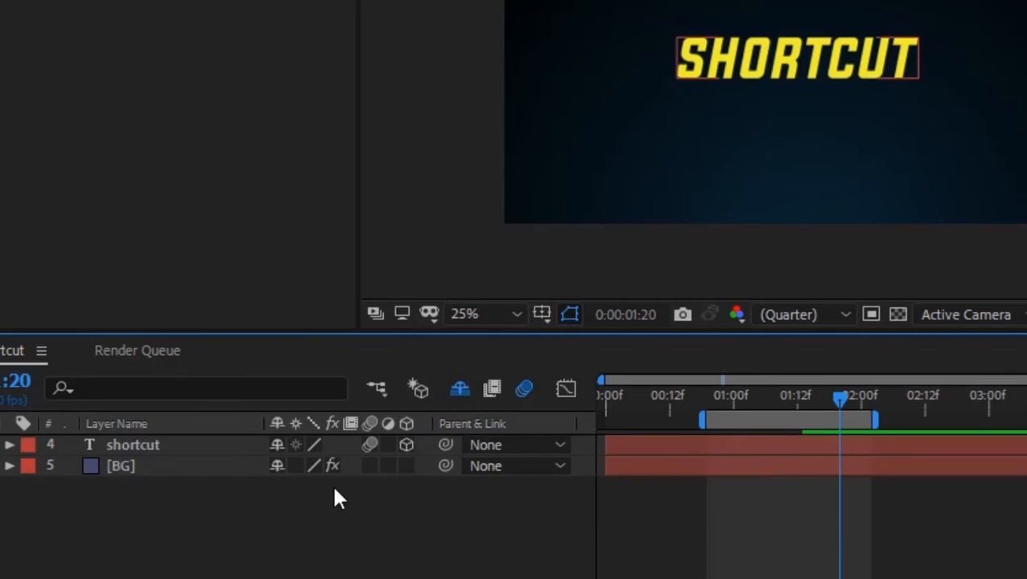
{"action": "left_click", "coordinate": [275, 446]}
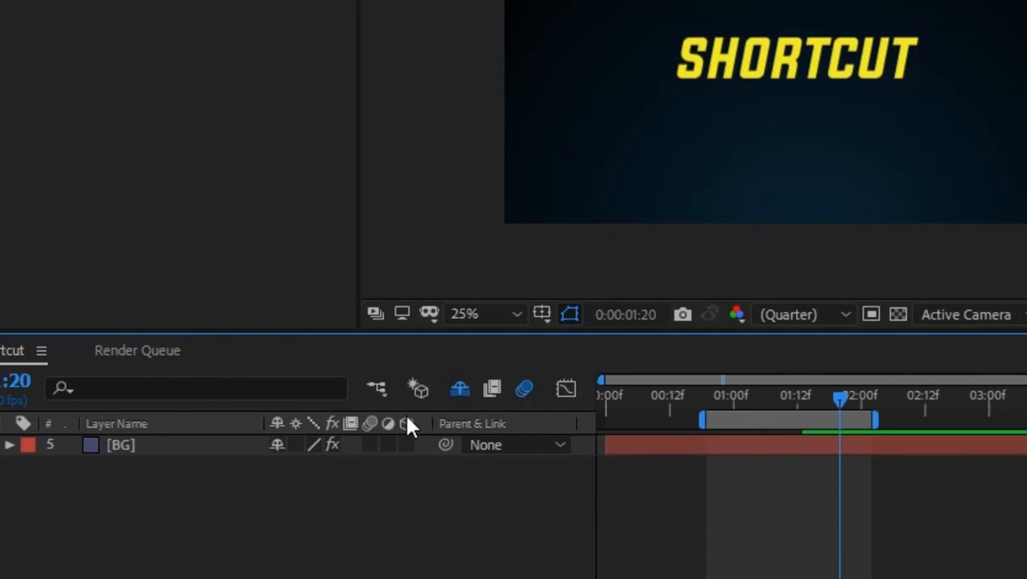
{"action": "left_click", "coordinate": [450, 396]}
{"action": "left_click_drag", "start_coordinate": [277, 507], "coordinate": [278, 445]}
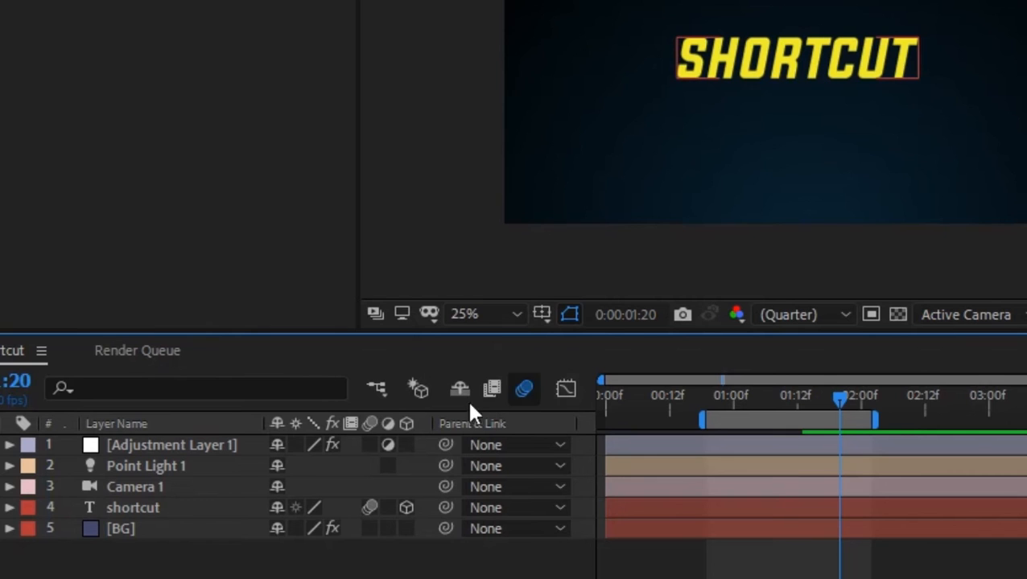
- Pre-compose all five layers into a new composition named FInal
{"action": "left_click_drag", "start_coordinate": [103, 578], "coordinate": [241, 396]}
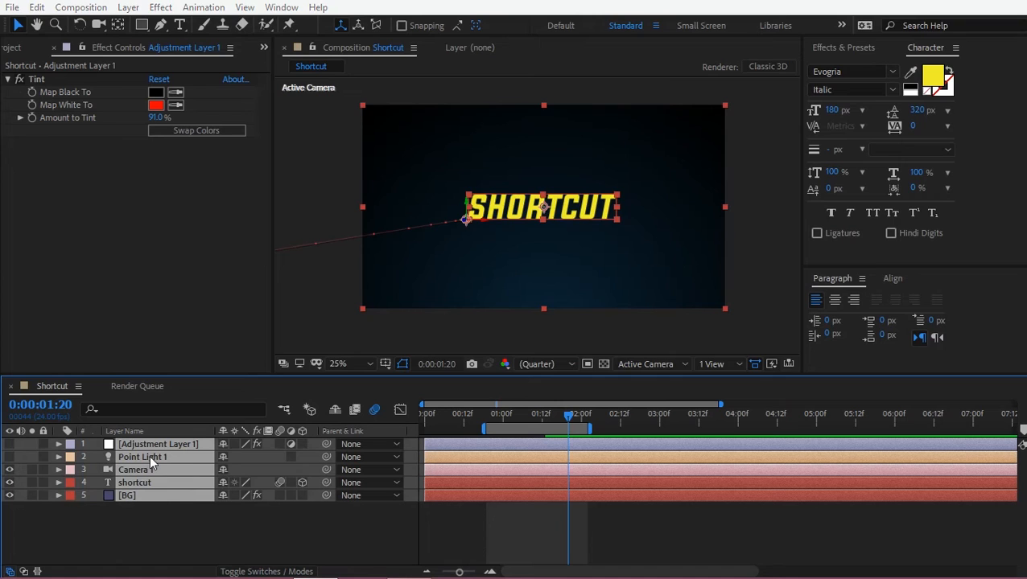
{"action": "key", "text": "ctrl+shift+c"}
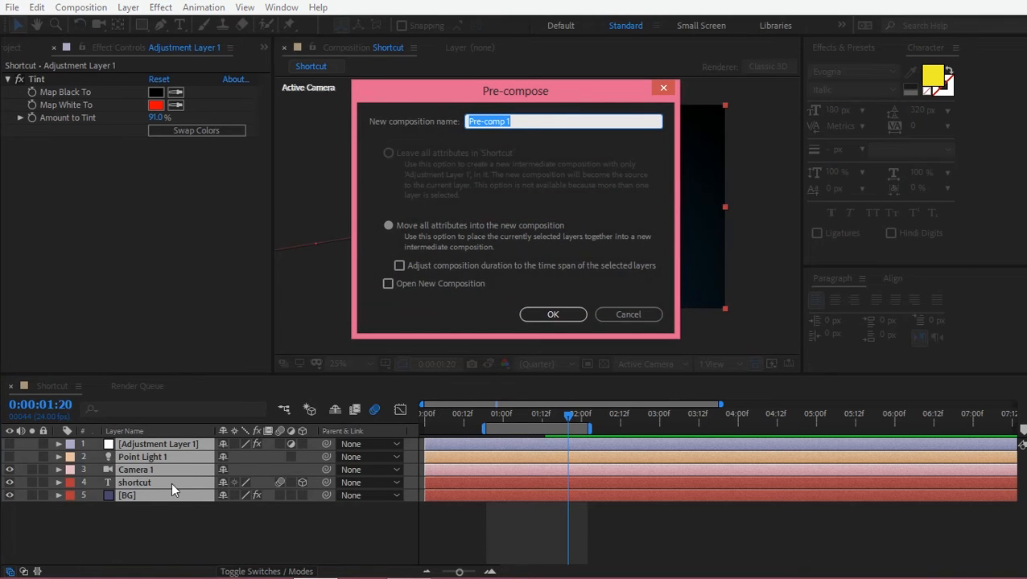
{"action": "left_click", "coordinate": [512, 119]}
{"action": "key", "text": "ctrl+a"}
{"action": "type", "text": "Final"}
{"action": "key", "text": "Return"}
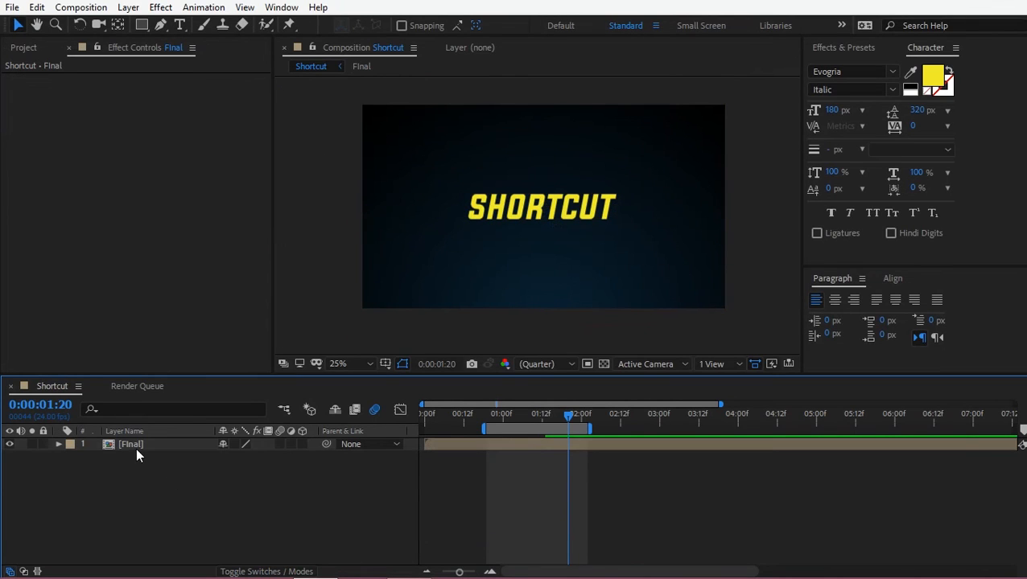
- Inside the FInal composition, pre-compose the BG layer as BG Comp 1 with all attributes moved into the new composition
{"action": "double_click", "coordinate": [138, 445]}
{"action": "left_click", "coordinate": [145, 492]}
{"action": "key", "text": "ctrl+shift+c"}
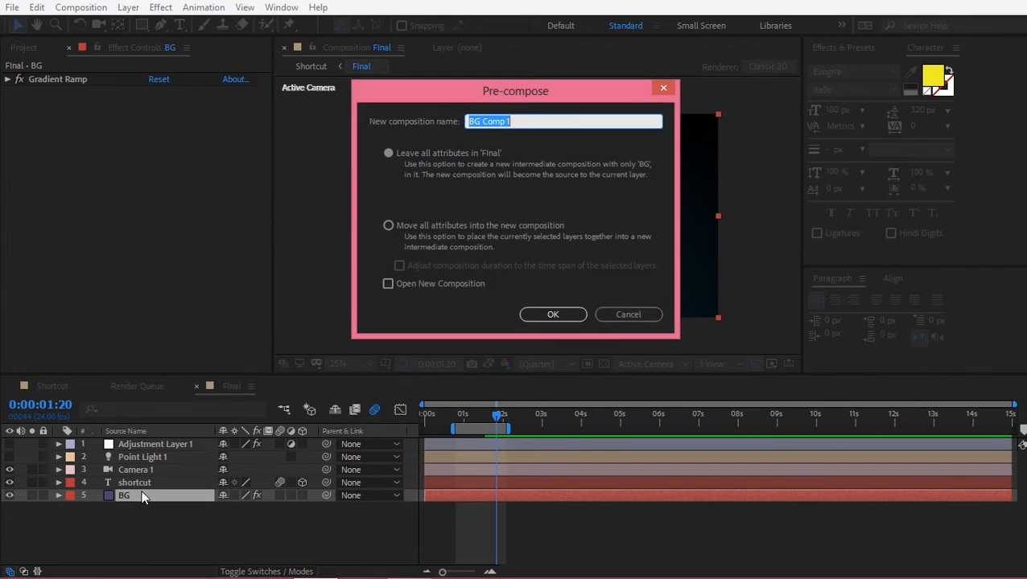
{"action": "left_click_drag", "start_coordinate": [554, 97], "coordinate": [822, 72]}
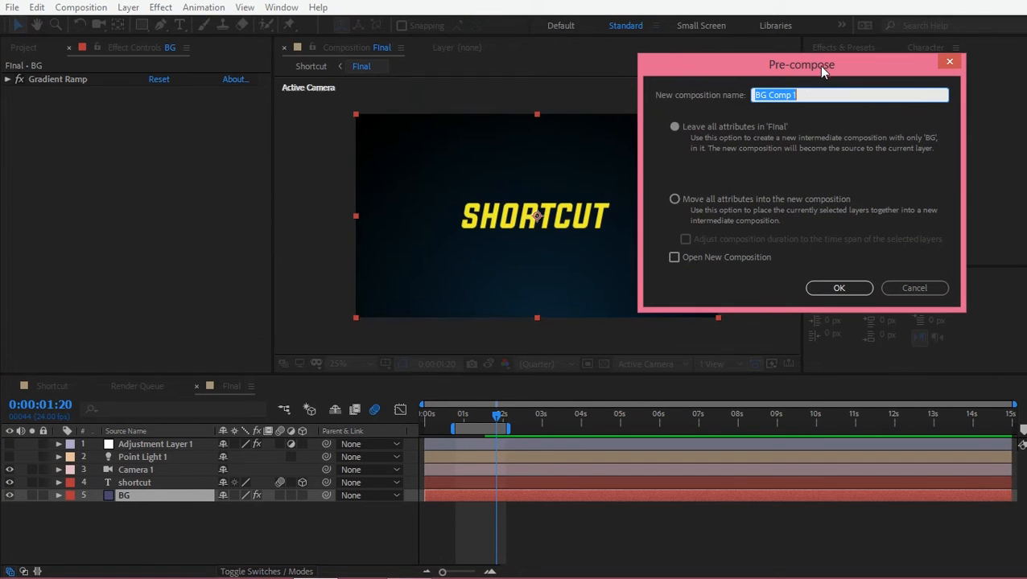
{"action": "left_click_drag", "start_coordinate": [756, 68], "coordinate": [672, 83]}
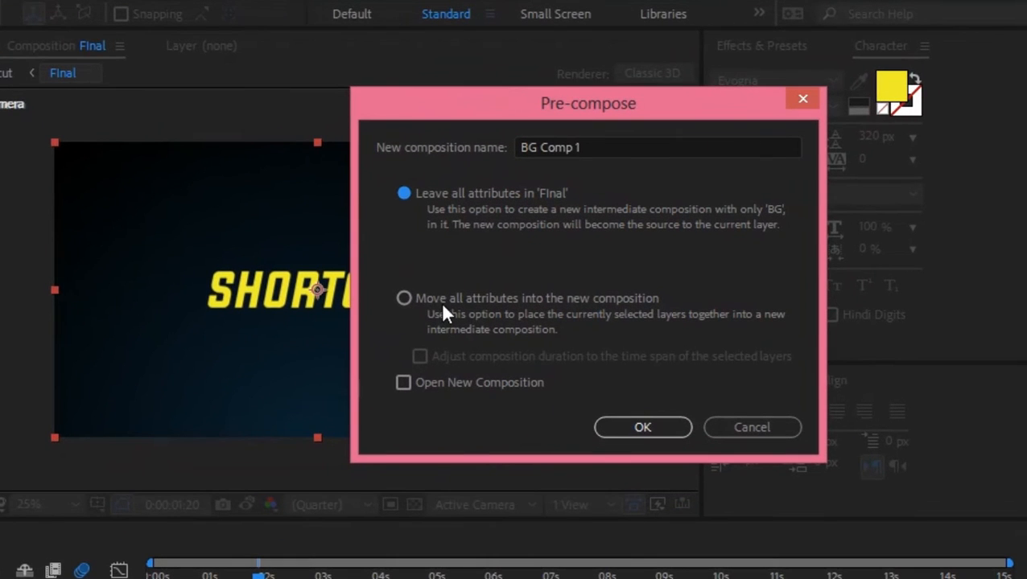
{"action": "left_click", "coordinate": [442, 301]}
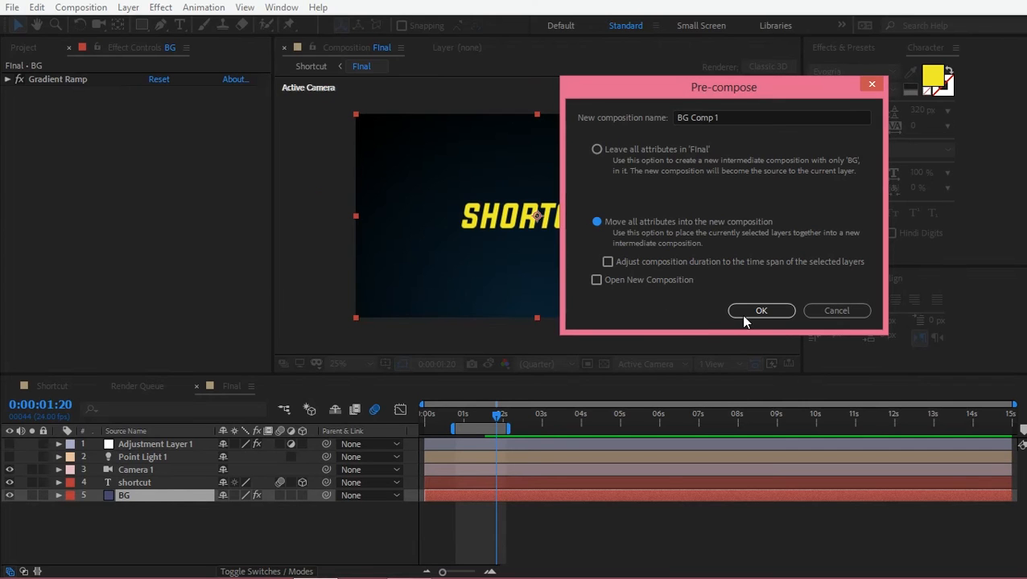
{"action": "left_click", "coordinate": [760, 311]}
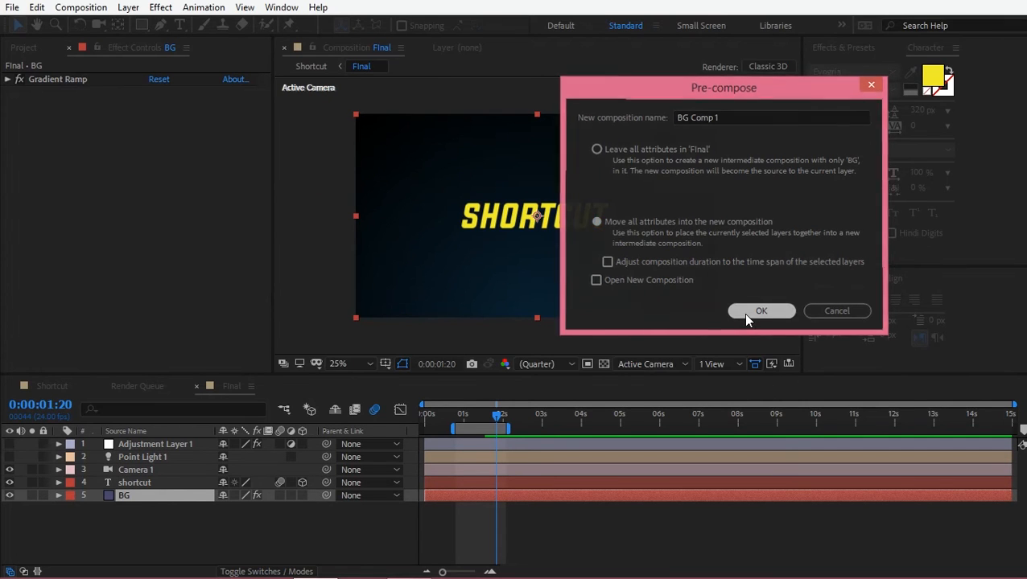
- Inspect the BG layer's effects inside BG Comp 1, return to FInal and undo the pre-composition
{"action": "double_click", "coordinate": [150, 494]}
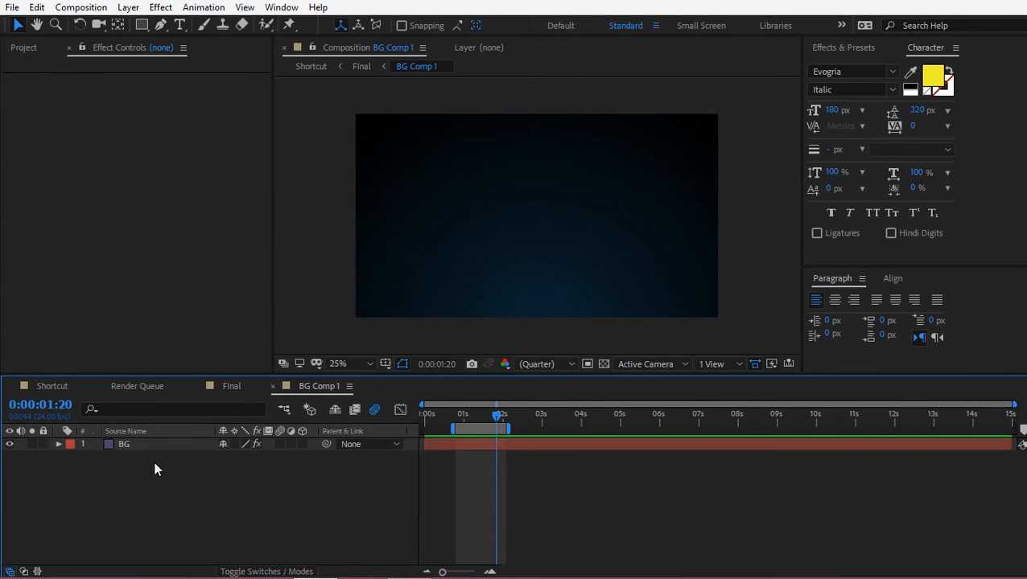
{"action": "left_click", "coordinate": [148, 445]}
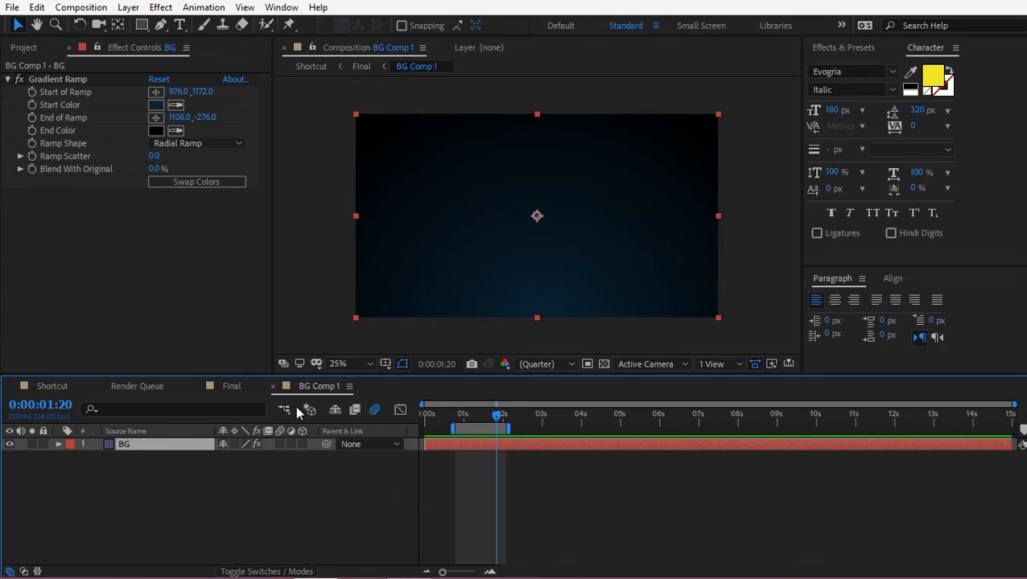
{"action": "left_click", "coordinate": [72, 386]}
{"action": "left_click", "coordinate": [233, 386]}
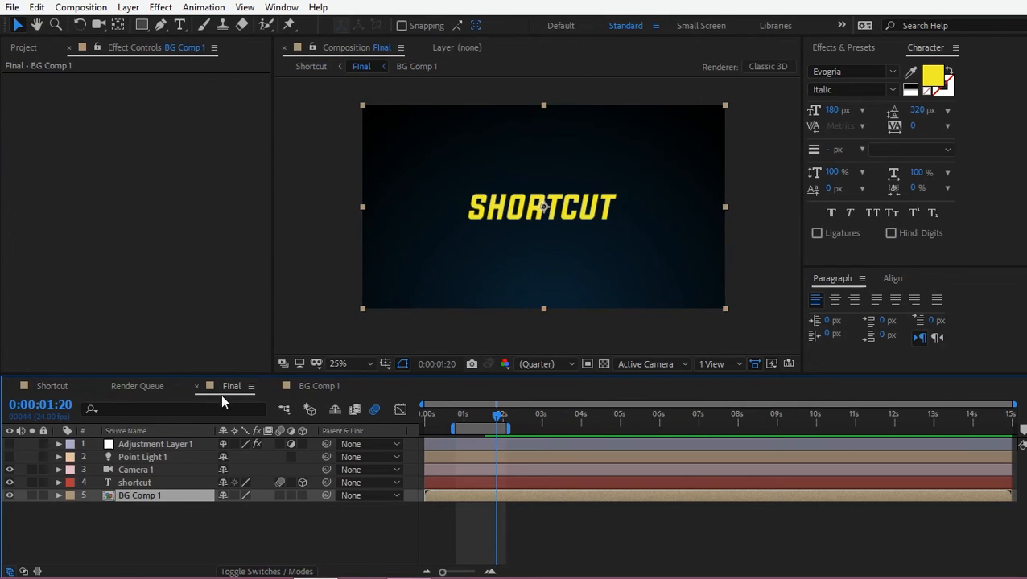
{"action": "left_click", "coordinate": [163, 530]}
{"action": "key", "text": "ctrl+z"}
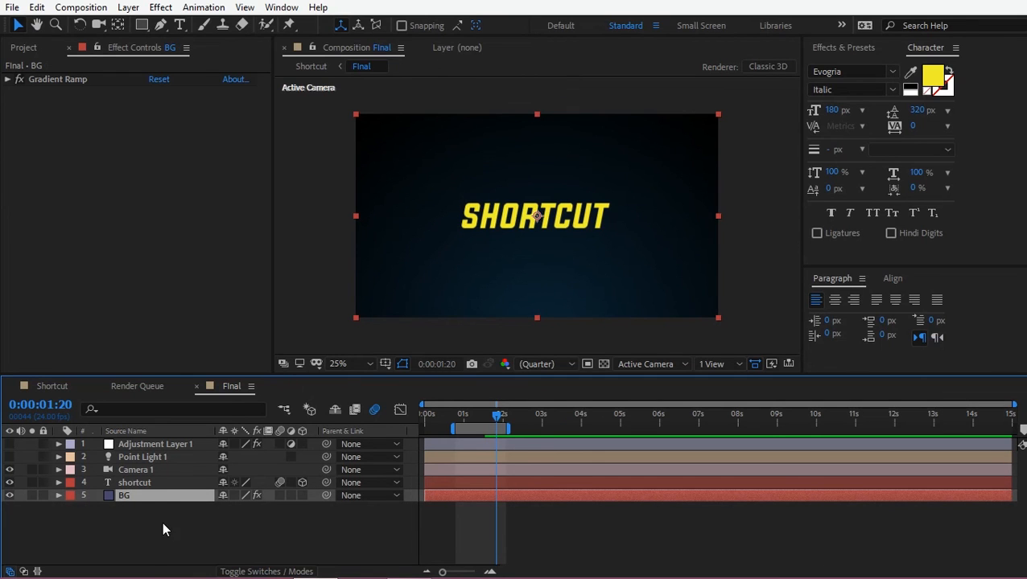
- Pre-compose the BG layer as BG, leaving all attributes in FInal
{"action": "key", "text": "ctrl+shift+c"}
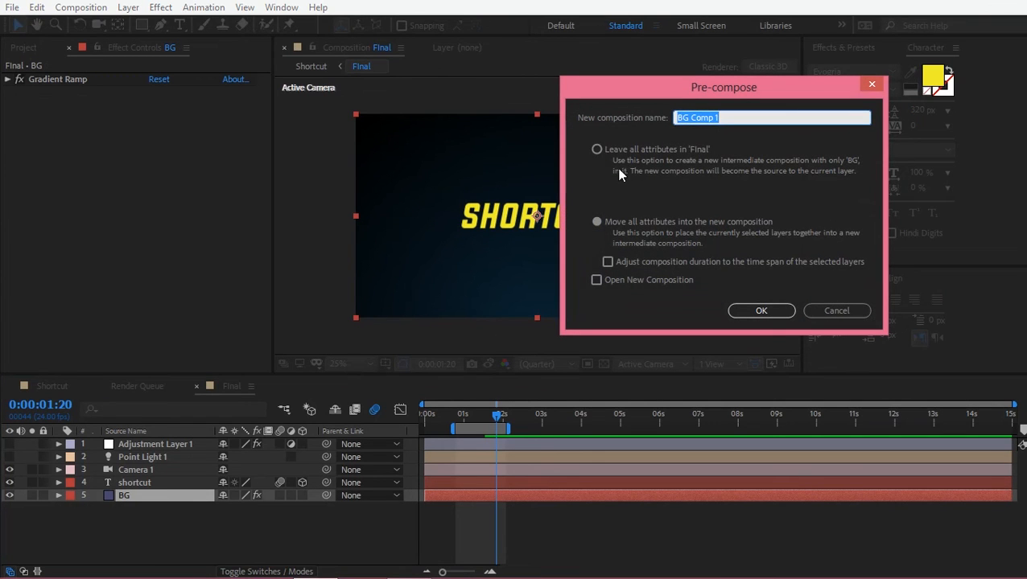
{"action": "left_click", "coordinate": [637, 150]}
{"action": "left_click_drag", "start_coordinate": [733, 120], "coordinate": [686, 120]}
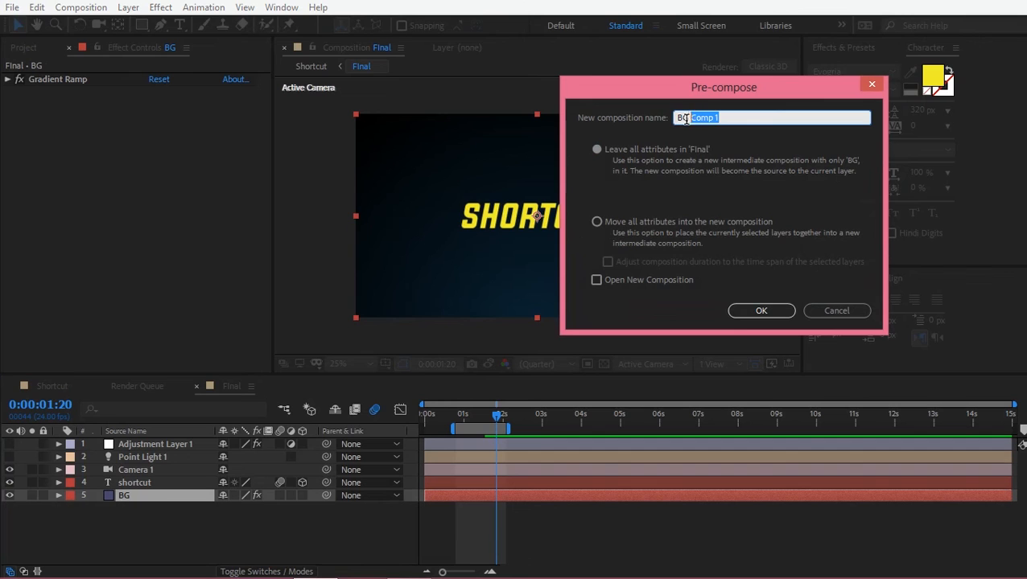
{"action": "key", "text": "BackSpace"}
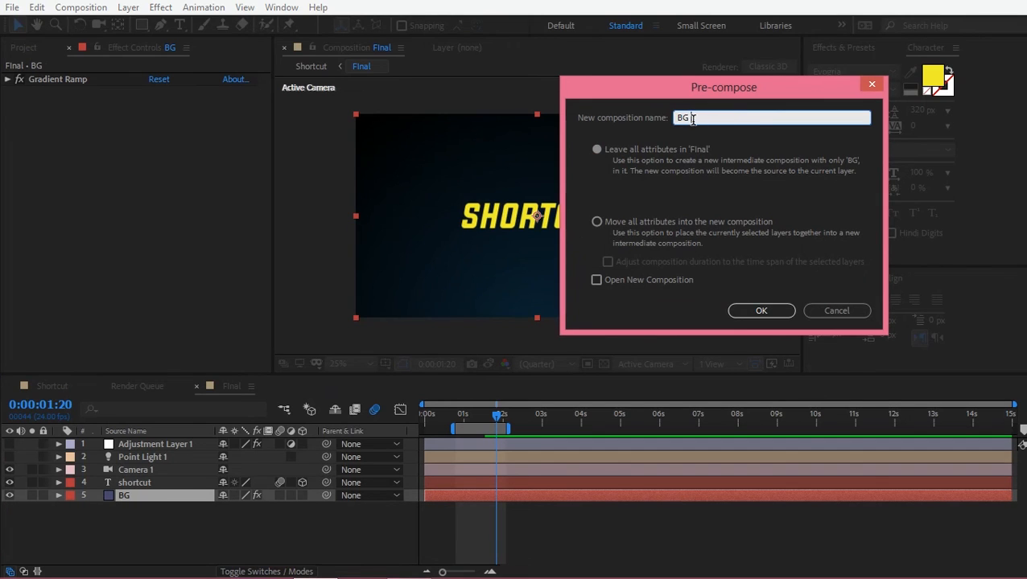
{"action": "left_click", "coordinate": [761, 310]}
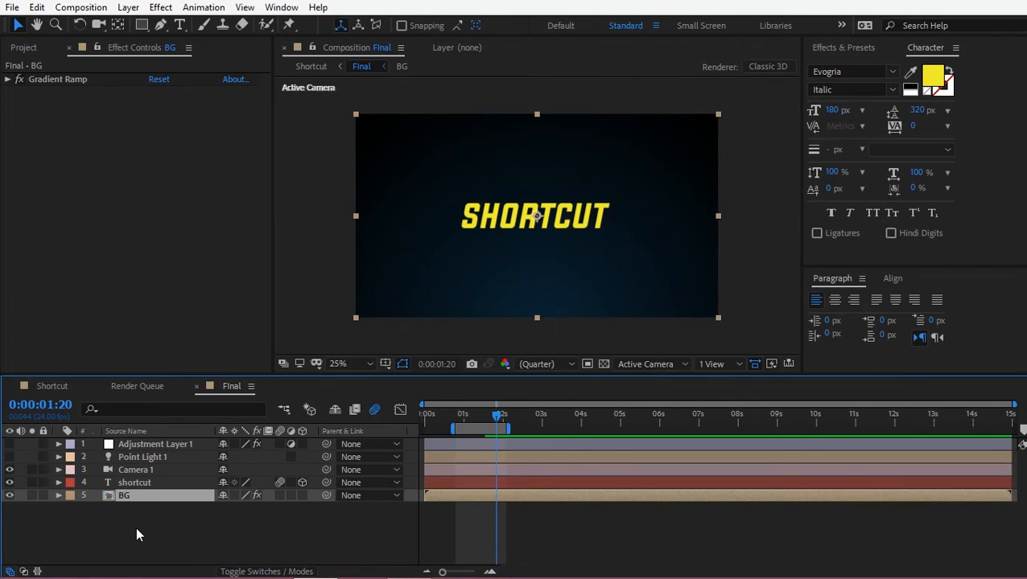
- Examine the BG layer inside the BG pre-composition, then check its Gradient Ramp effect in FInal
{"action": "double_click", "coordinate": [143, 493]}
{"action": "left_click", "coordinate": [140, 446]}
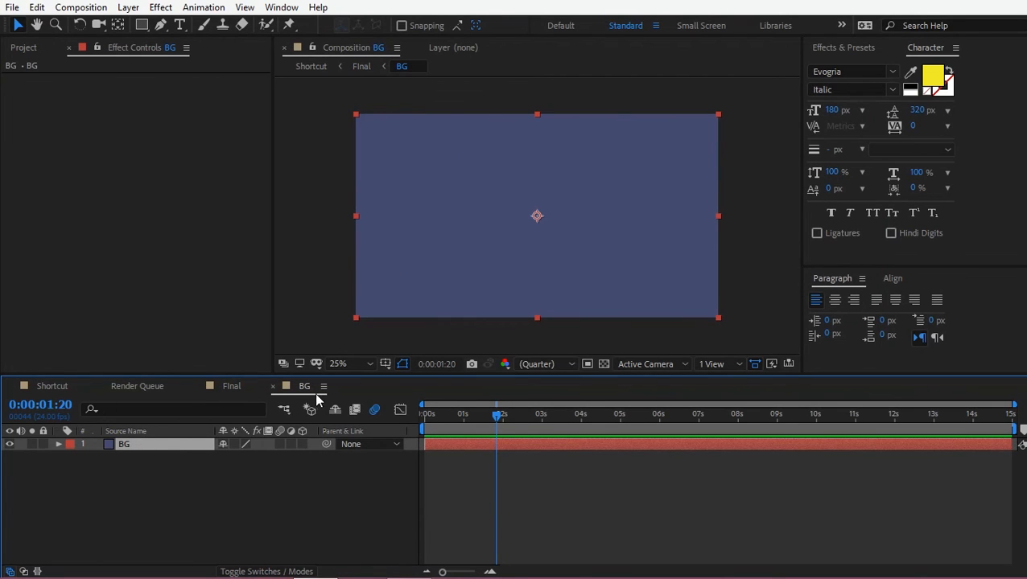
{"action": "left_click", "coordinate": [231, 387]}
{"action": "left_click", "coordinate": [78, 83]}
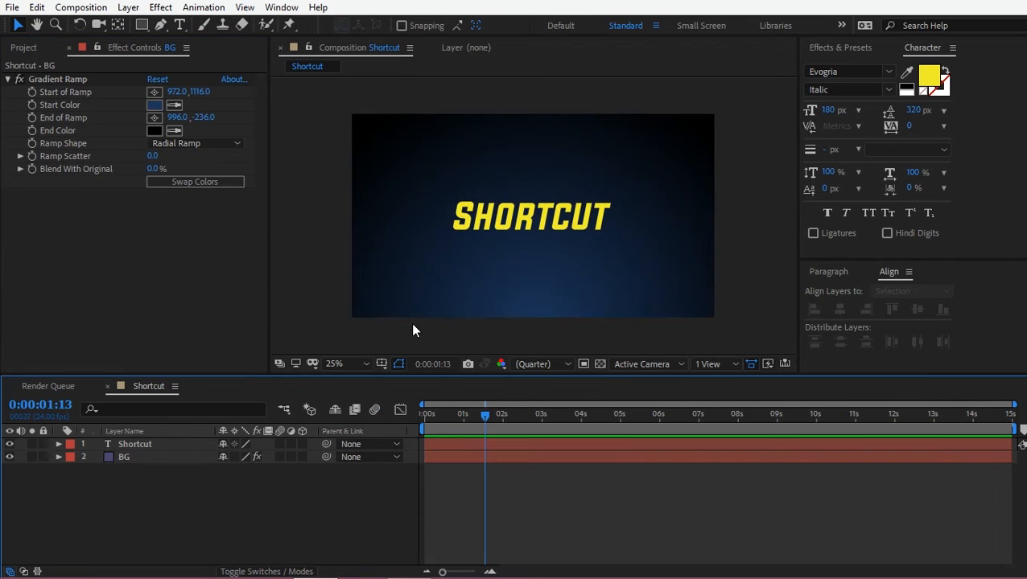
- Maximize the Composition panel, preview the composition at 50% magnification and restore the panel layout
{"action": "left_click", "coordinate": [416, 265]}
{"action": "key", "text": "grave"}
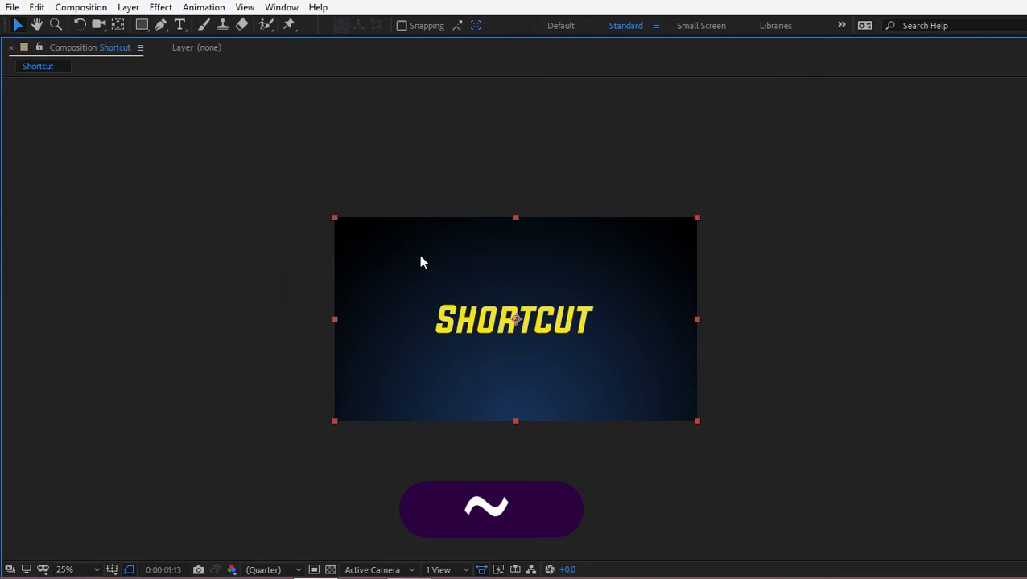
{"action": "scroll", "coordinate": [409, 260], "scroll_direction": "up", "scroll_amount": 3}
{"action": "scroll", "coordinate": [398, 251], "scroll_direction": "down", "scroll_amount": 1}
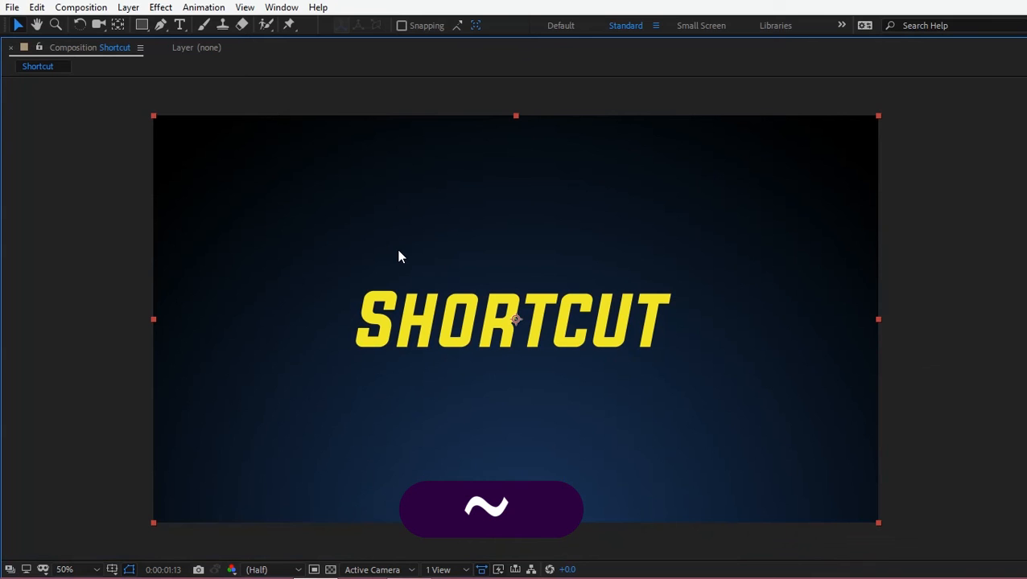
{"action": "key", "text": "space"}
{"action": "key", "text": "grave"}
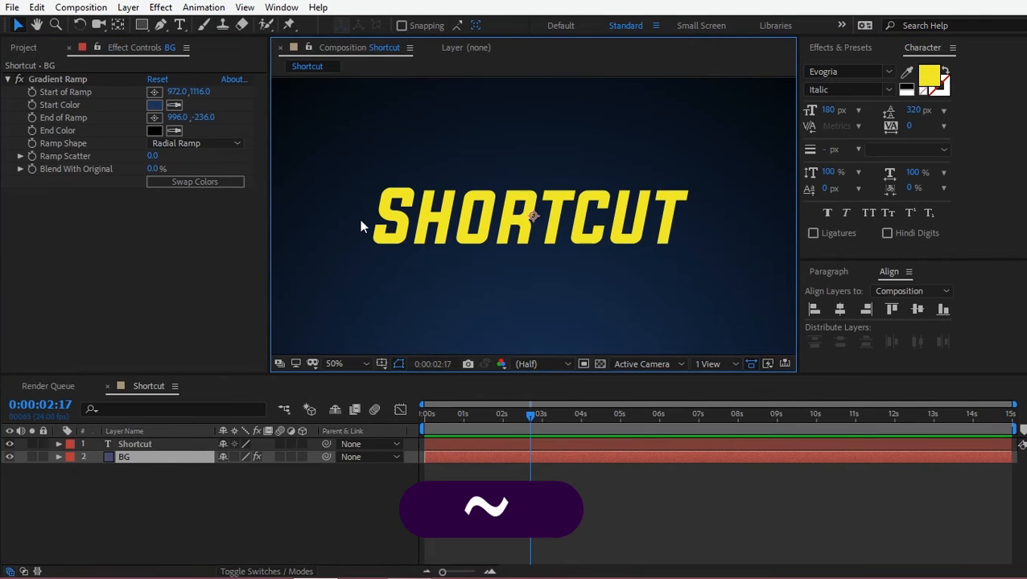
{"action": "left_click", "coordinate": [269, 513]}
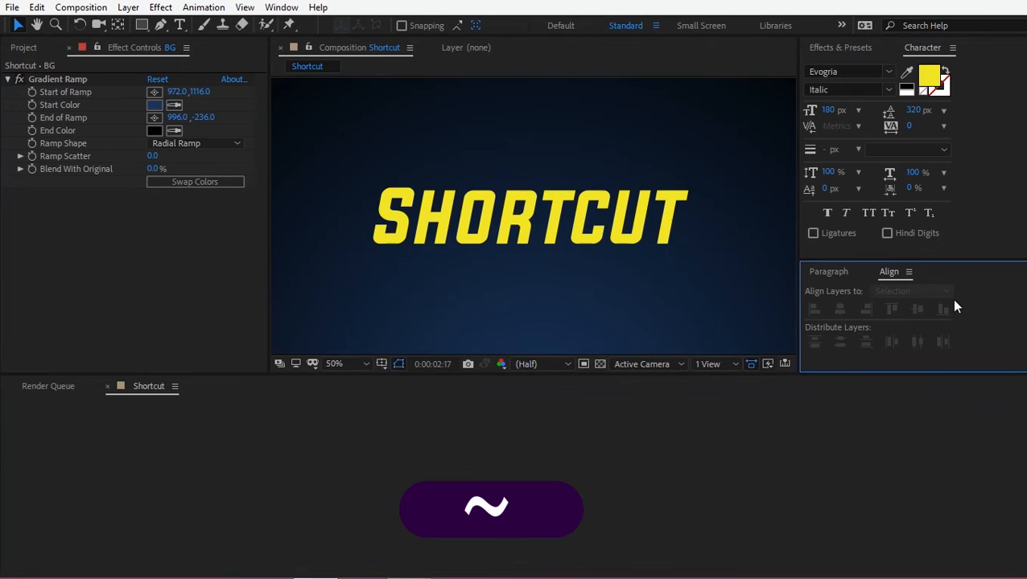
{"action": "left_click", "coordinate": [121, 291]}
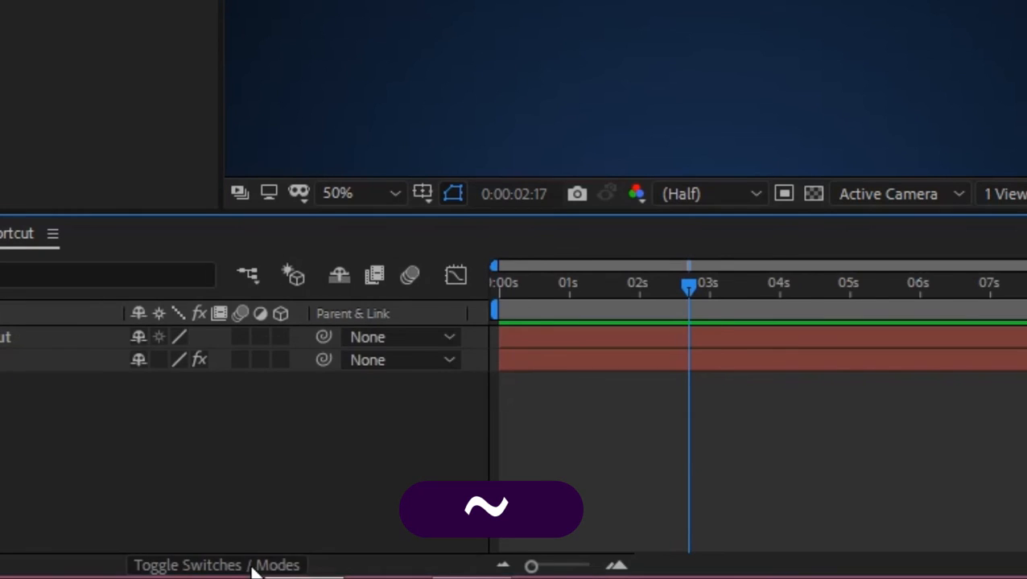
- Switch the timeline to the modes columns and review the text layer's blending modes and the BG layer's track matte options
{"action": "left_click", "coordinate": [249, 566]}
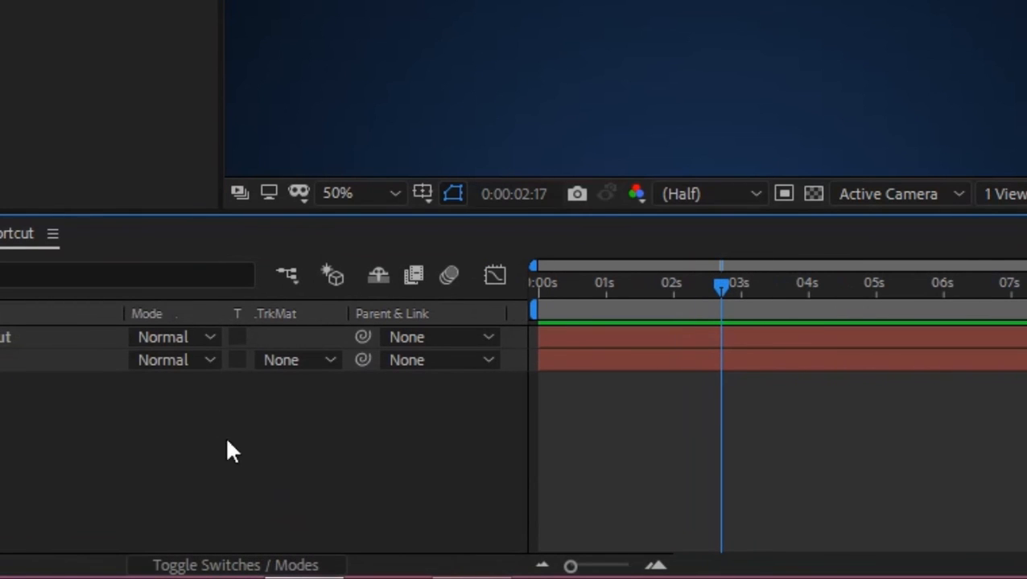
{"action": "left_click", "coordinate": [192, 336]}
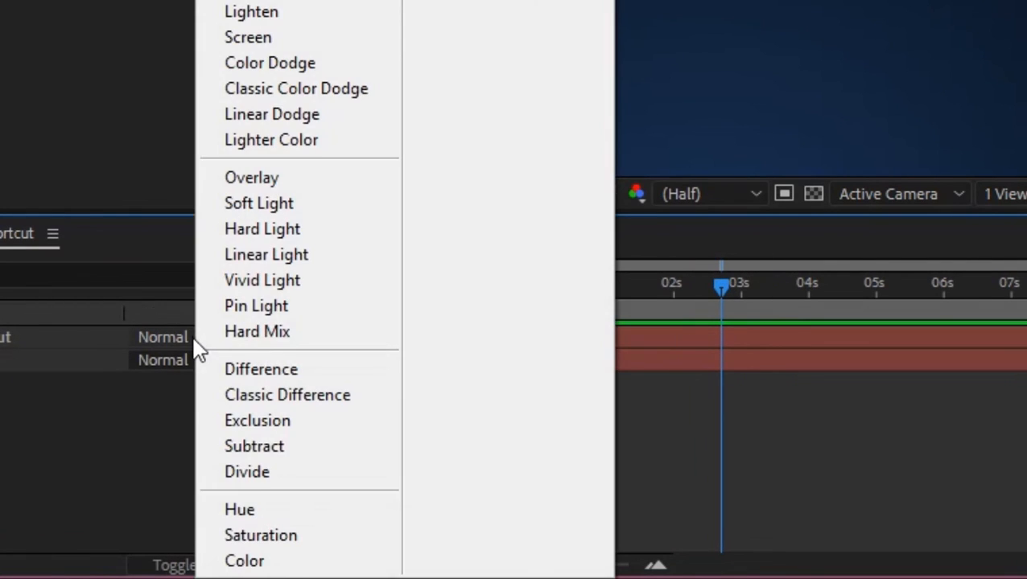
{"action": "left_click", "coordinate": [153, 422]}
{"action": "left_click", "coordinate": [286, 367]}
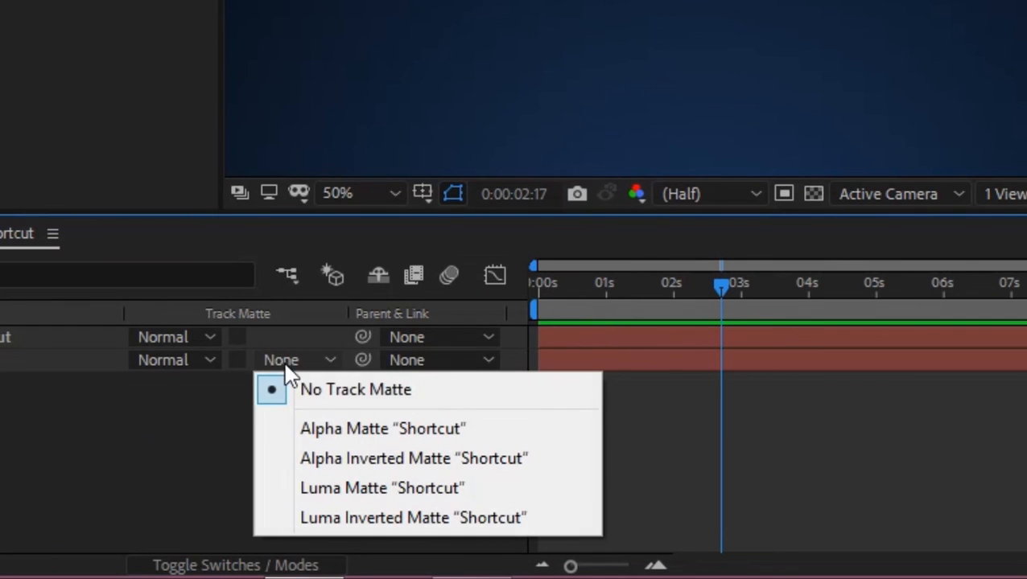
{"action": "left_click", "coordinate": [144, 418]}
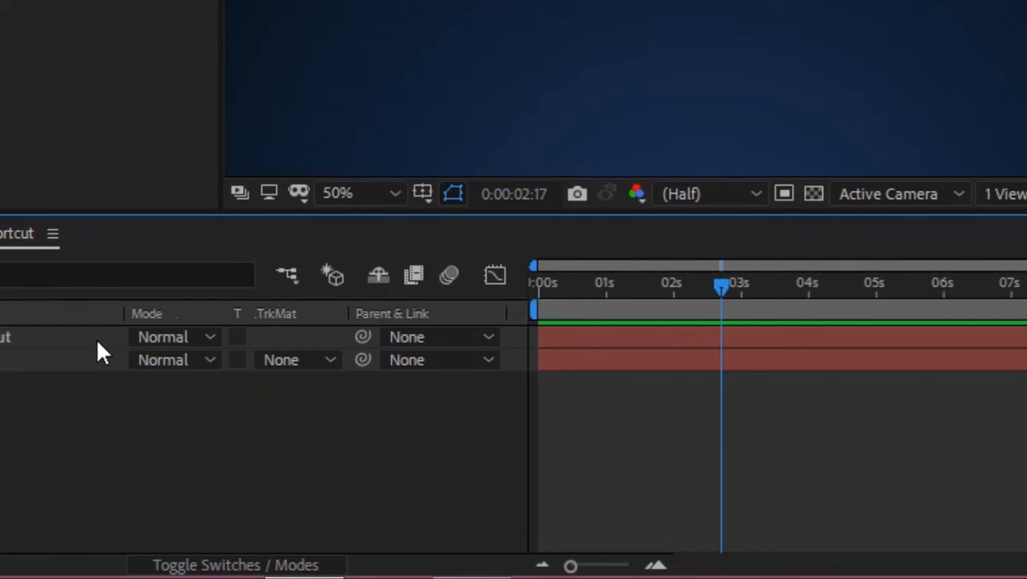
- Try the Alpha Matte "Shortcut" on the BG layer, then set it back to No Track Matte
{"action": "left_click", "coordinate": [262, 360]}
{"action": "left_click", "coordinate": [306, 428]}
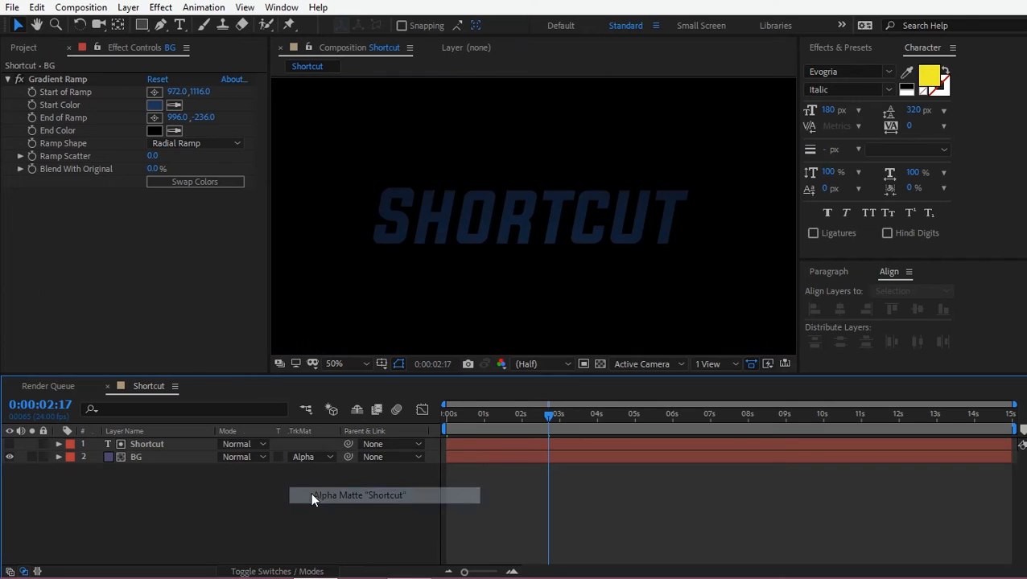
{"action": "left_click", "coordinate": [309, 455]}
{"action": "left_click", "coordinate": [317, 475]}
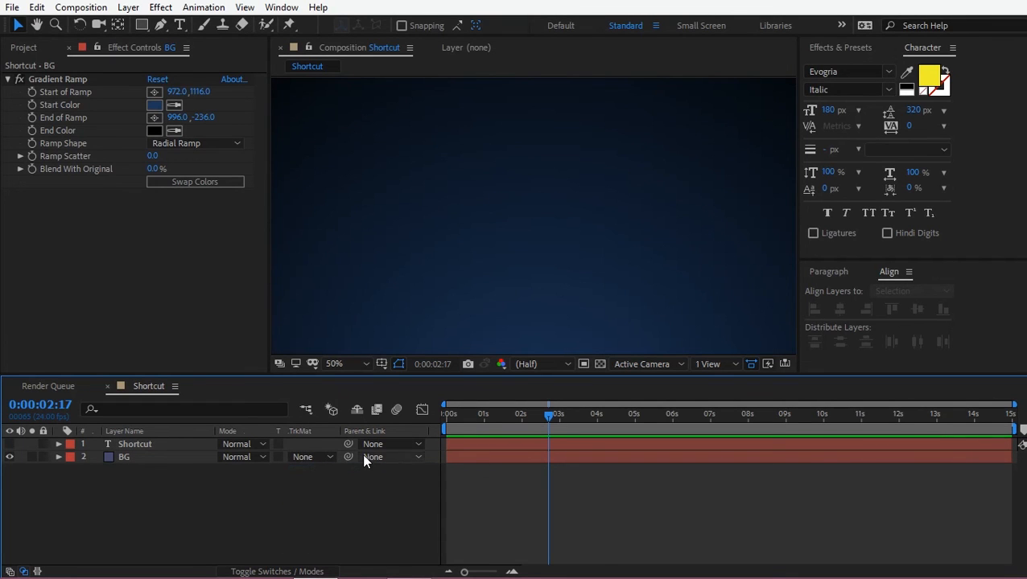
- Add the Duration column to the timeline
{"action": "right_click", "coordinate": [264, 435]}
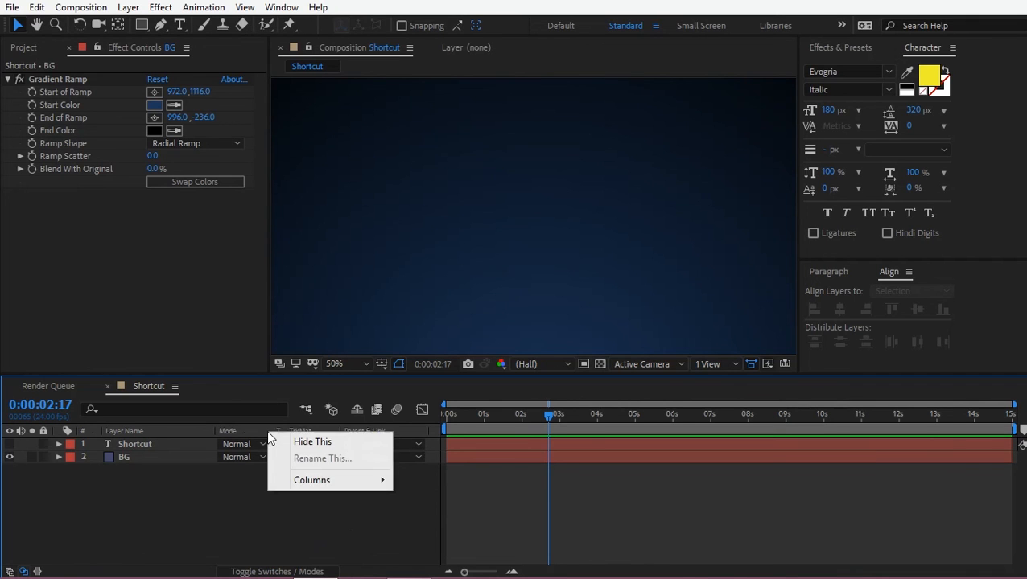
{"action": "mouse_move", "coordinate": [319, 479]}
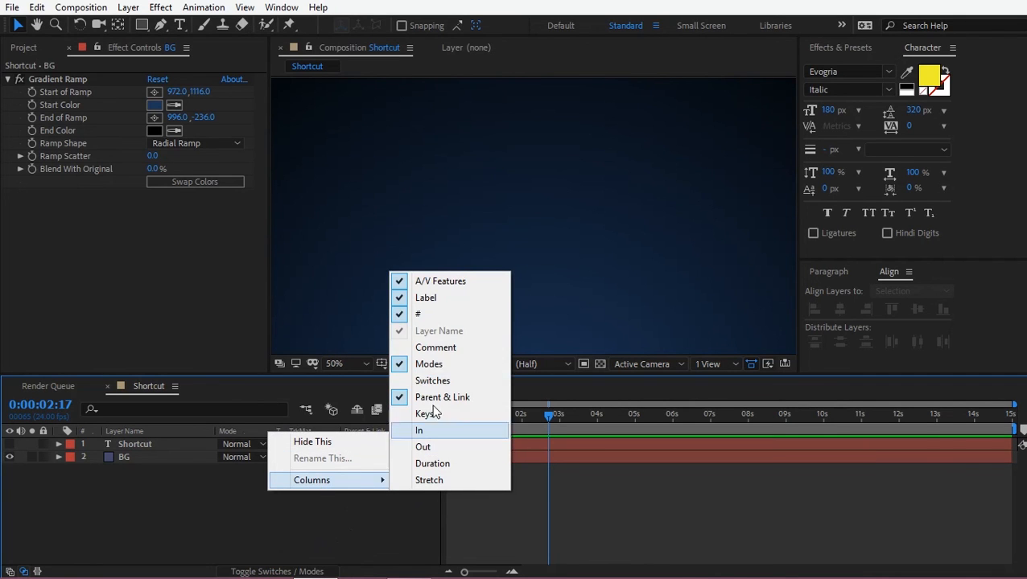
{"action": "left_click", "coordinate": [442, 466]}
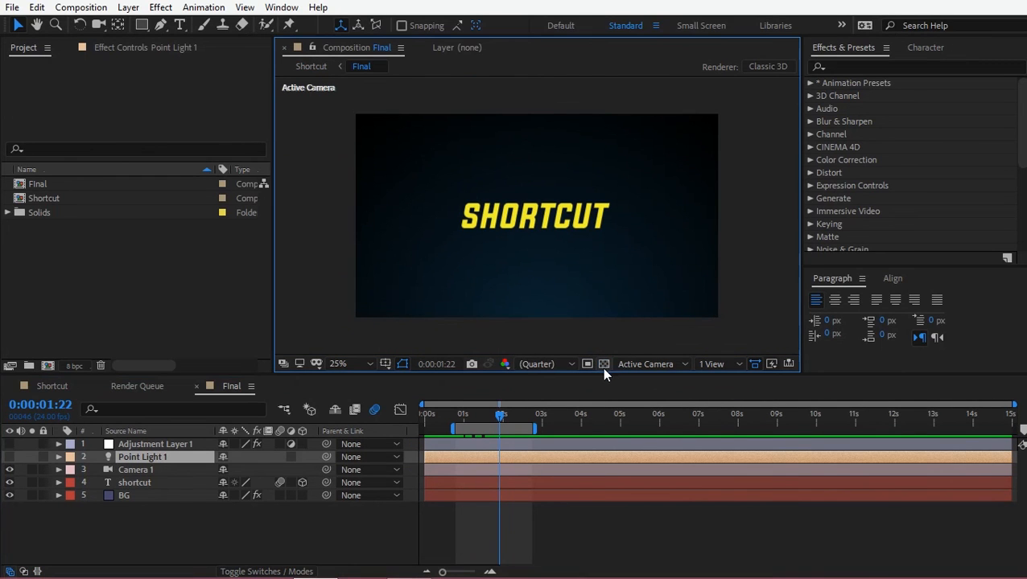
- Hide the BG layer, show the transparency grid behind the SHORTCUT text, and restore the normal background view
{"action": "left_click", "coordinate": [10, 494]}
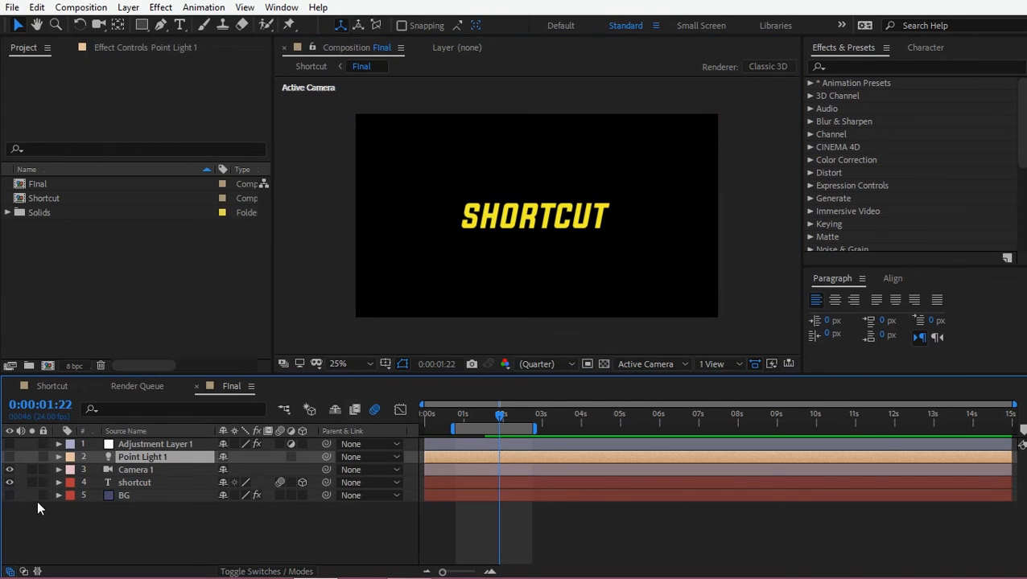
{"action": "left_click", "coordinate": [131, 498]}
{"action": "left_click", "coordinate": [604, 363]}
{"action": "scroll", "coordinate": [575, 209], "scroll_direction": "up", "scroll_amount": 3}
{"action": "scroll", "coordinate": [575, 209], "scroll_direction": "down", "scroll_amount": 3}
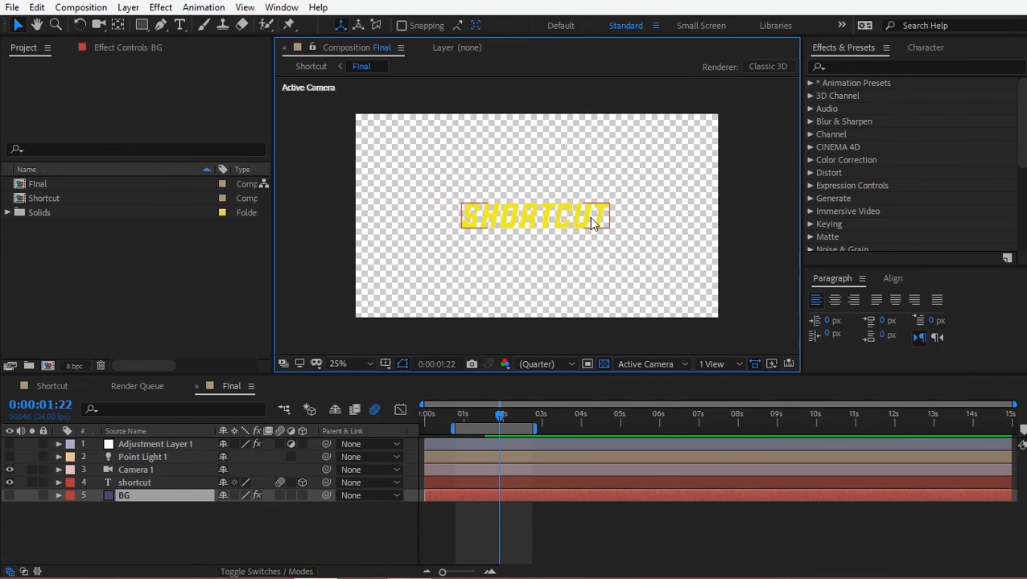
{"action": "left_click", "coordinate": [589, 218]}
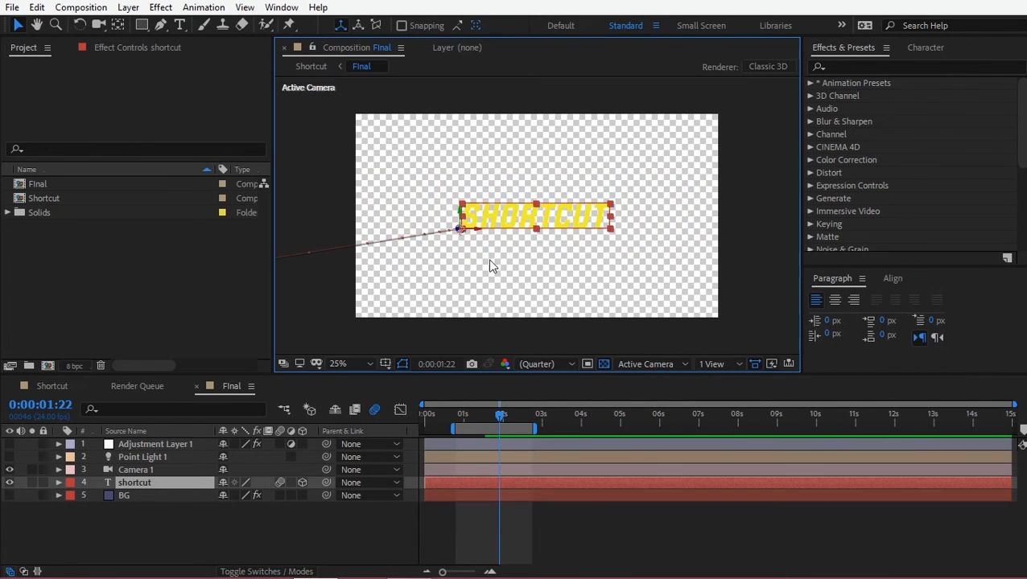
{"action": "left_click", "coordinate": [604, 364]}
{"action": "left_click", "coordinate": [631, 297]}
- Trim the composition to the work area, preview the trimmed result, and undo the trim
{"action": "right_click", "coordinate": [478, 427]}
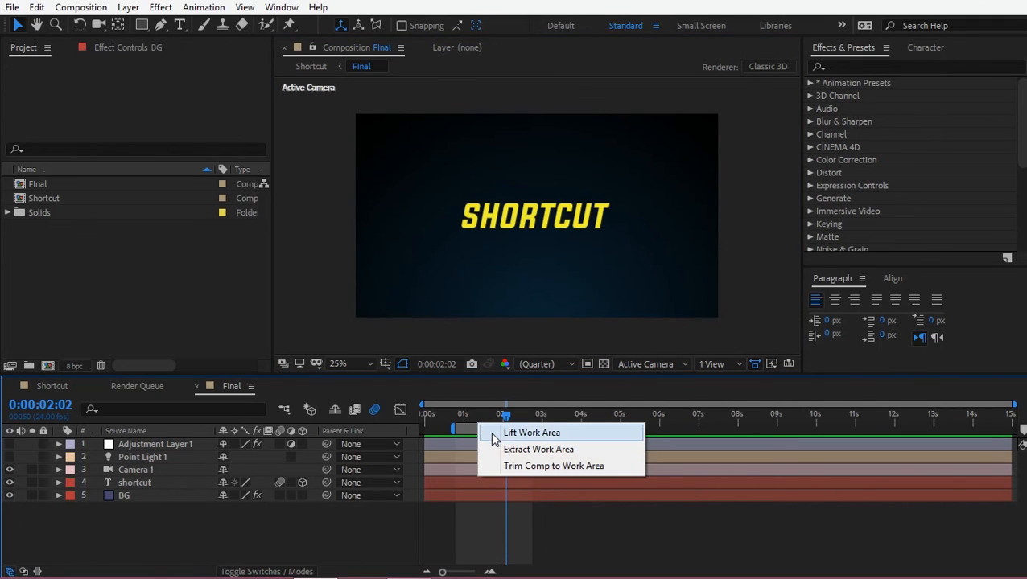
{"action": "left_click", "coordinate": [538, 469]}
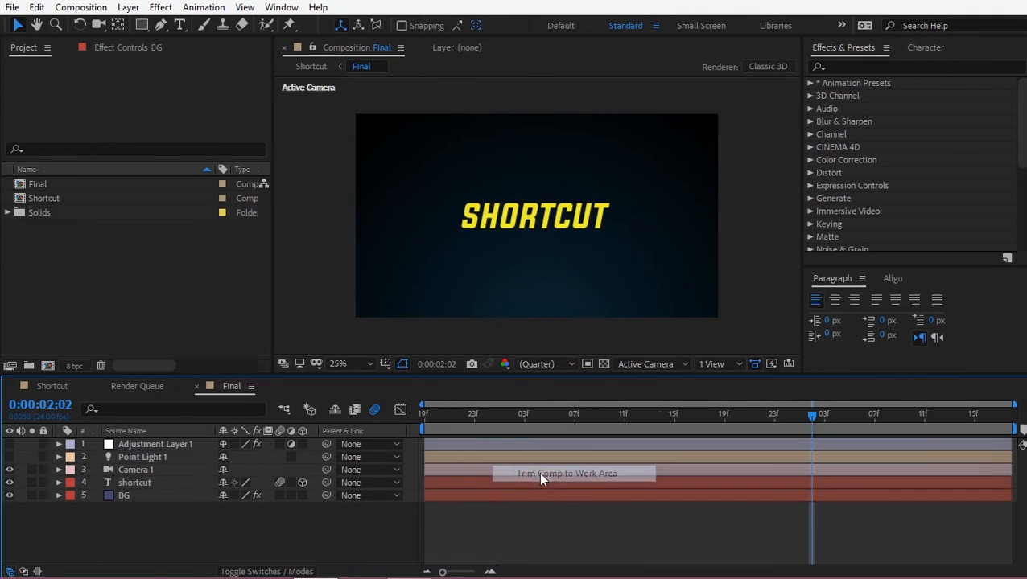
{"action": "left_click_drag", "start_coordinate": [534, 415], "coordinate": [420, 428]}
{"action": "key", "text": "space"}
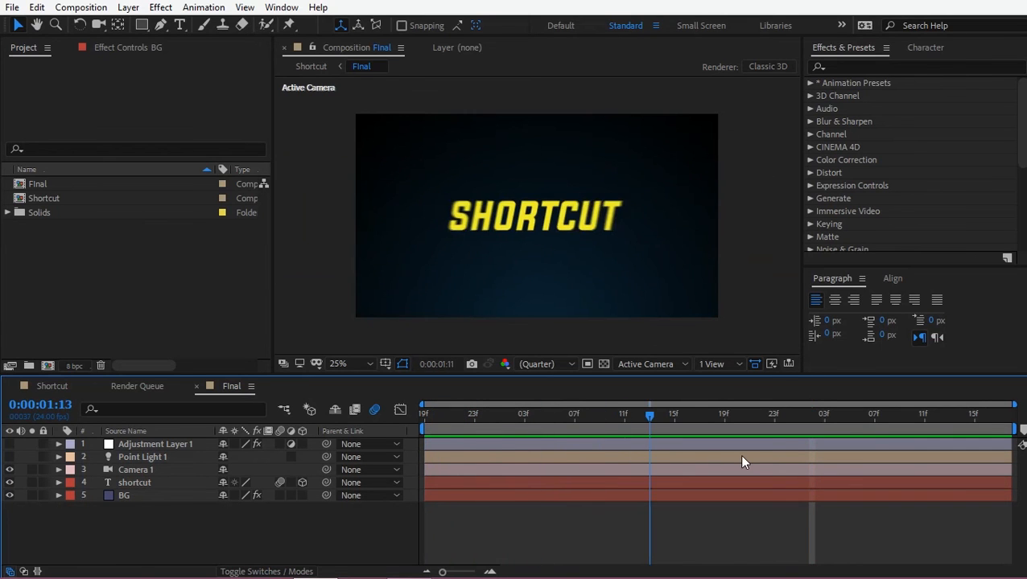
{"action": "key", "text": "ctrl+z"}
- Add the FInal composition to the render queue and review the quality and resolution options in its render settings without changing them
{"action": "left_click_drag", "start_coordinate": [493, 424], "coordinate": [500, 423]}
{"action": "key", "text": "ctrl+m"}
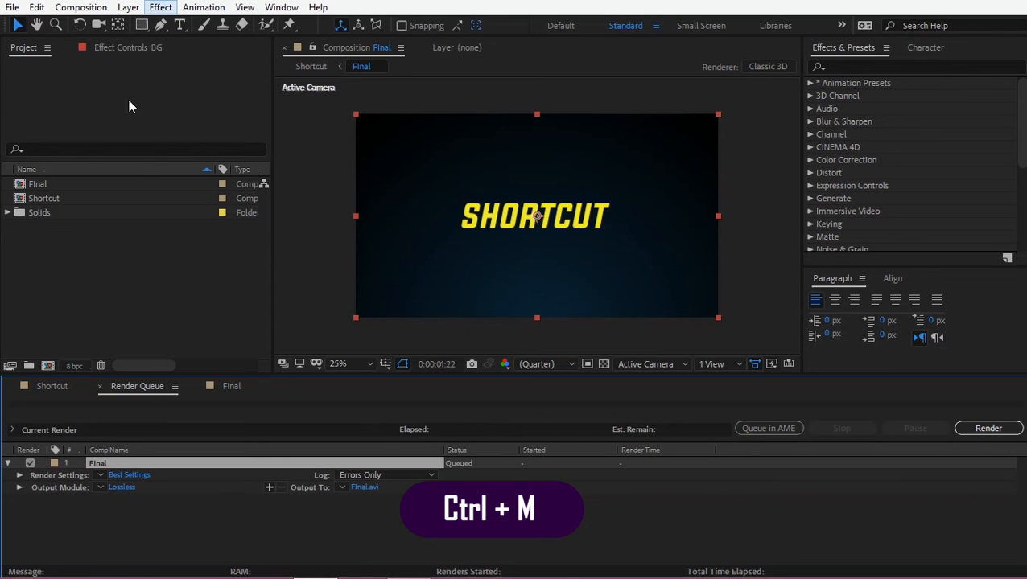
{"action": "left_click", "coordinate": [129, 476]}
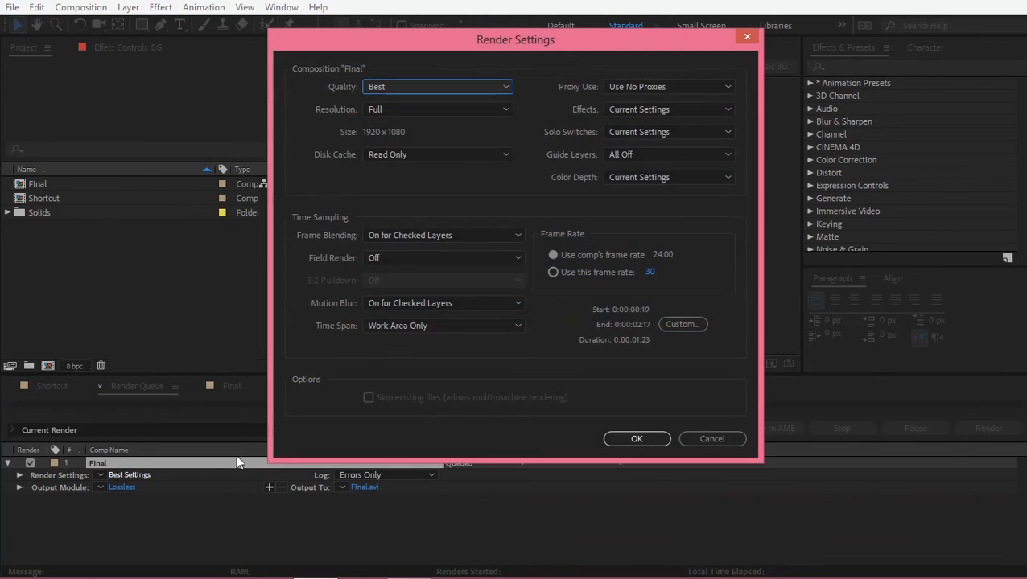
{"action": "left_click", "coordinate": [395, 92]}
{"action": "left_click", "coordinate": [391, 88]}
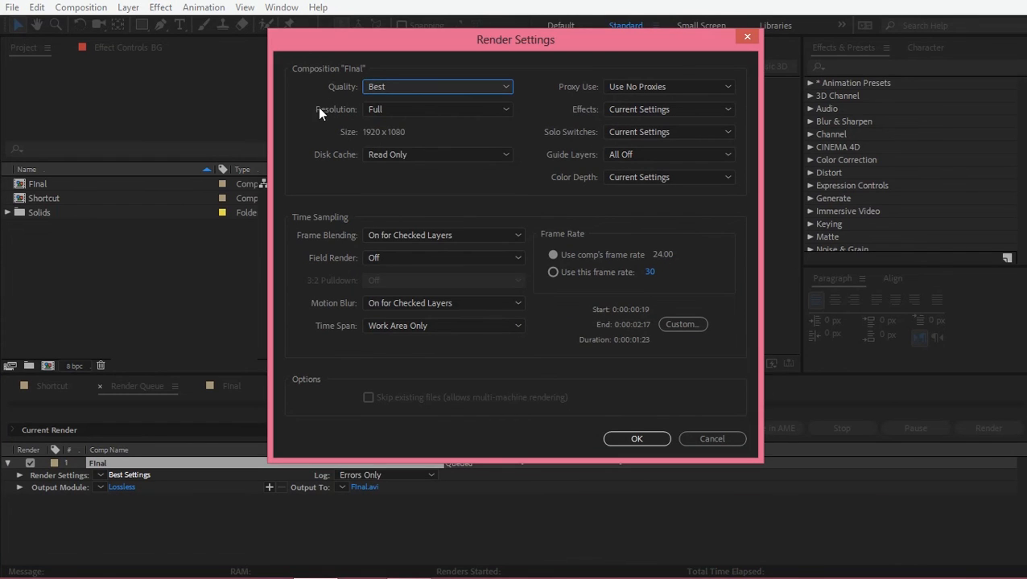
{"action": "left_click", "coordinate": [417, 113]}
{"action": "left_click", "coordinate": [289, 139]}
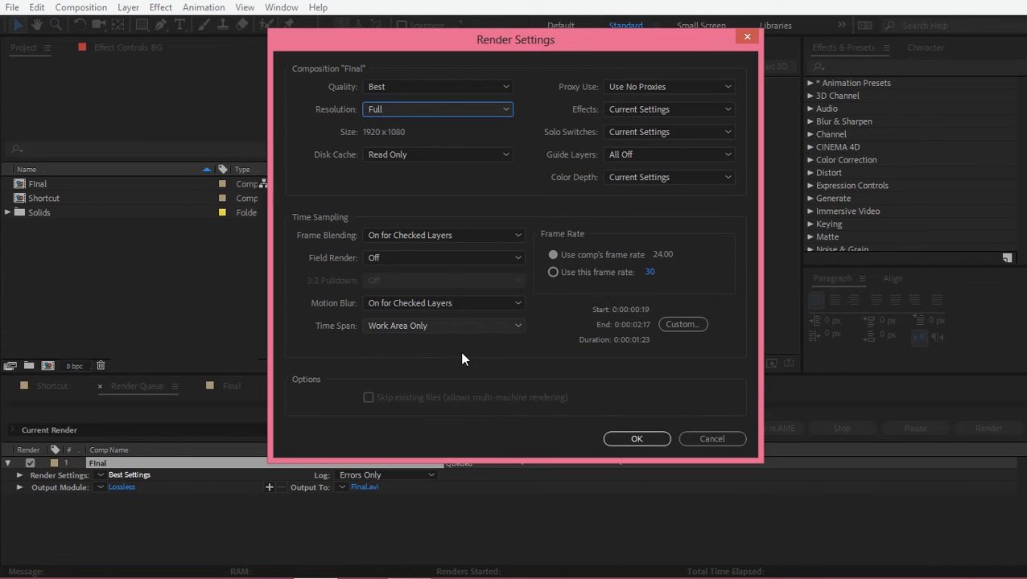
{"action": "left_click", "coordinate": [708, 440]}
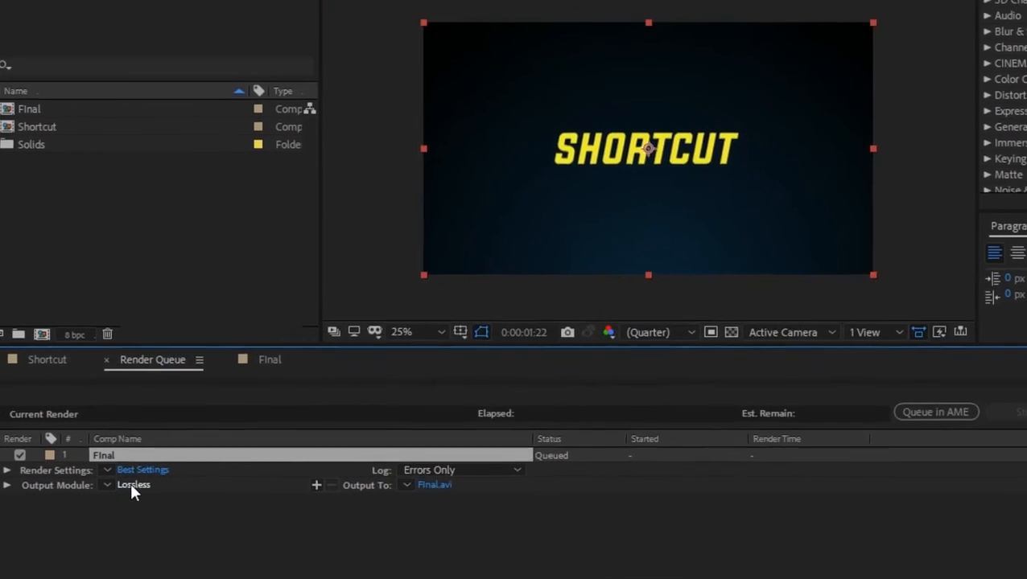
- Set the output module format of the queued FInal composition to QuickTime
{"action": "left_click", "coordinate": [117, 488]}
{"action": "left_click_drag", "start_coordinate": [583, 2], "coordinate": [985, 16]}
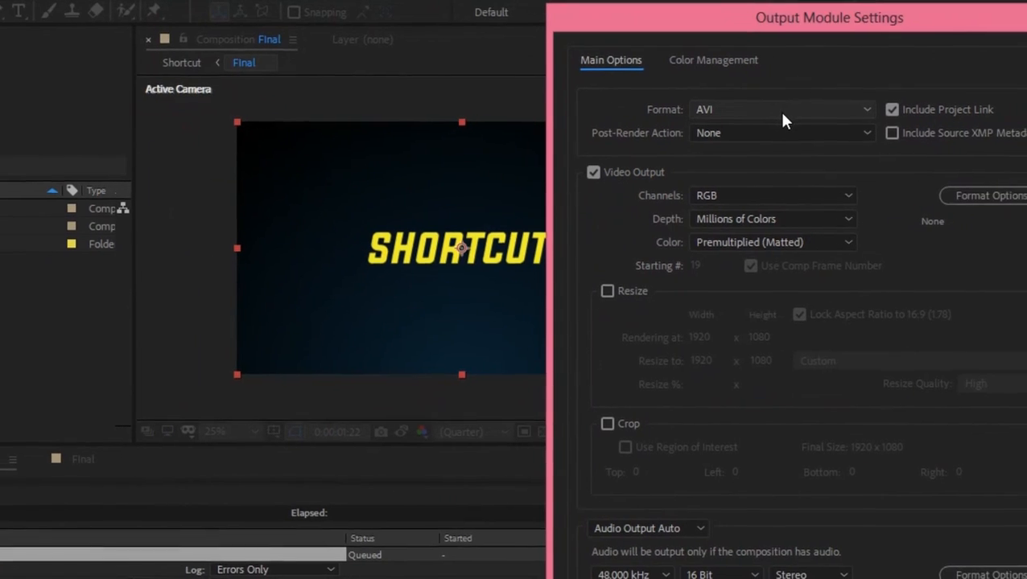
{"action": "left_click", "coordinate": [777, 111]}
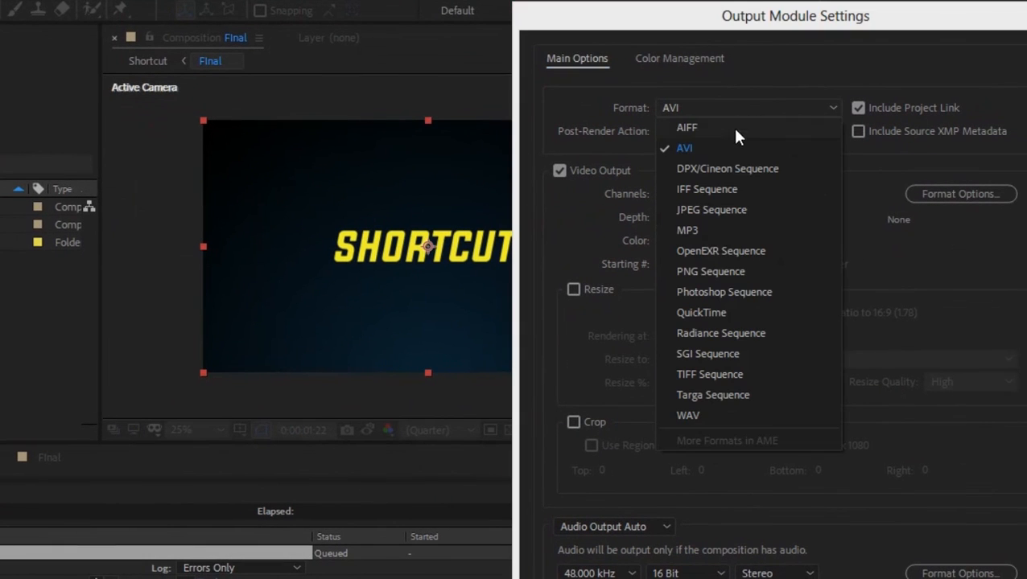
{"action": "left_click", "coordinate": [712, 312]}
{"action": "left_click", "coordinate": [689, 109]}
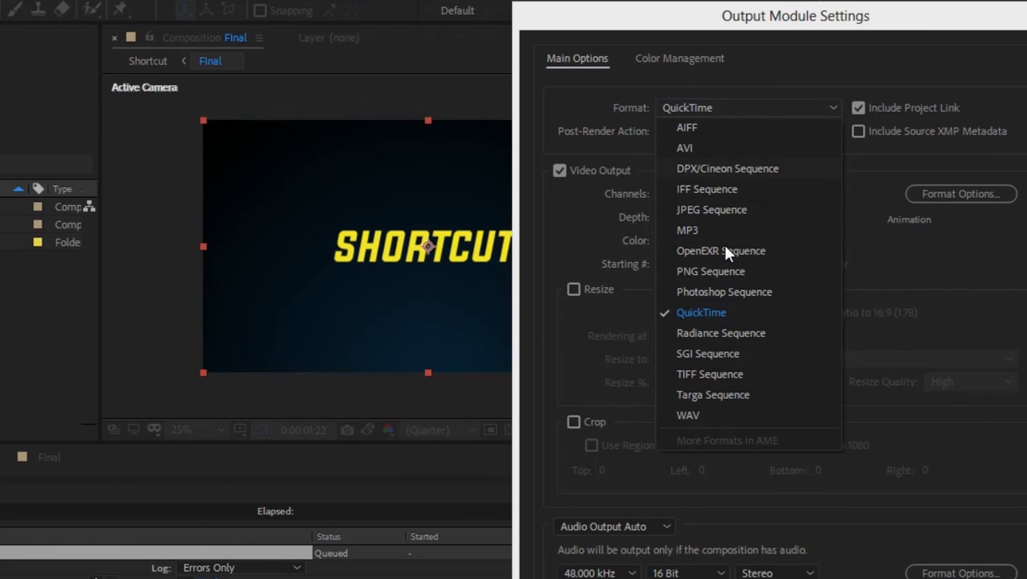
{"action": "left_click", "coordinate": [711, 314]}
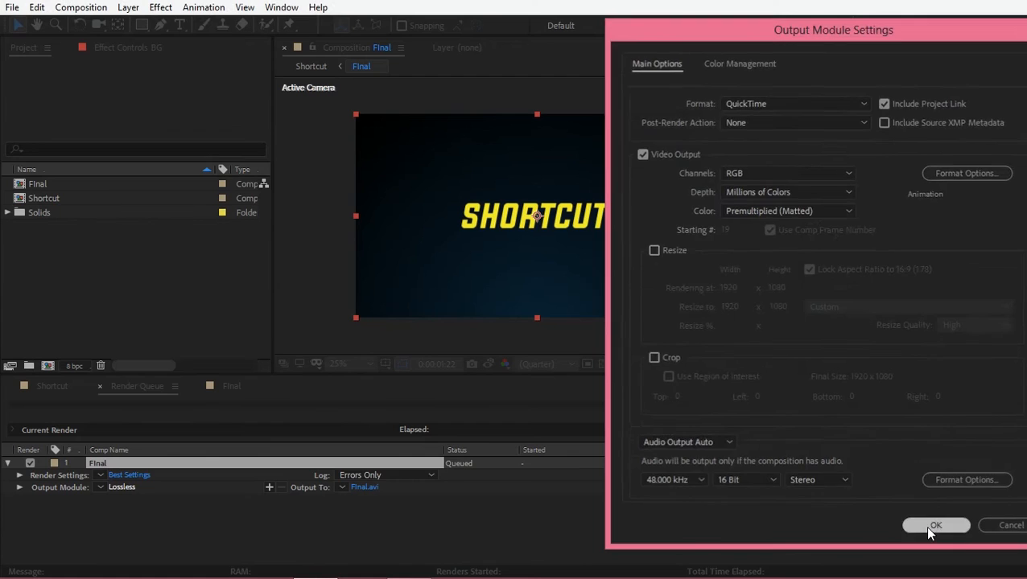
{"action": "left_click", "coordinate": [925, 527]}
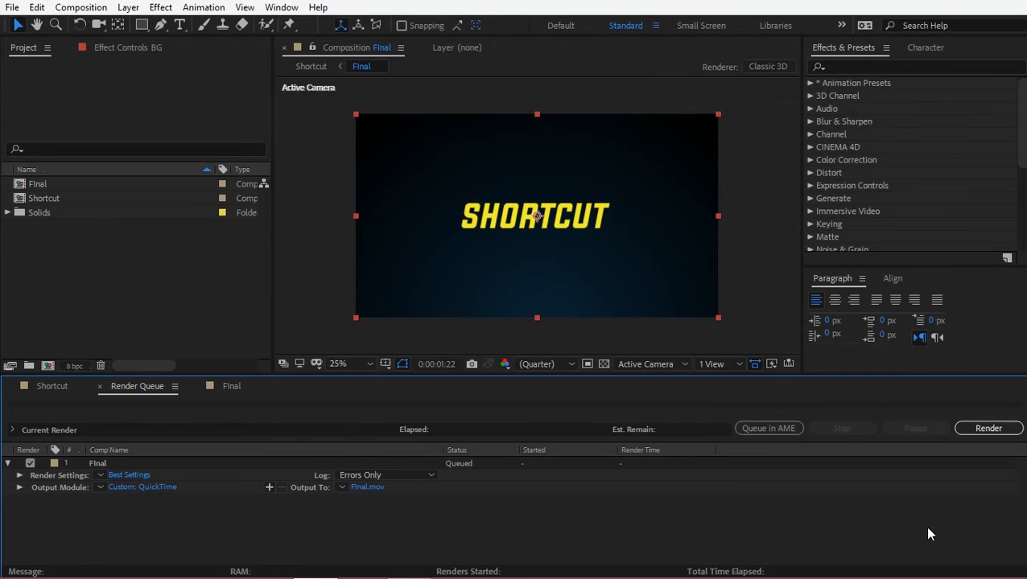